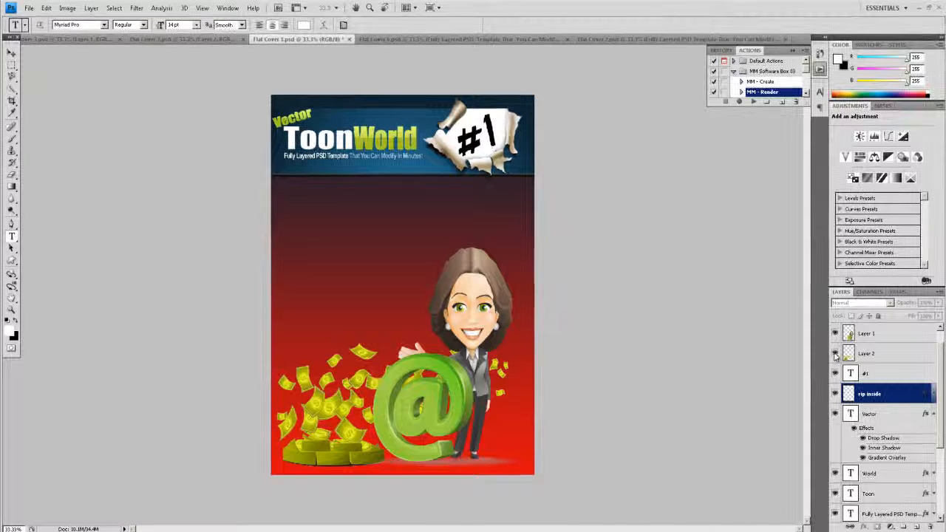
Toggle Layer 2's visibility off and back on, and move the torn-paper rip graphic slightly left in the header
left_click(834, 354)
left_click(834, 354)
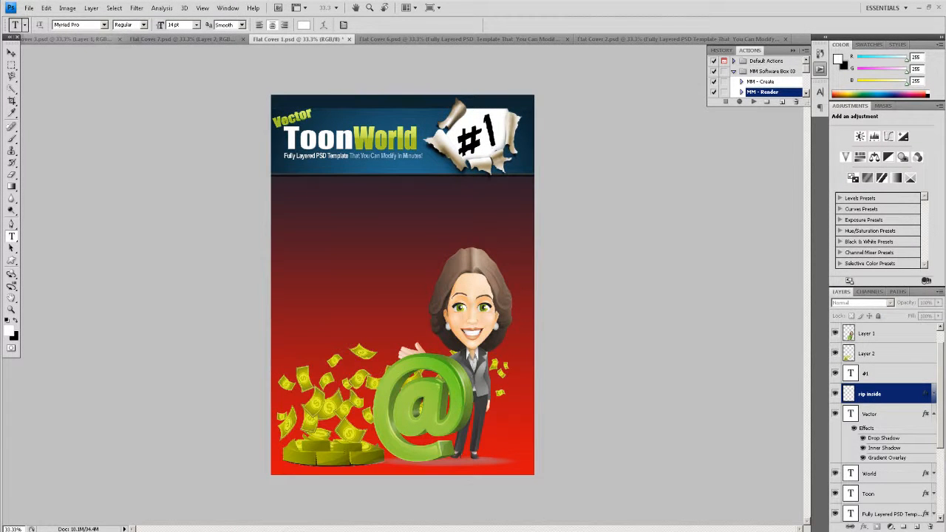
left_click(11, 54)
mouse_move(328, 406)
left_mouse_down()
mouse_move(322, 363)
mouse_move(324, 418)
mouse_move(324, 407)
left_mouse_up()
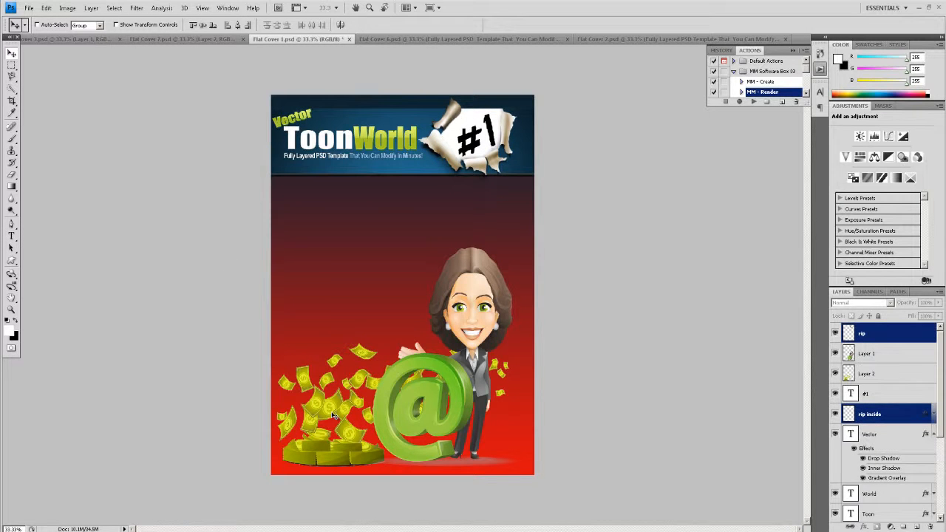
Move the businesswoman on Layer 1 slightly left and scale her to about 104.2% width and 100.5% height
left_click(874, 353)
left_click_drag(435, 402, 419, 383)
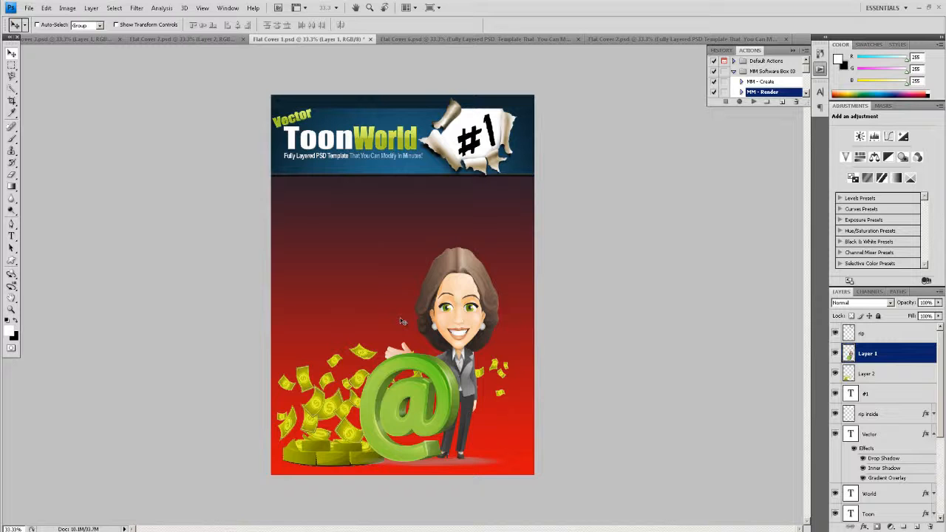
key("ctrl+t")
mouse_move(357, 248)
left_mouse_down()
mouse_move(391, 317)
mouse_move(347, 243)
left_mouse_up()
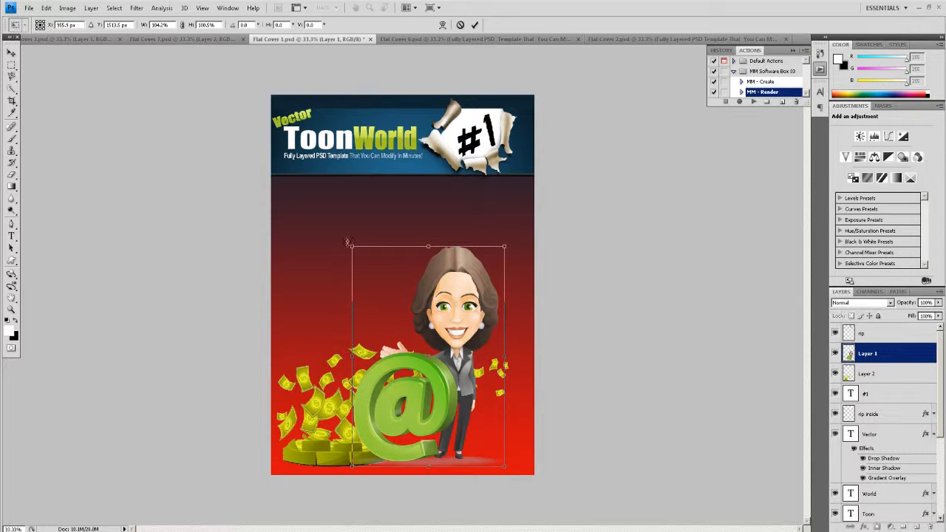
key("Return")
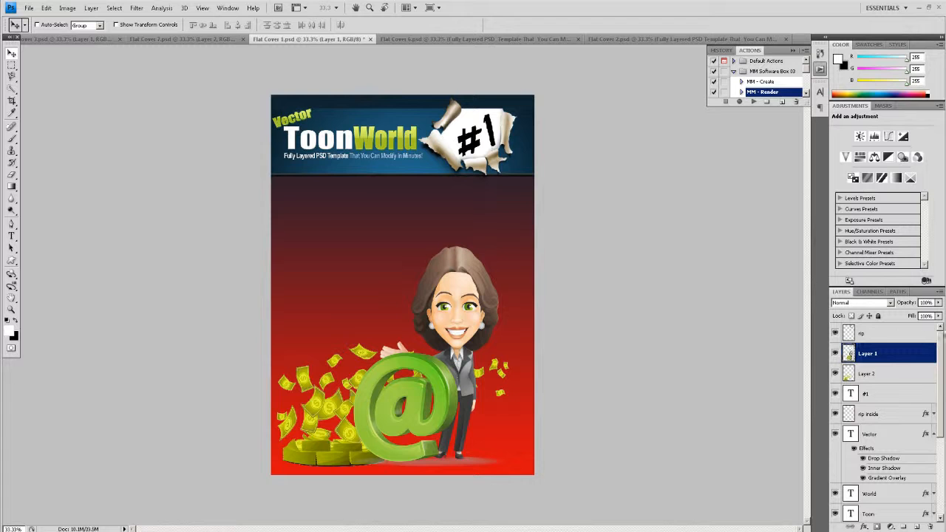
Try a large Outer Glow layer style on the businesswoman's Layer 1
double_click(888, 355)
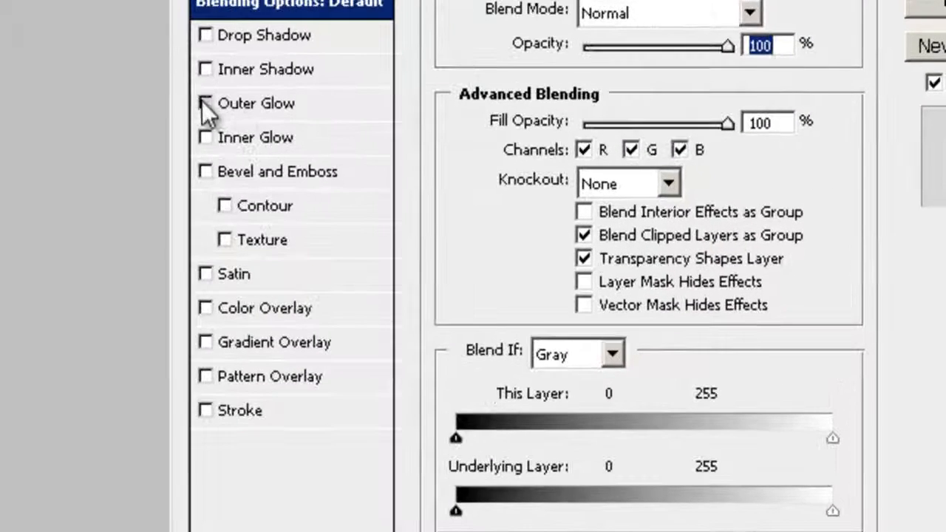
left_click(699, 86)
left_click(238, 109)
left_click_drag(555, 267, 605, 258)
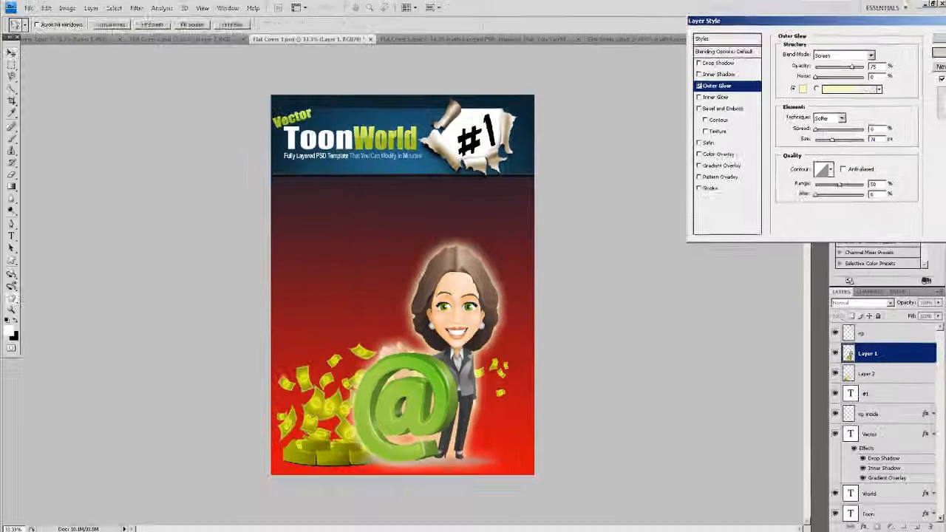
key("Return")
double_click(893, 356)
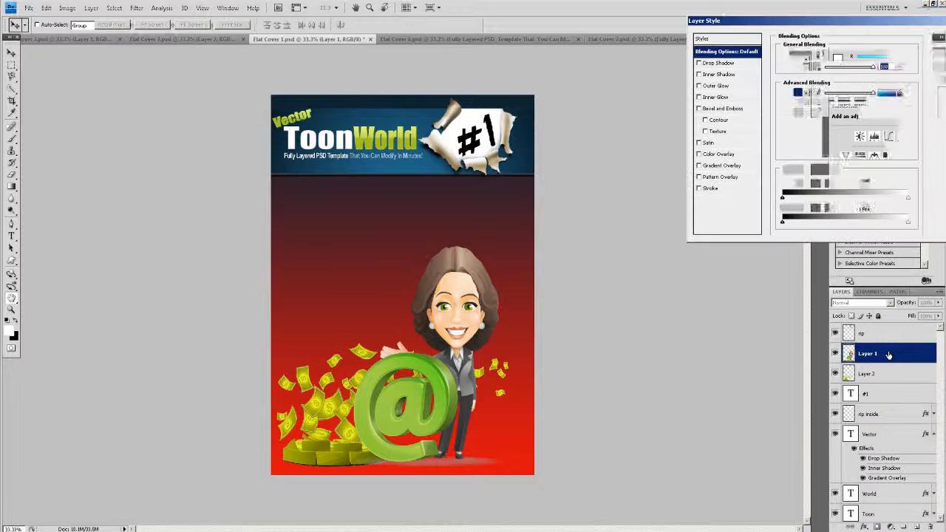
left_click(942, 52)
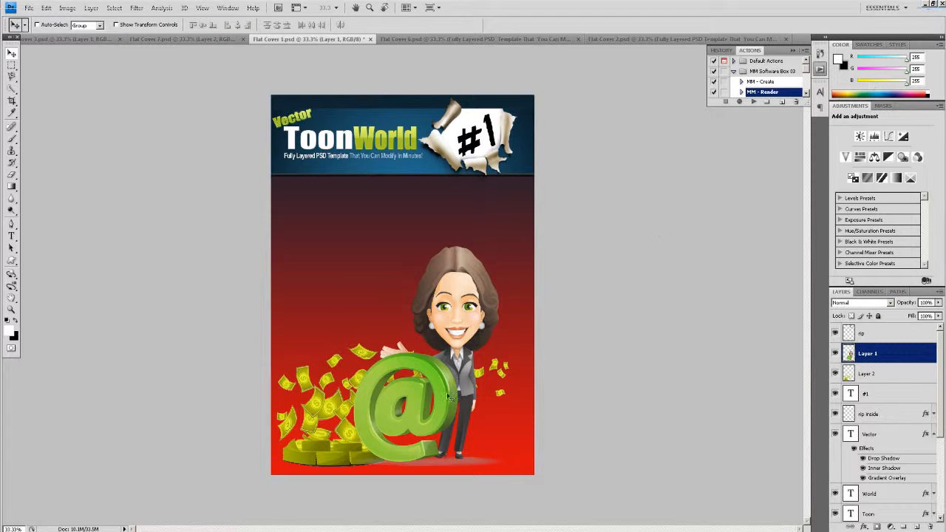
Move the businesswoman on Layer 1 right, towards the cover's right edge
left_click_drag(358, 303, 385, 300)
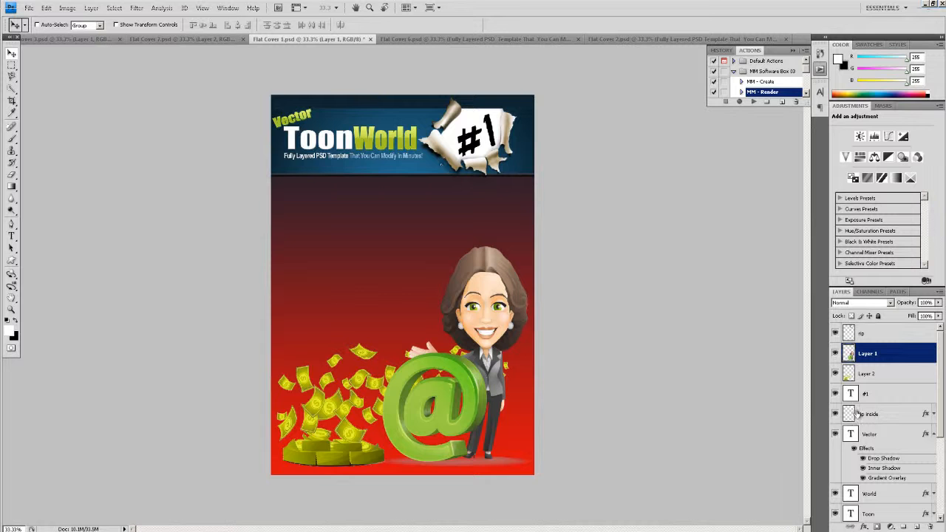
Select all the layers from the #1 text down to the header layer
mouse_move(939, 430)
left_mouse_down()
mouse_move(940, 480)
mouse_move(940, 443)
left_mouse_up()
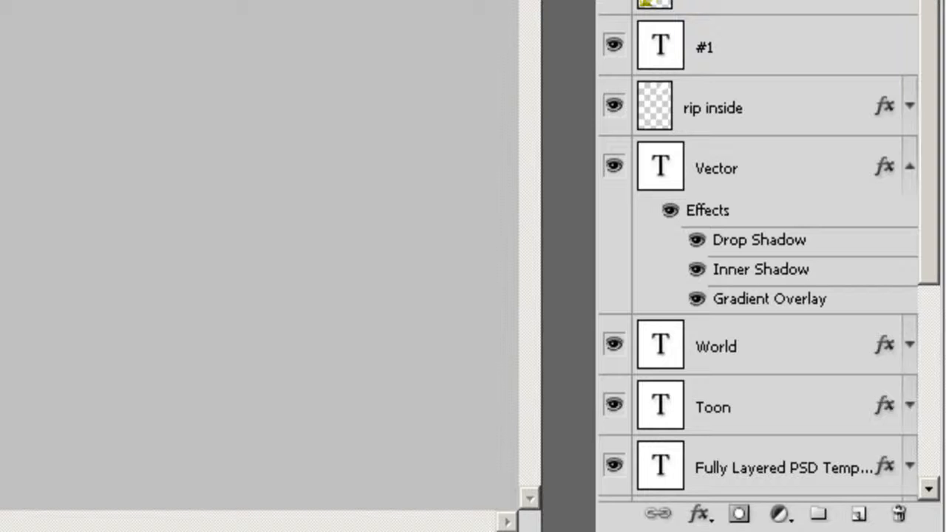
left_click(759, 50)
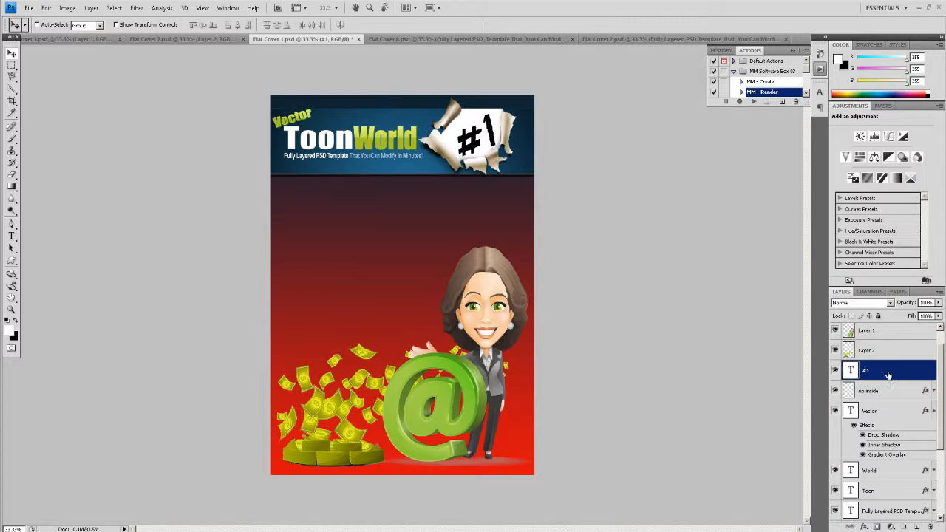
scroll(888, 375, "down", 5)
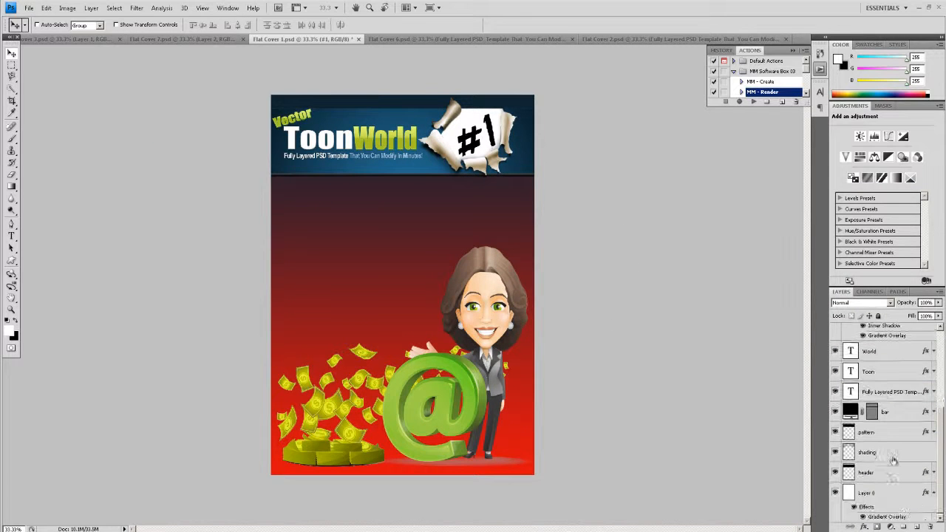
left_click(894, 471, "shift")
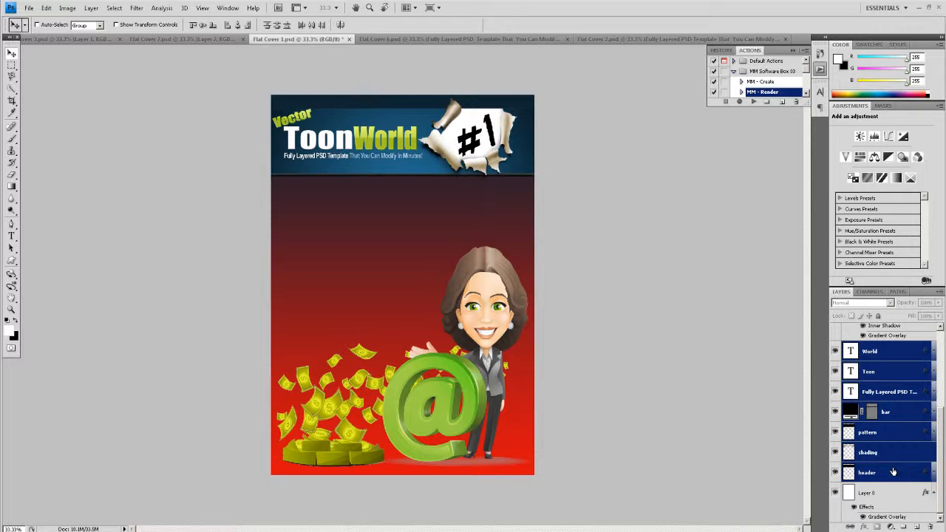
Try shifting the selected header layers down and right, and undo the move
mouse_move(405, 148)
left_mouse_down()
mouse_move(413, 226)
mouse_move(411, 156)
left_mouse_up()
left_click(46, 8)
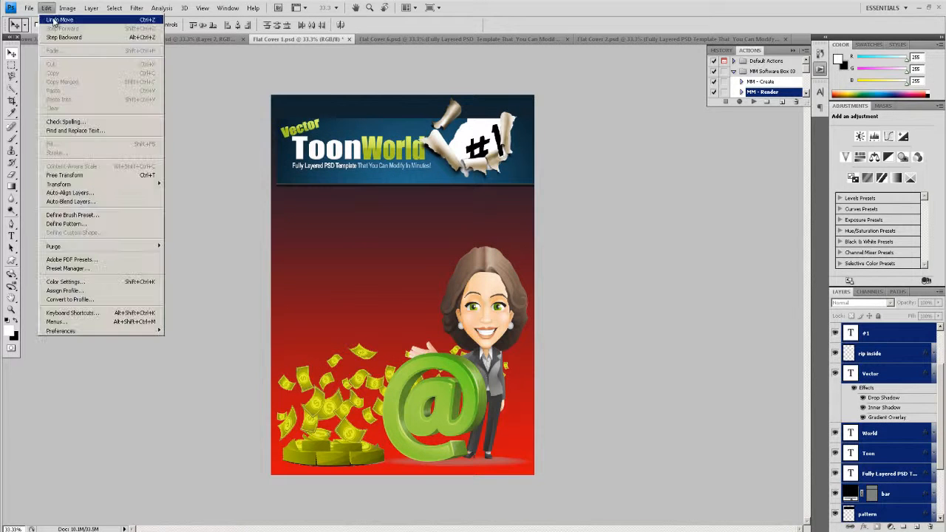
left_click(53, 19)
Add the rip layer to the selection and move the whole header artwork slightly right on the cover
scroll(895, 392, "down", 1)
scroll(893, 393, "up", 5)
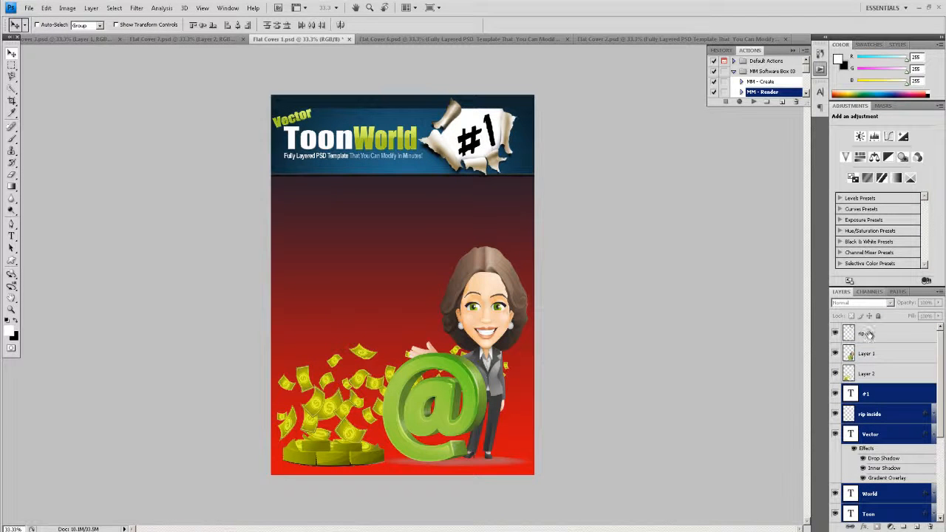
left_click(869, 335, "ctrl")
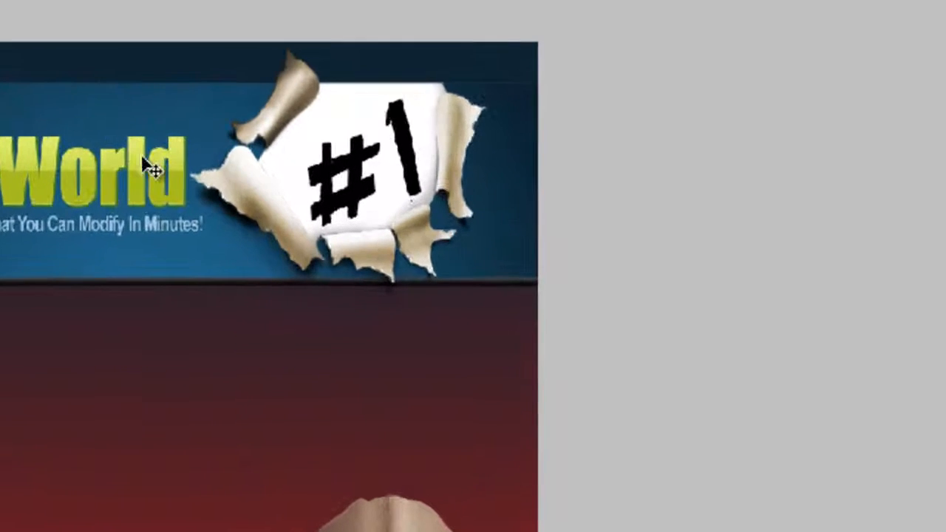
left_click_drag(404, 126, 406, 192)
left_click_drag(156, 334, 150, 154)
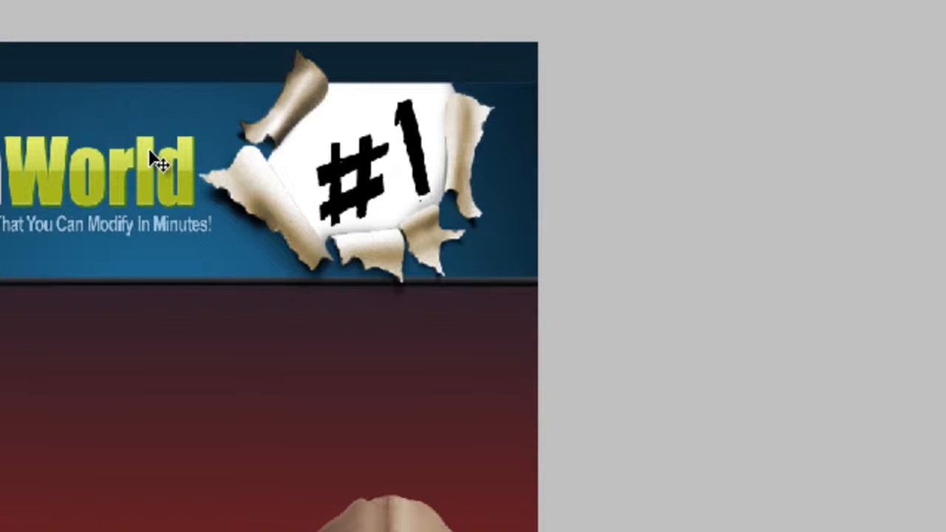
mouse_move(171, 222)
left_mouse_down()
mouse_move(87, 312)
mouse_move(215, 257)
mouse_move(235, 198)
mouse_move(253, 189)
mouse_move(243, 211)
mouse_move(173, 226)
left_mouse_up()
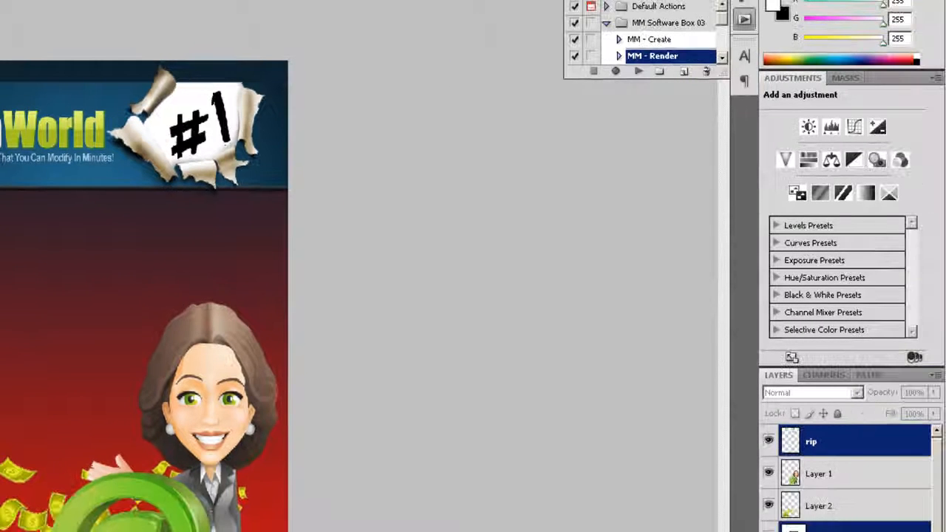
Start opening a file and browse to the vector characters folder on the Toshiba Ext HDD (J:) drive
key("ctrl+o")
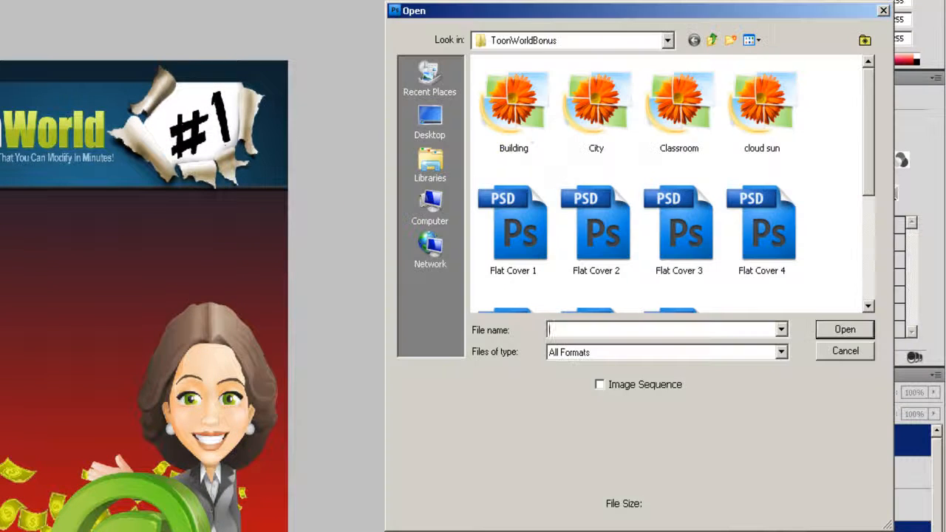
left_click(435, 204)
double_click(673, 104)
scroll(639, 244, "down", 15)
scroll(637, 251, "down", 20)
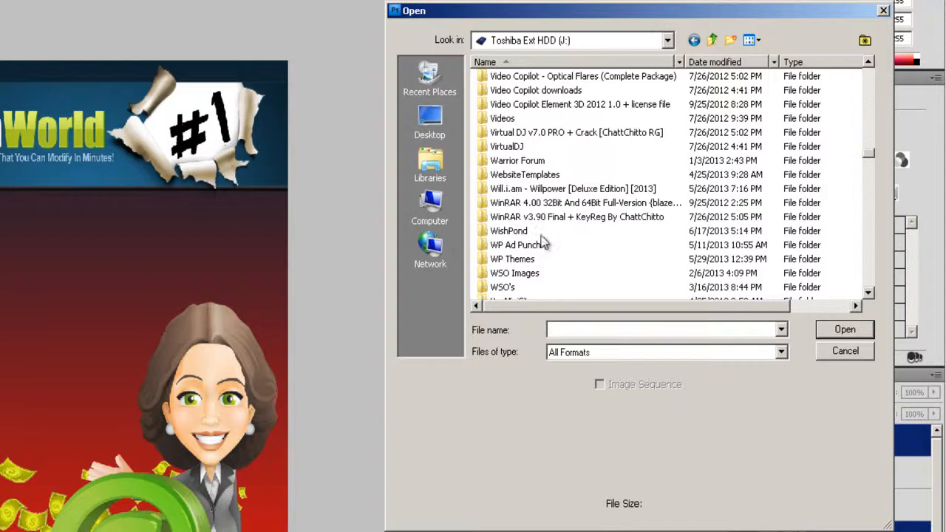
scroll(536, 255, "down", 3)
scroll(532, 244, "up", 4)
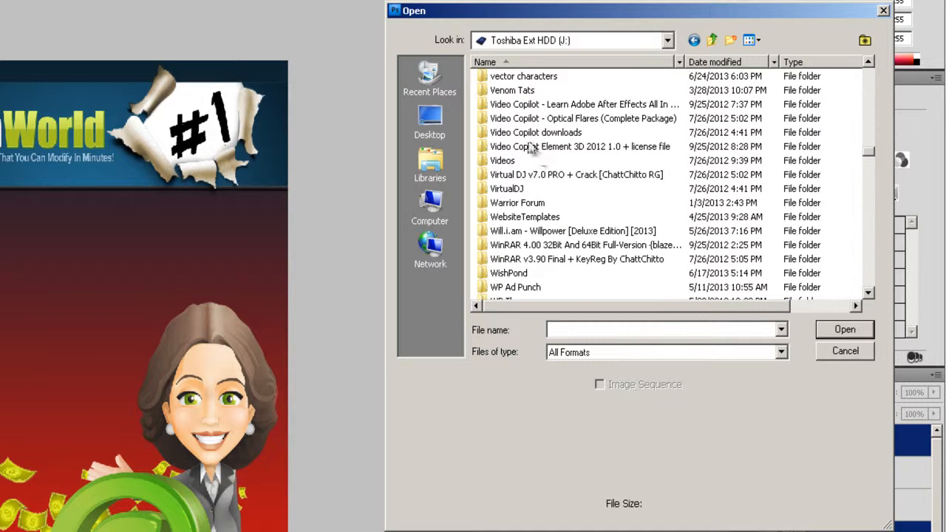
scroll(537, 157, "up", 1)
double_click(535, 118)
Browse into the VectorToonWorld folder and its VectorToonsWorldMiniSite subfolder
scroll(673, 212, "down", 10)
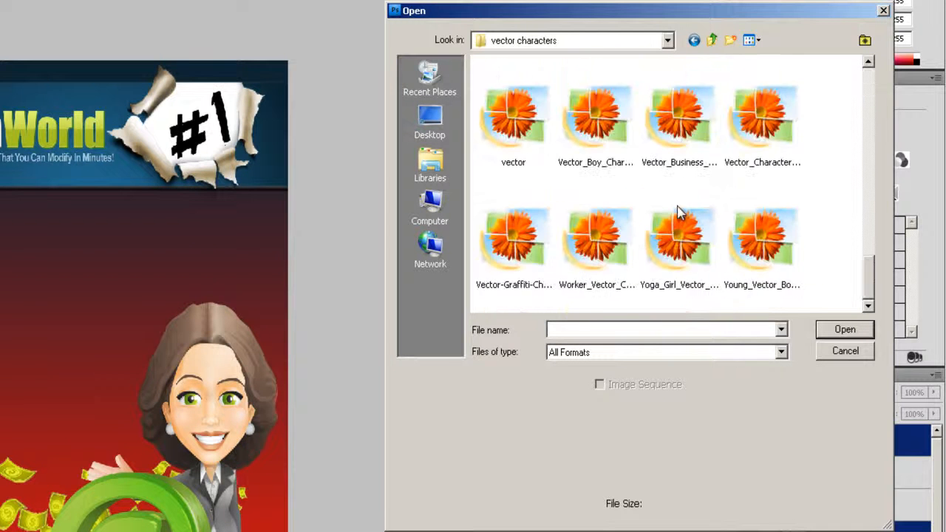
scroll(665, 211, "up", 6)
scroll(709, 236, "down", 3)
scroll(502, 222, "up", 3)
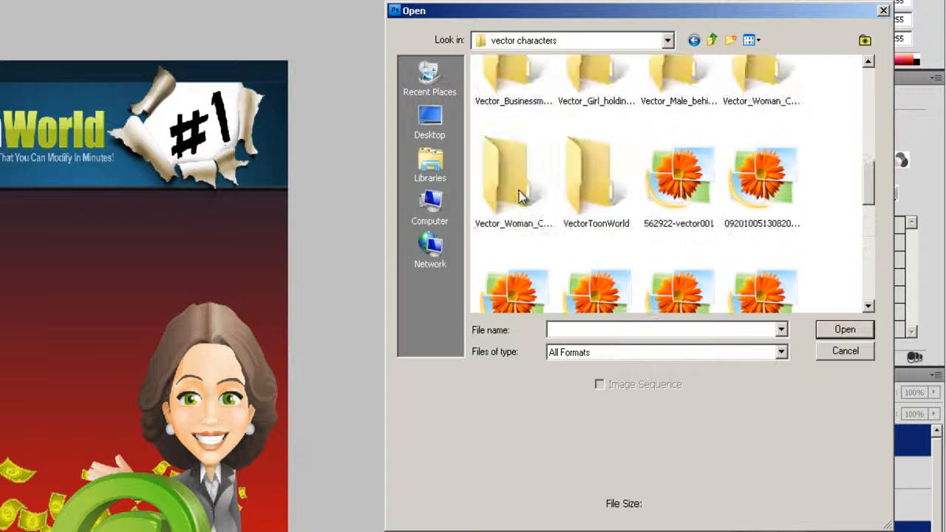
double_click(583, 186)
double_click(771, 111)
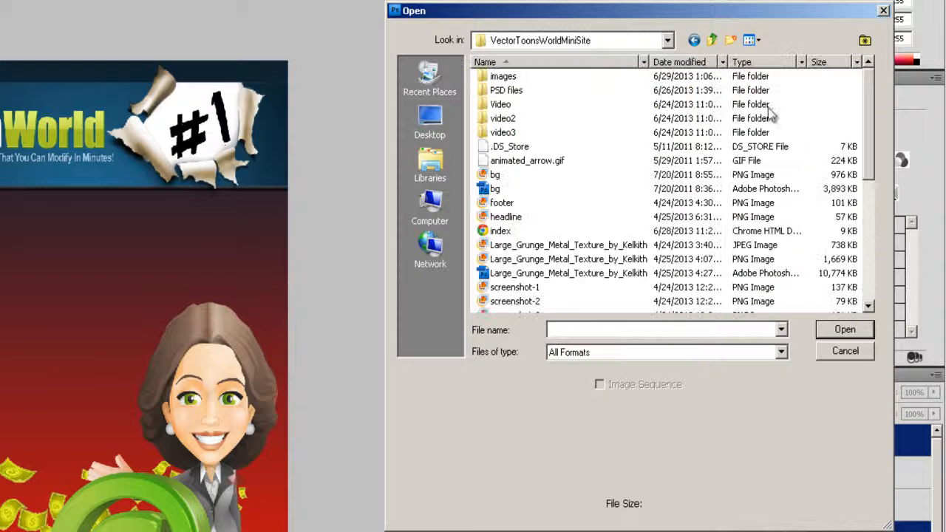
Open the full.psd file from the PSD files folder
left_click(498, 79)
double_click(500, 89)
scroll(562, 181, "down", 3)
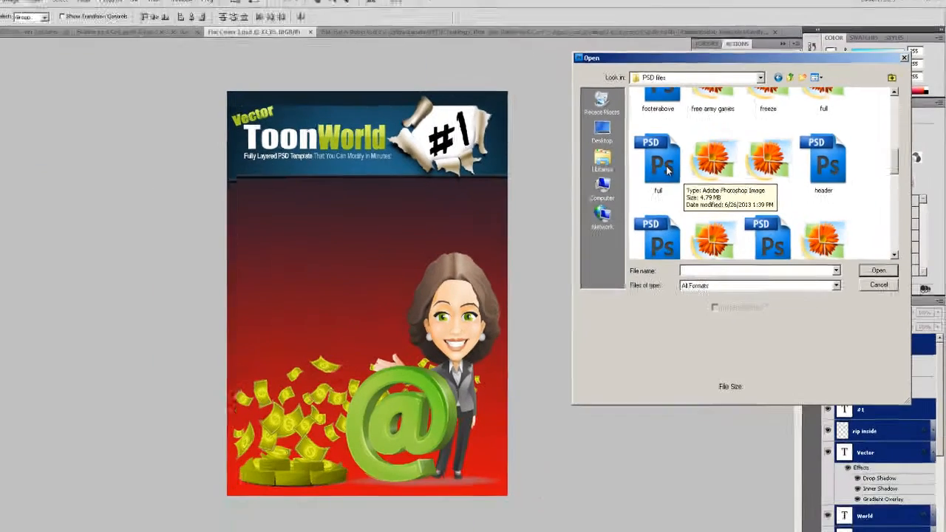
double_click(525, 182)
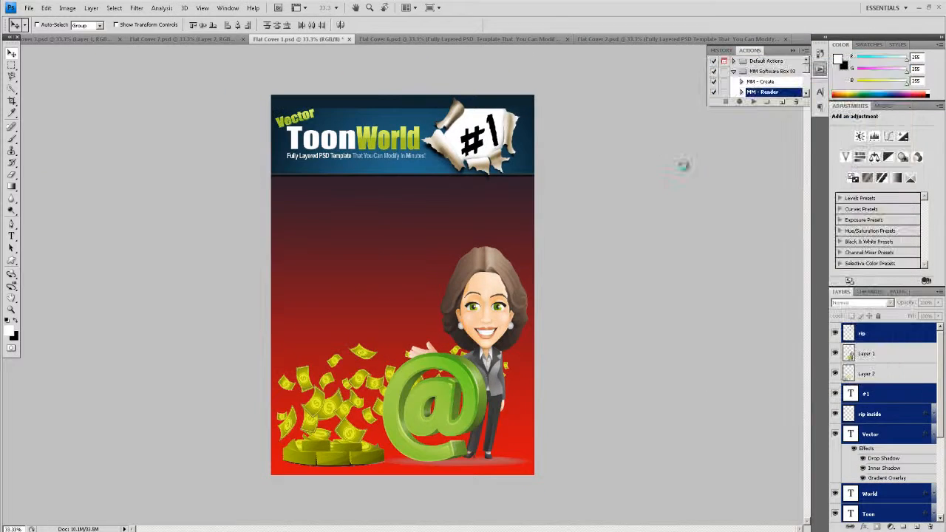
Arrange the open documents in a six-window tiled layout
left_click(406, 8)
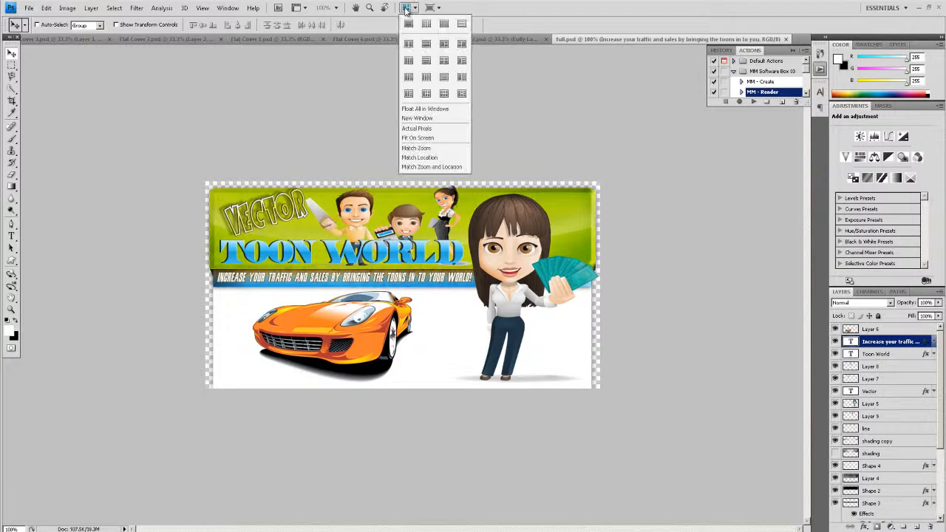
left_click(408, 317)
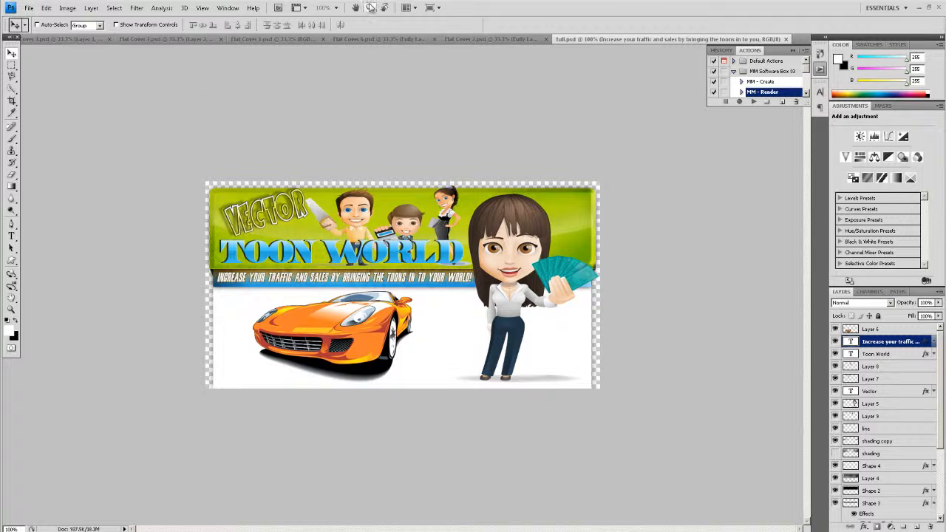
left_click(407, 8)
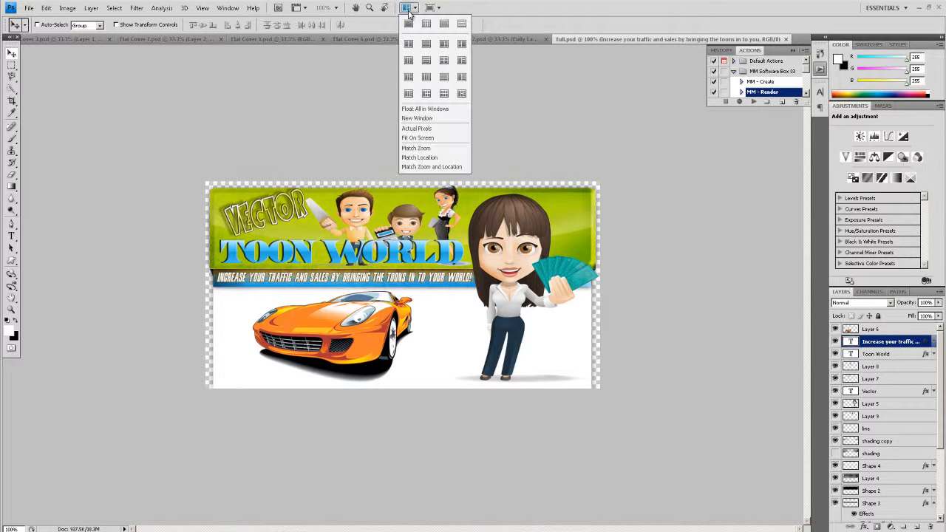
left_click(462, 94)
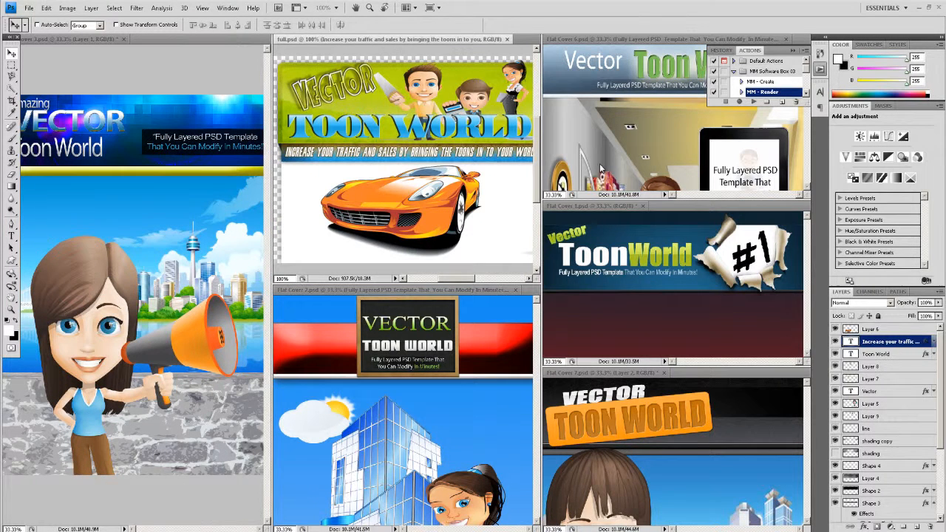
Copy the selected header layers from Flat Cover 1.psd into full.psd and consolidate all documents back into tabs
left_click(659, 255)
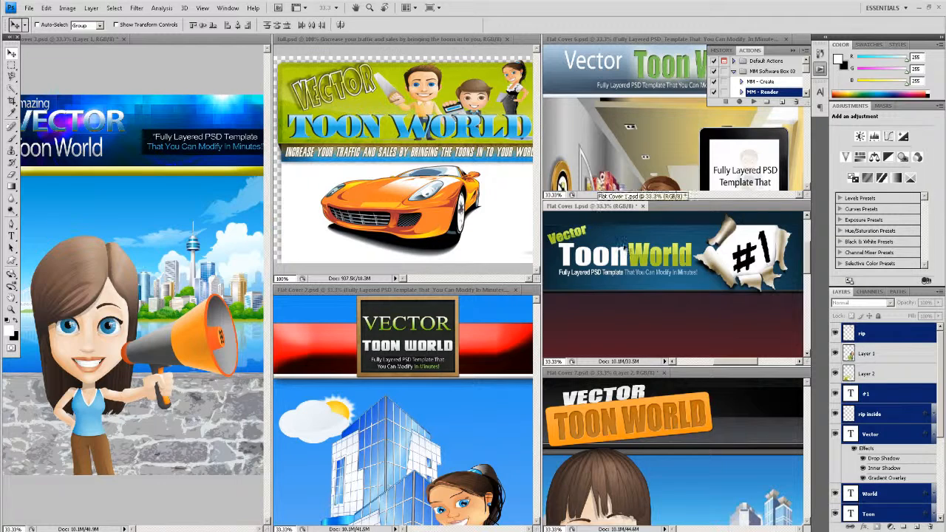
left_click(457, 129)
left_click(408, 9)
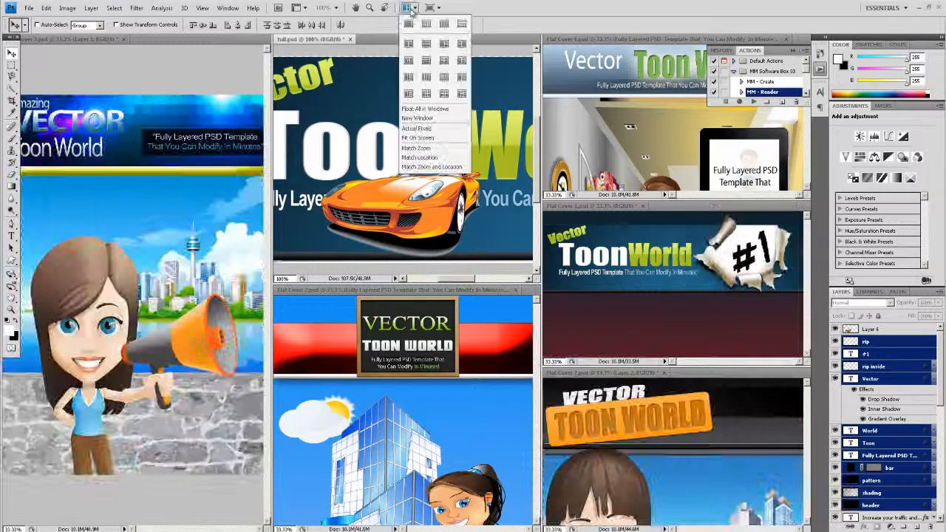
left_click(409, 24)
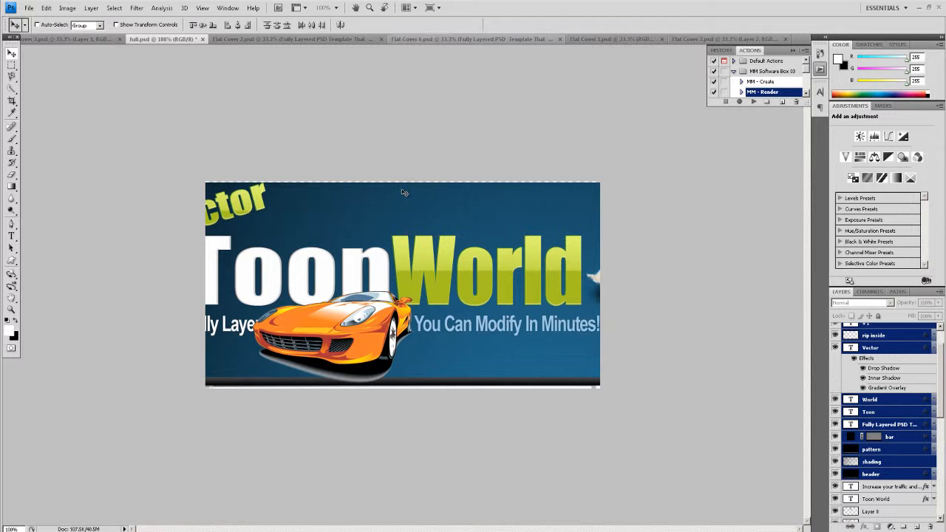
Scale the copied header layers to about 48% width and 42.5% height and position them across the mini-site's header area
key("ctrl+t")
left_click_drag(136, 141, 194, 176)
left_click_drag(661, 298, 500, 246)
left_click_drag(31, 246, 213, 256)
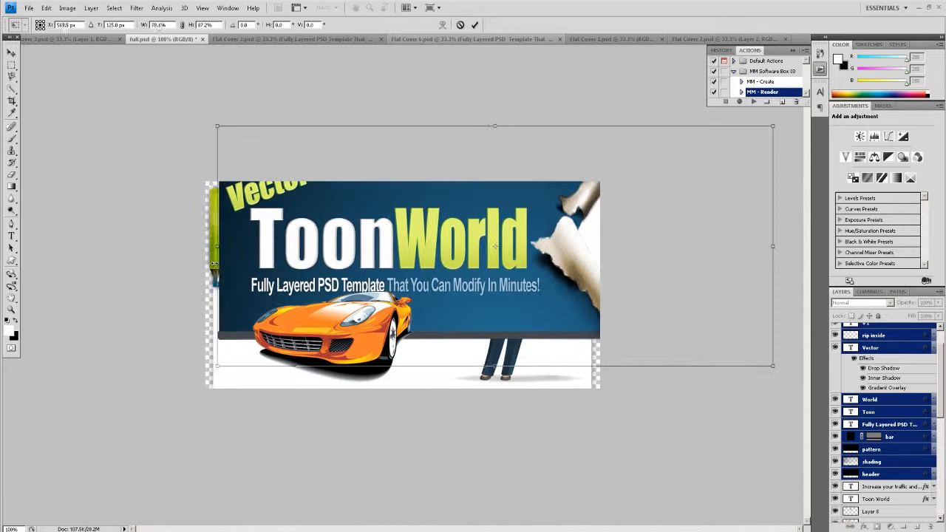
left_click_drag(214, 365, 254, 273)
left_click_drag(371, 240, 319, 256)
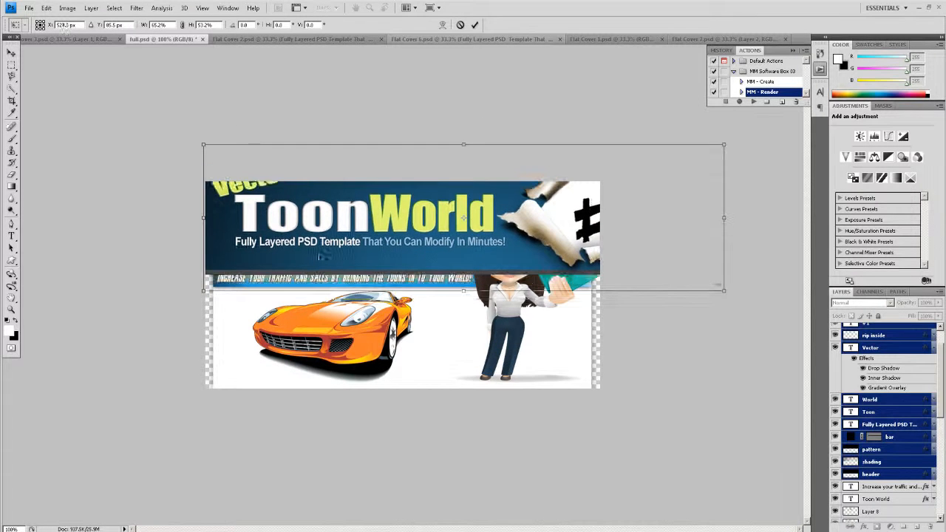
left_click_drag(724, 291, 598, 285)
left_click_drag(591, 284, 596, 285)
left_click_drag(397, 142, 398, 169)
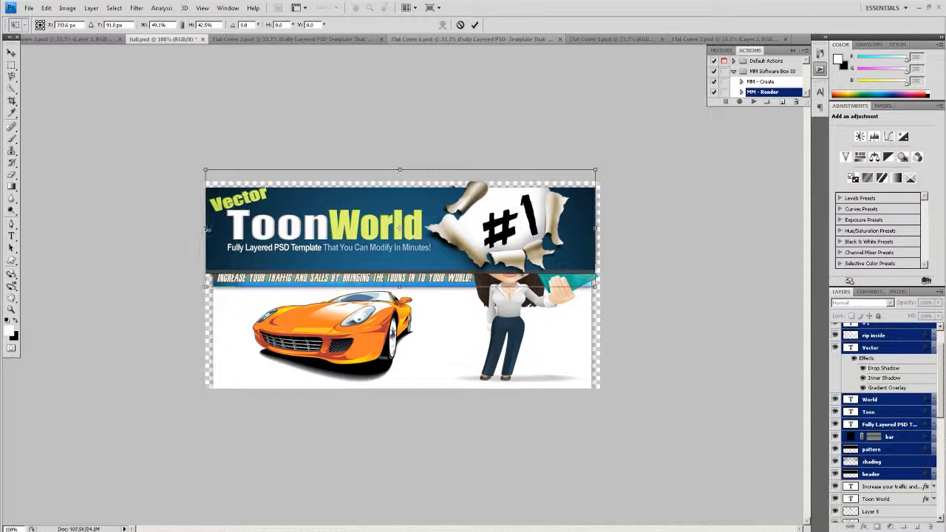
left_click_drag(204, 229, 209, 230)
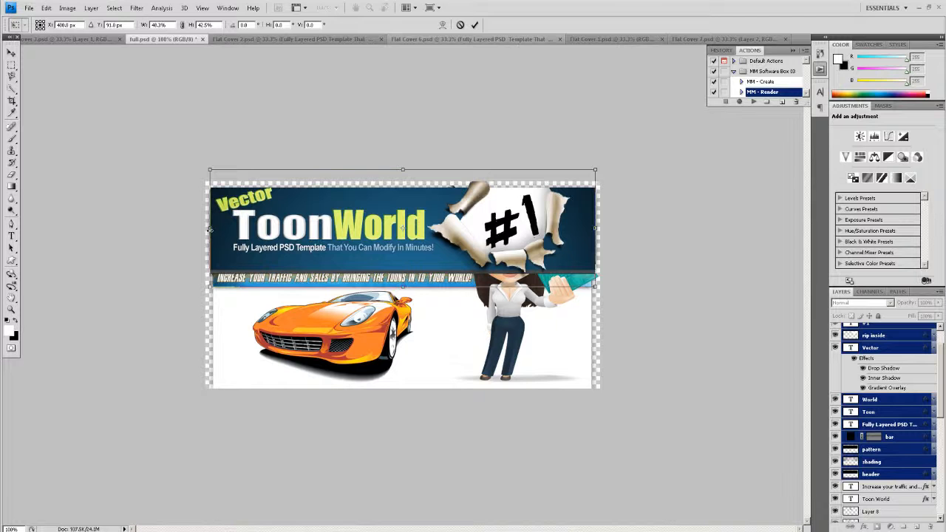
key("Return")
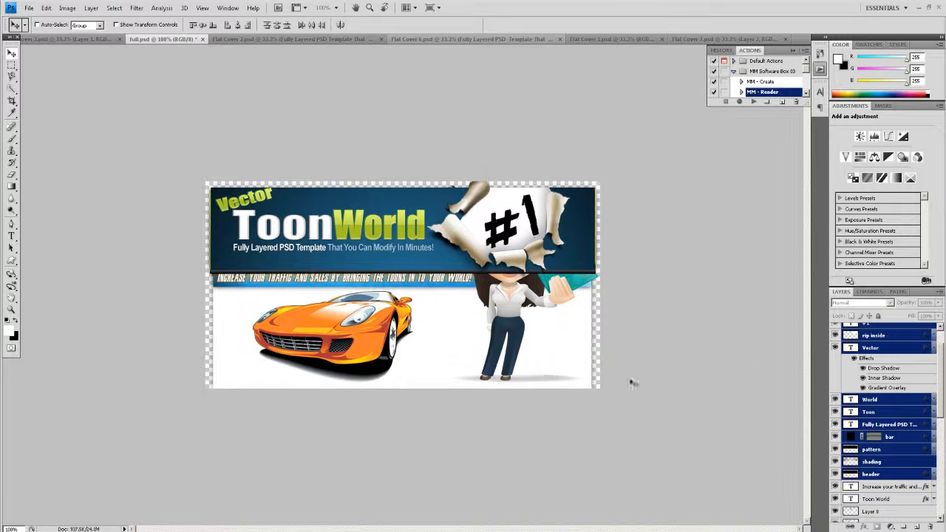
Move the copied header layers down the layer stack to just above the shading copy layer, behind the characters
left_click_drag(902, 461, 903, 523)
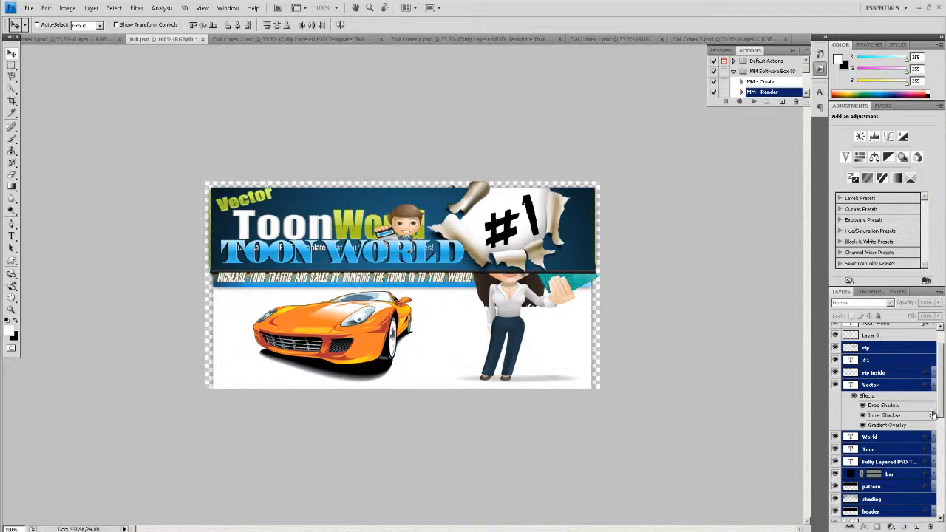
left_click_drag(879, 373, 886, 489)
scroll(910, 507, "down", 4)
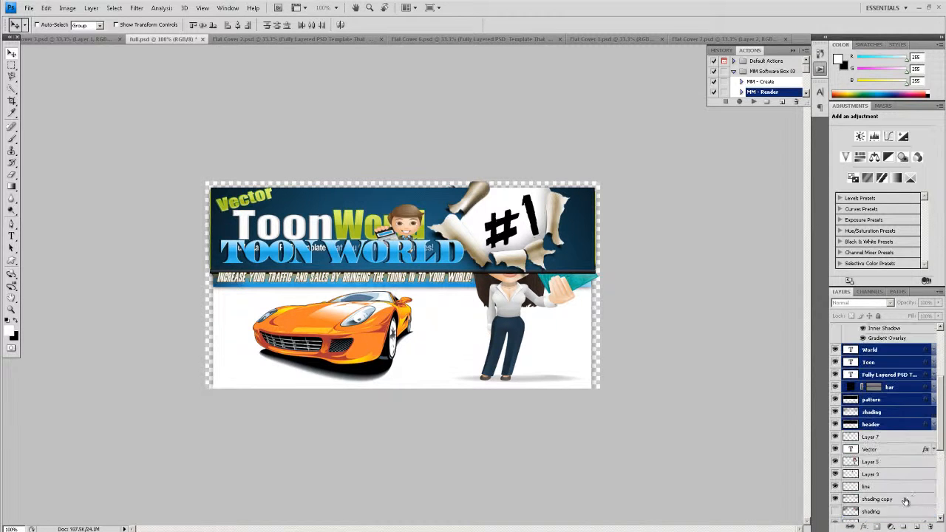
left_click_drag(881, 362, 888, 394)
left_click_drag(898, 472, 895, 447)
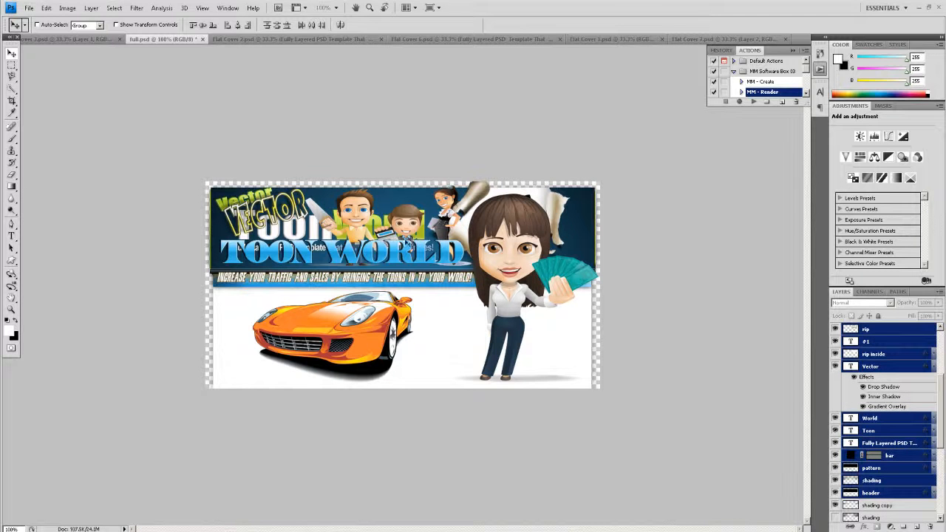
Hide the original Toon World and Vector text layers and the Shape 2 layer in full.psd
left_click(12, 236)
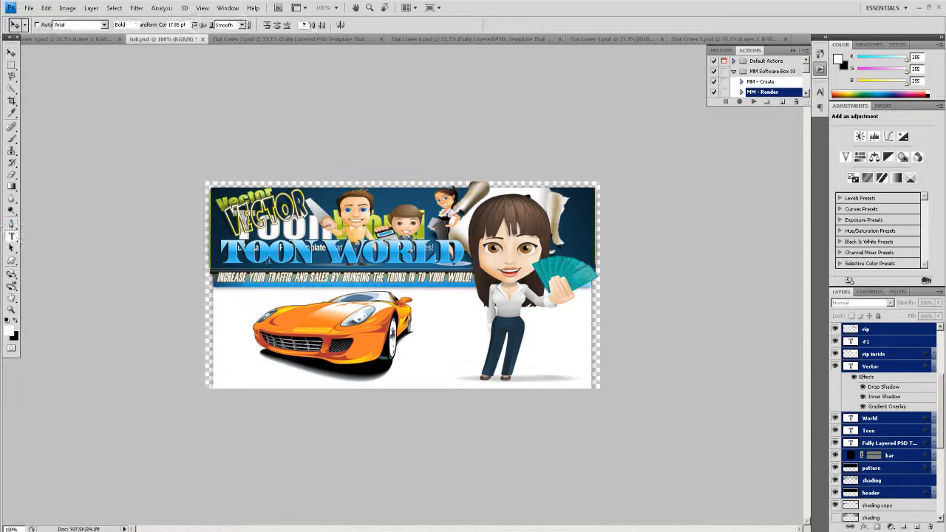
left_click(273, 254)
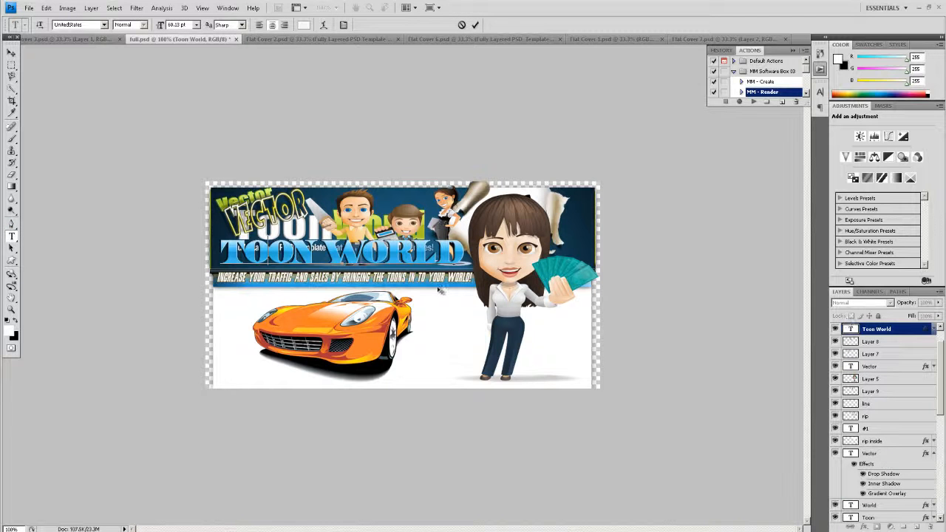
left_click(11, 53)
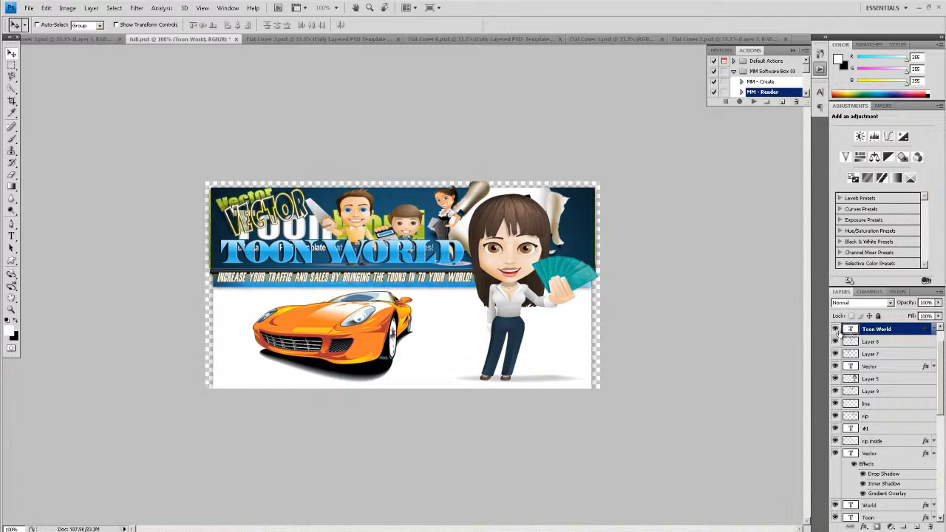
left_click(834, 329)
left_click(835, 366)
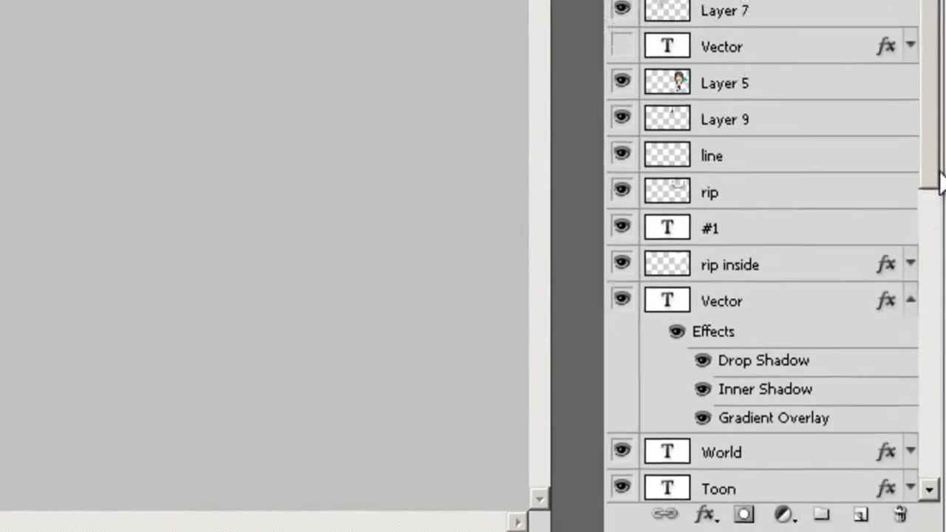
scroll(879, 428, "down", 10)
scroll(768, 251, "down", 3)
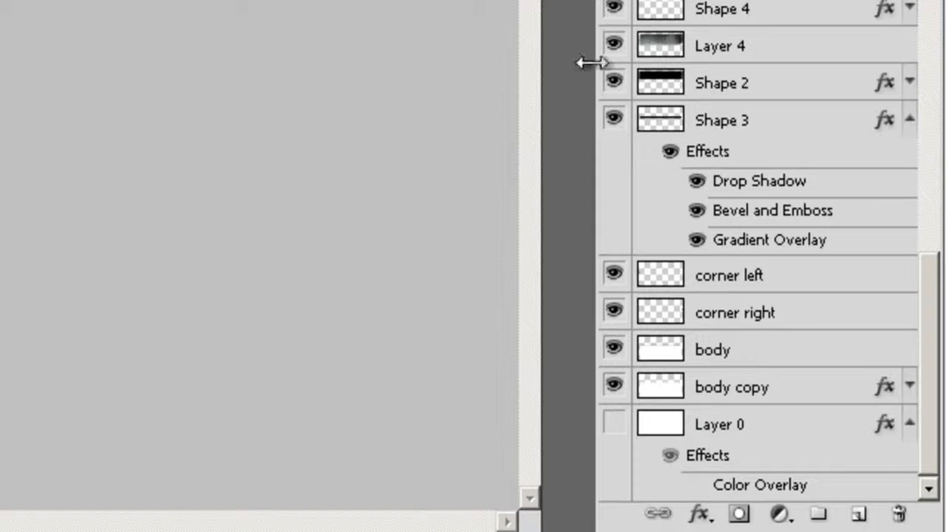
left_click(613, 83)
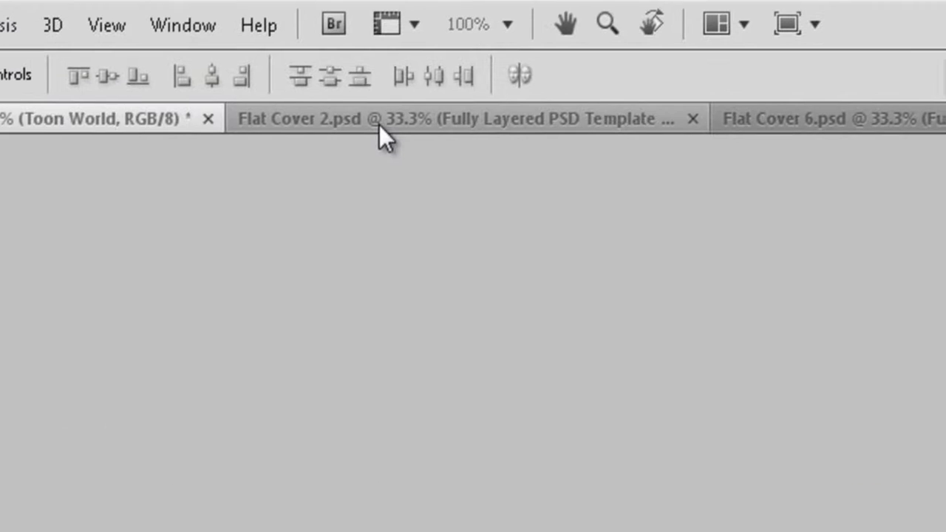
Bring up Flat Cover 7.psd after viewing Flat Cover 2.psd, and tile all open documents in a six-window layout
left_click(382, 124)
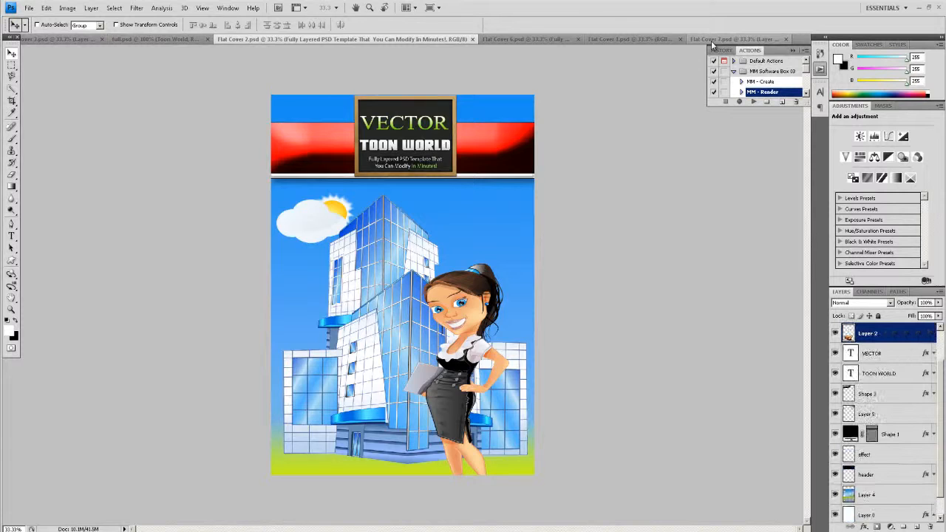
left_click(712, 40)
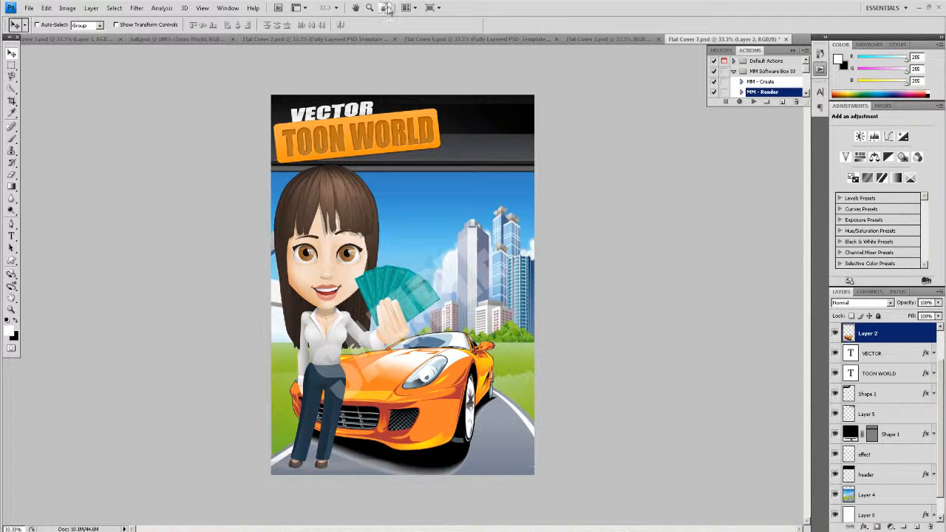
left_click(407, 8)
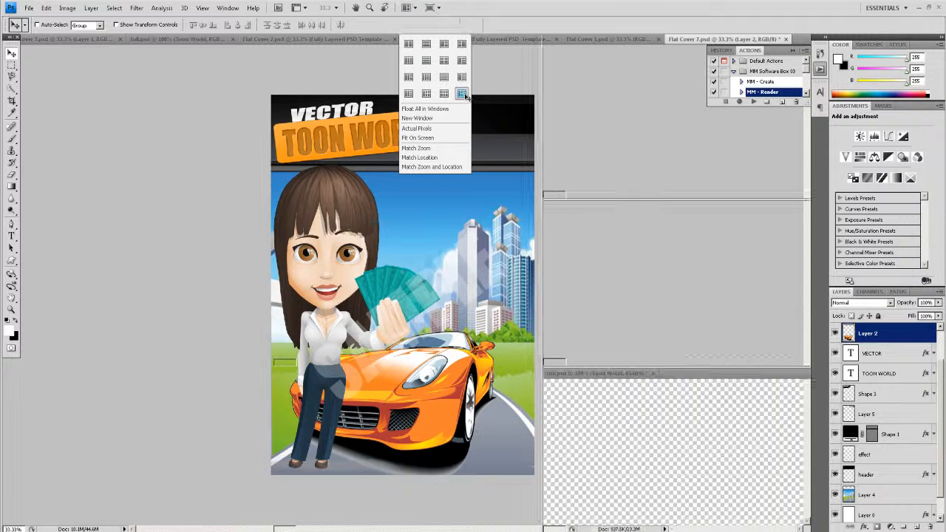
left_click(462, 94)
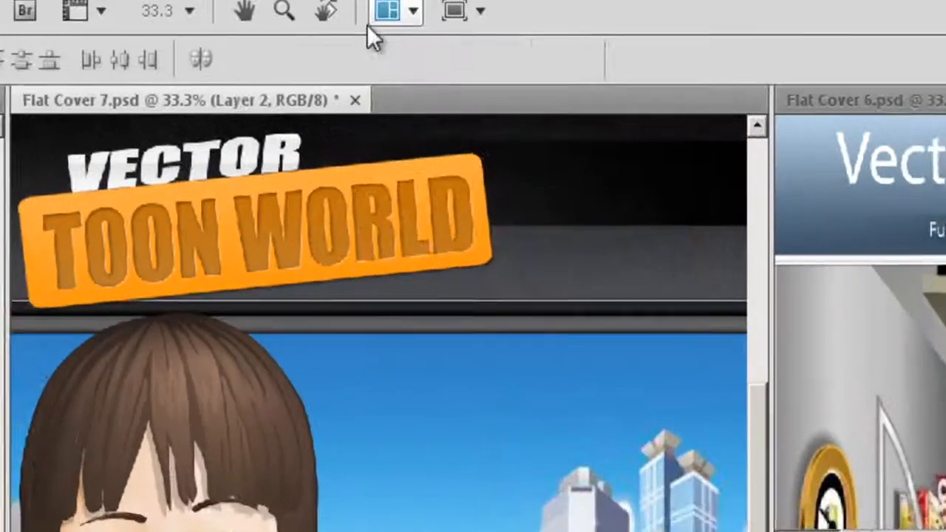
left_click(386, 16)
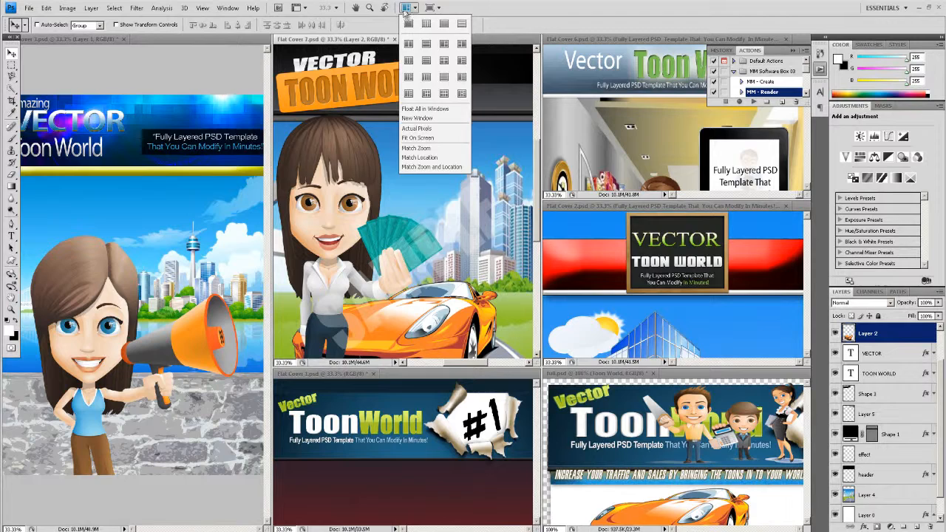
left_click(405, 9)
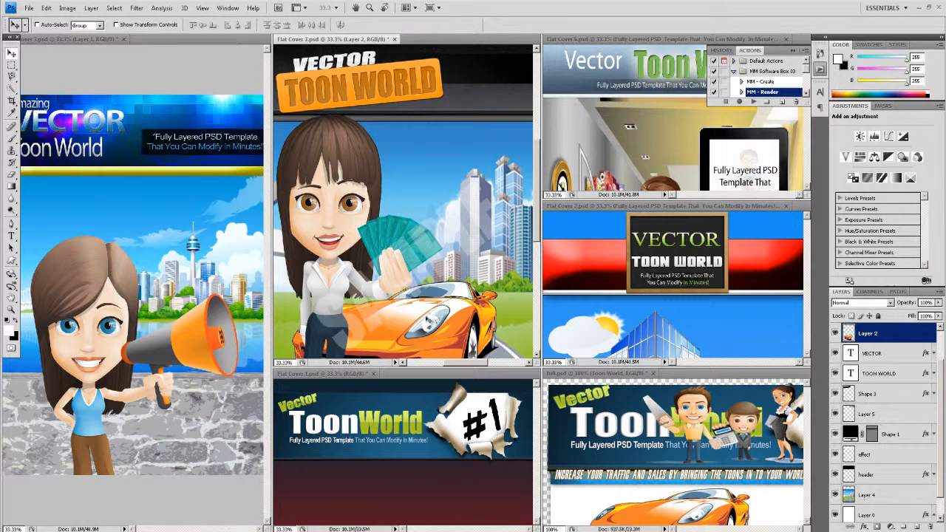
Copy the orange car layer from Flat Cover 7.psd into Flat Cover 2.psd and consolidate all documents back into tabs
left_click_drag(427, 324, 623, 336)
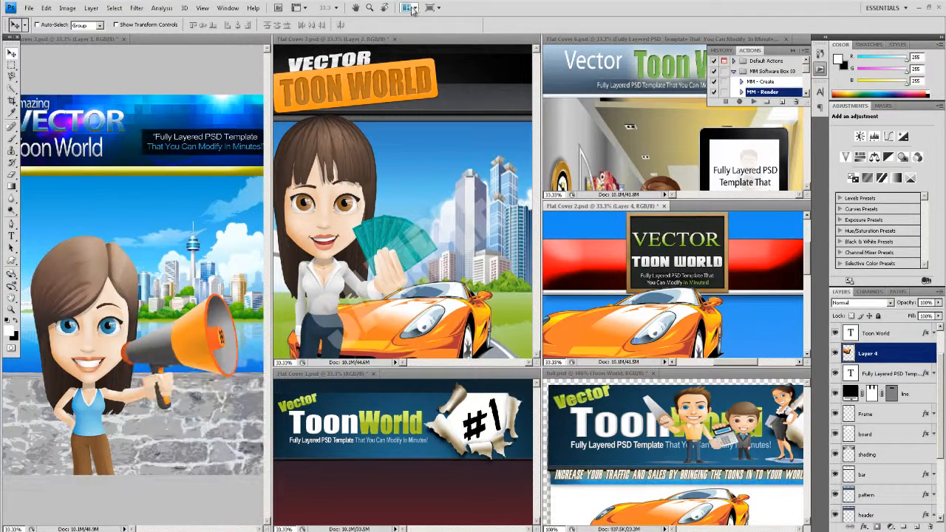
left_click(416, 9)
left_click(416, 30)
Move the car to the lower part of the cover and scale it down so it stands beside the woman
left_click_drag(397, 196, 407, 406)
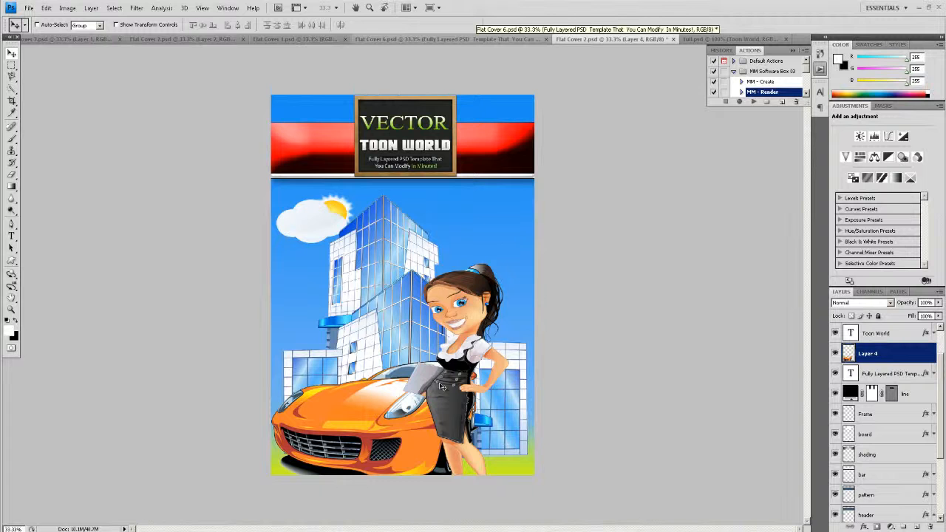
key("ctrl+t")
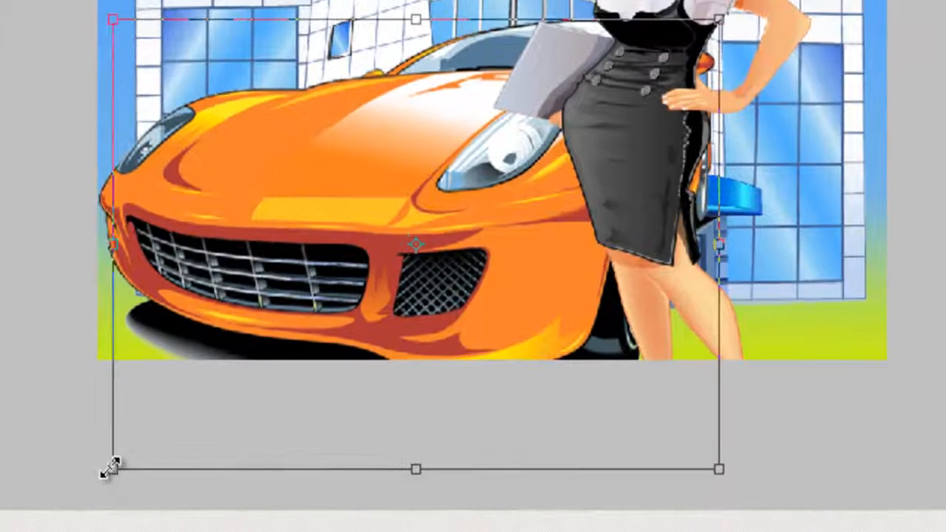
left_click_drag(107, 476, 164, 376)
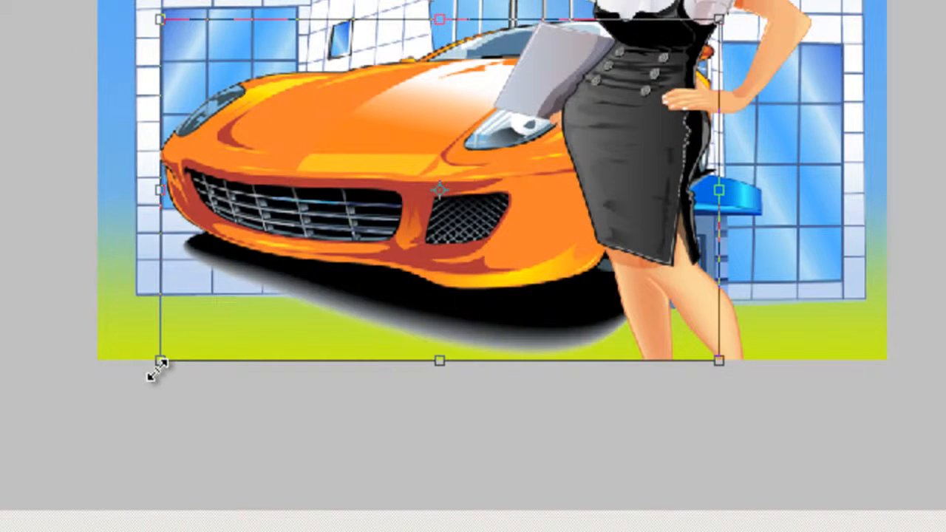
left_click_drag(718, 20, 578, 75)
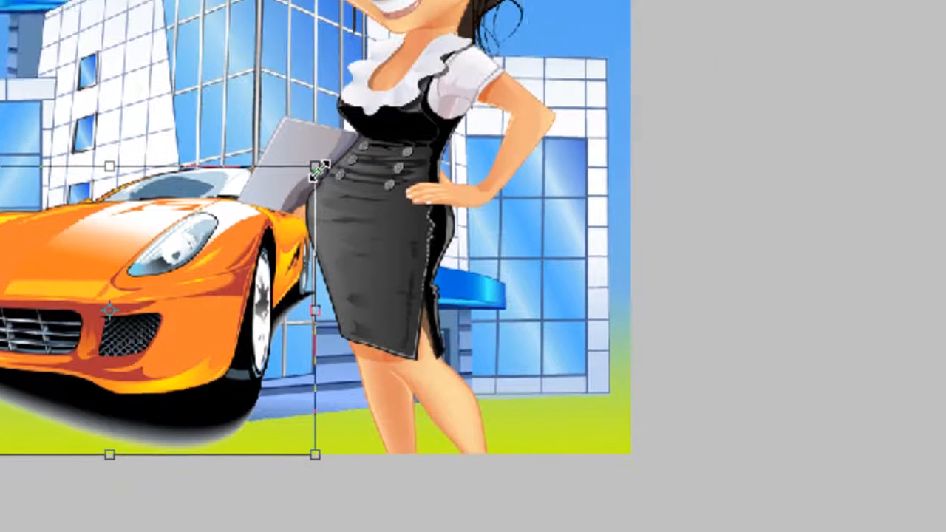
key("Return")
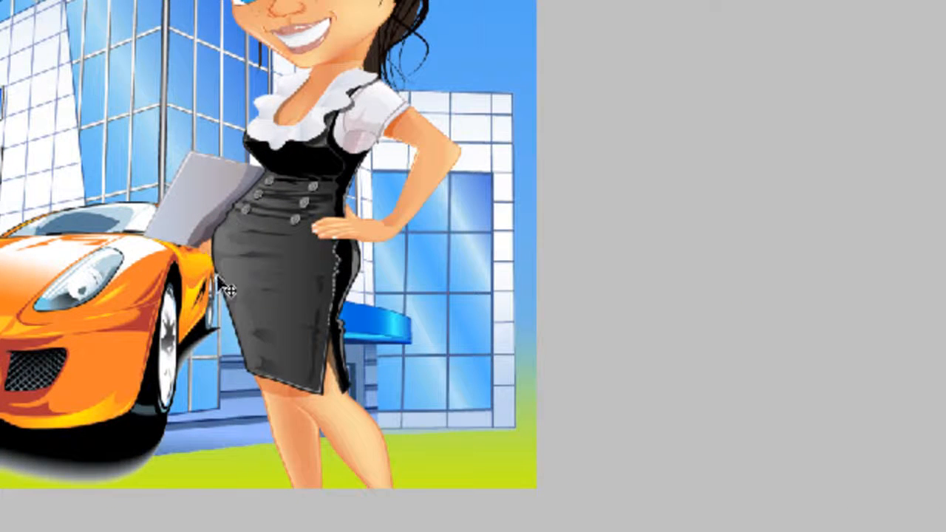
left_click_drag(94, 331, 127, 336)
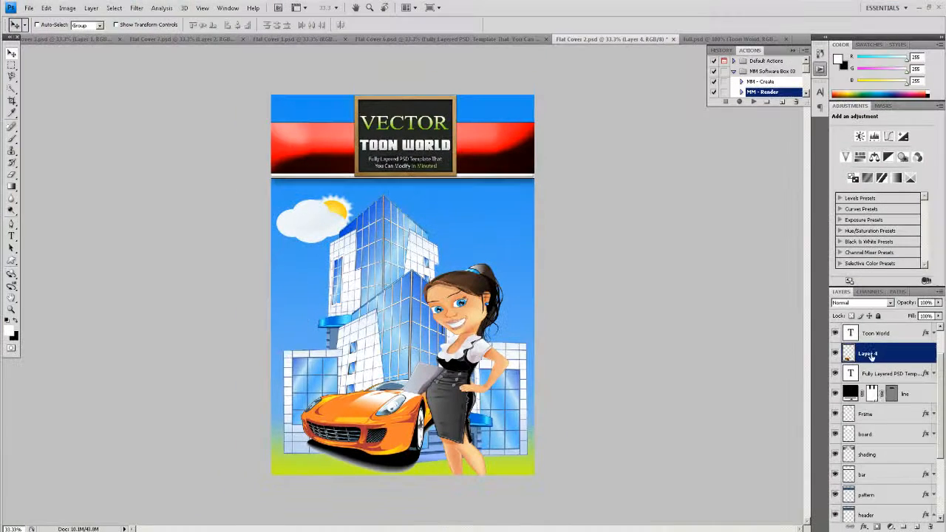
Scale down the building on Layer 1 towards its upper-right corner so it sits behind the car and the woman
scroll(891, 473, "down", 3)
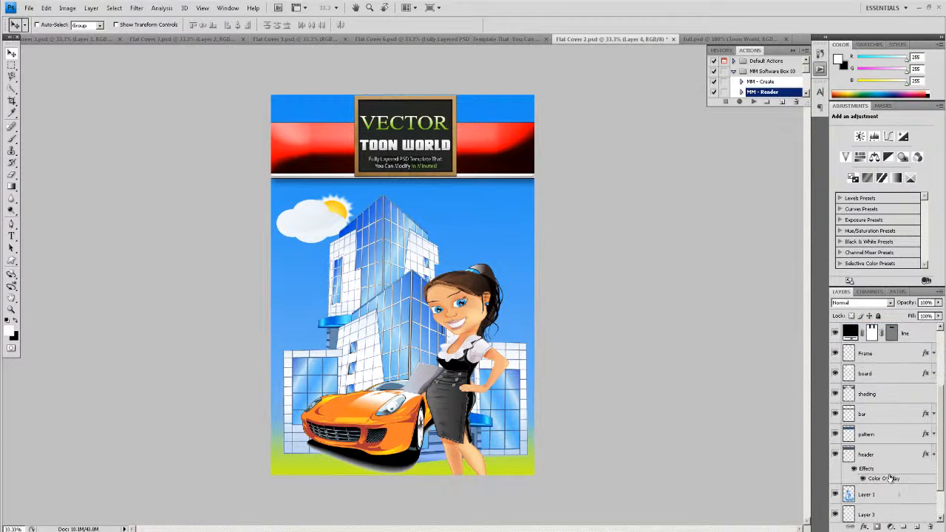
left_click(892, 492)
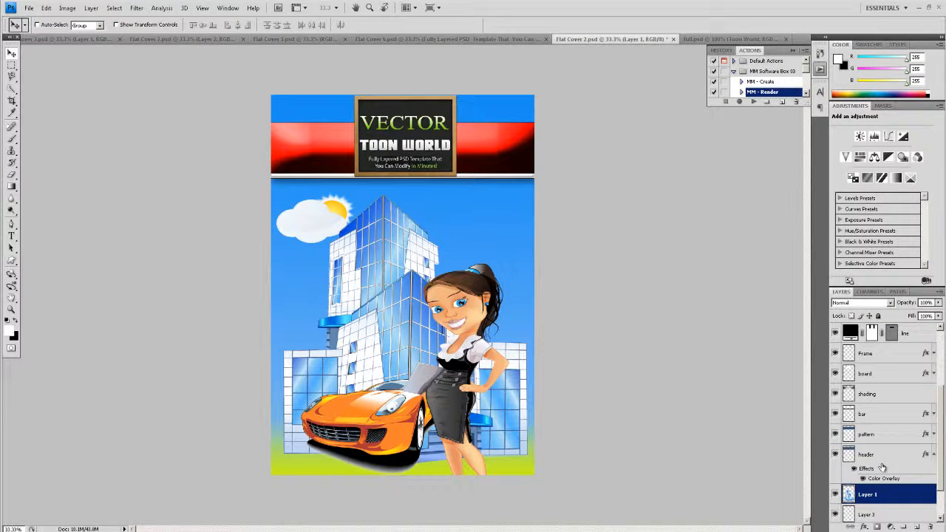
key("ctrl+t")
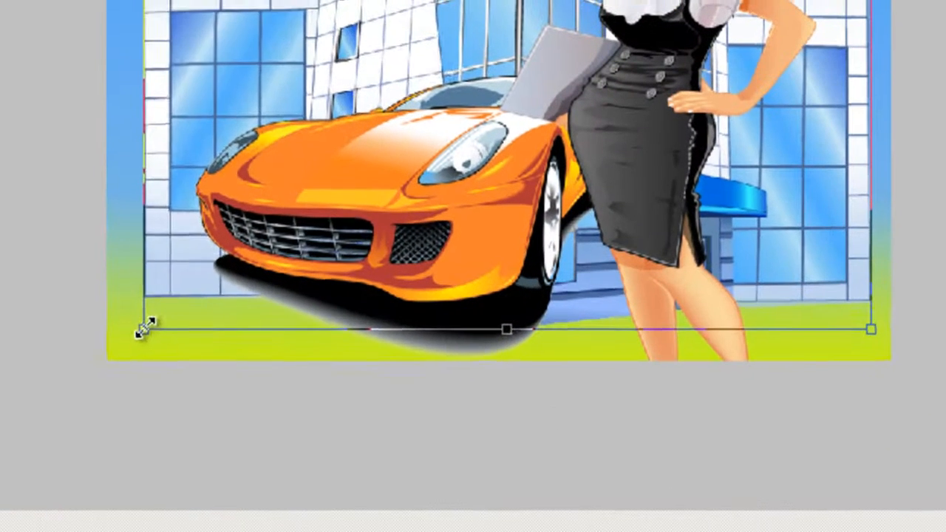
left_click_drag(283, 465, 330, 415)
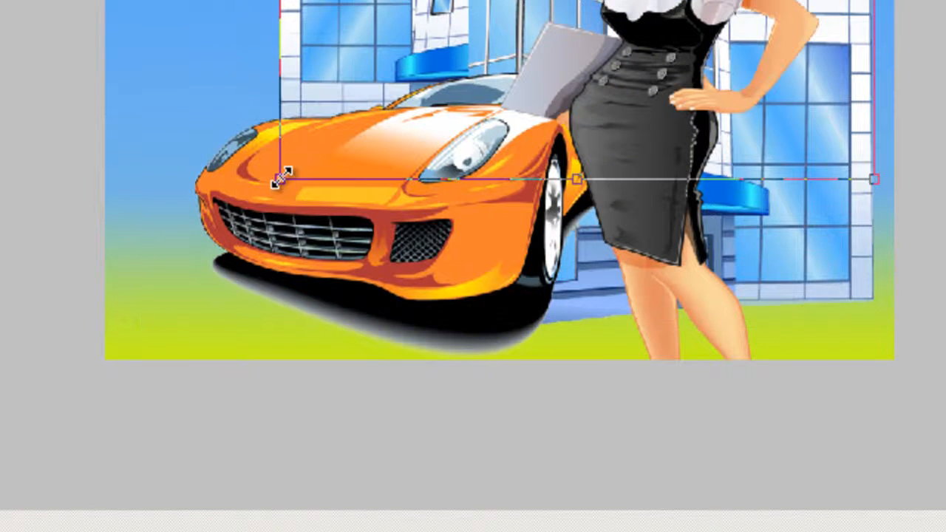
mouse_move(281, 177)
left_mouse_down()
mouse_move(302, 170)
mouse_move(286, 172)
left_mouse_up()
key("Return")
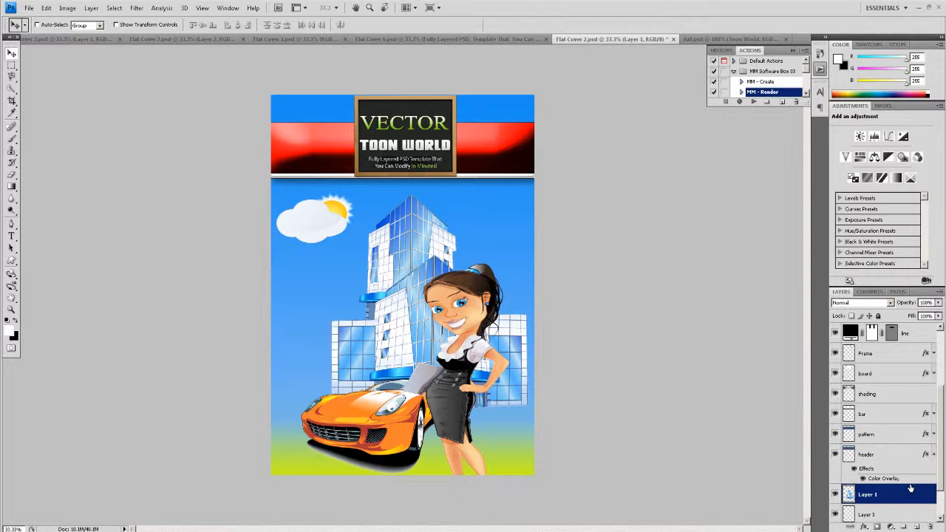
In Layer 0's Gradient Overlay, move the light-blue colour stop to the 27% location so the green extends further
scroll(898, 501, "down", 2)
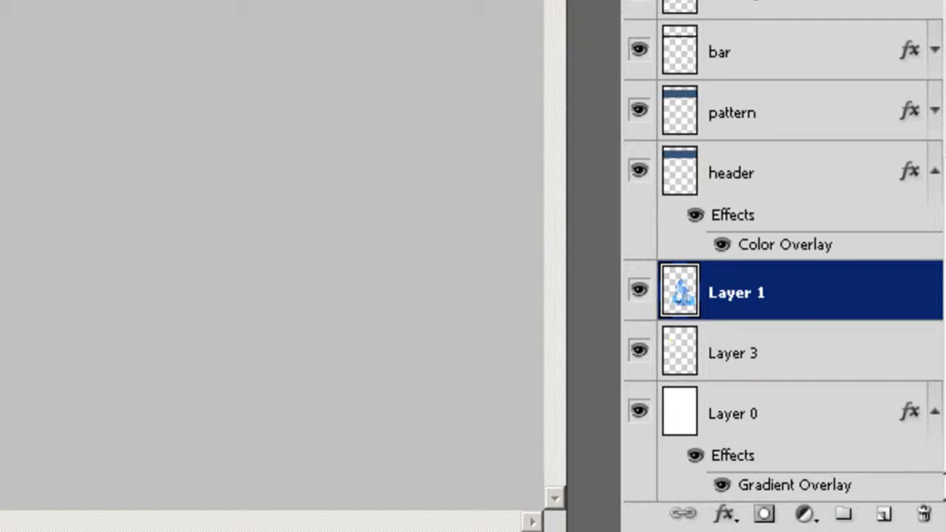
left_click(833, 415)
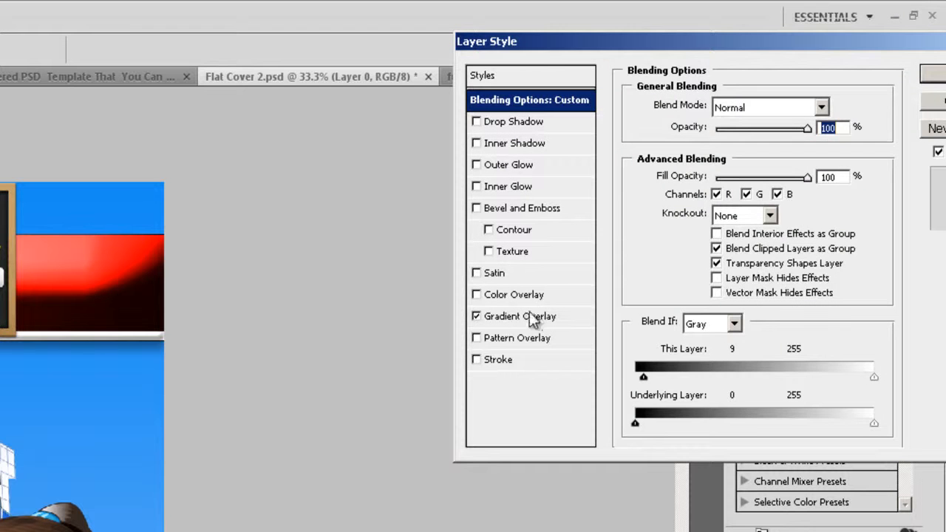
left_click(526, 316)
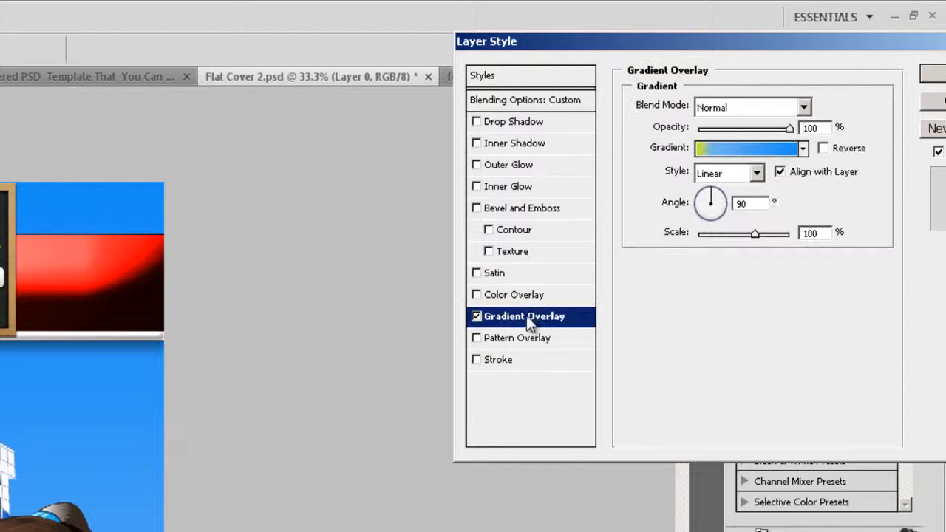
left_click(735, 147)
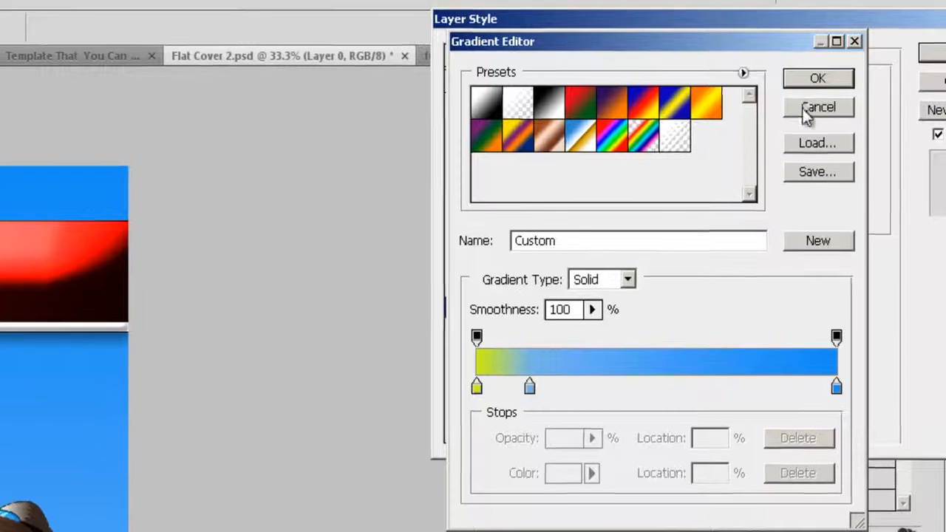
left_click(823, 98)
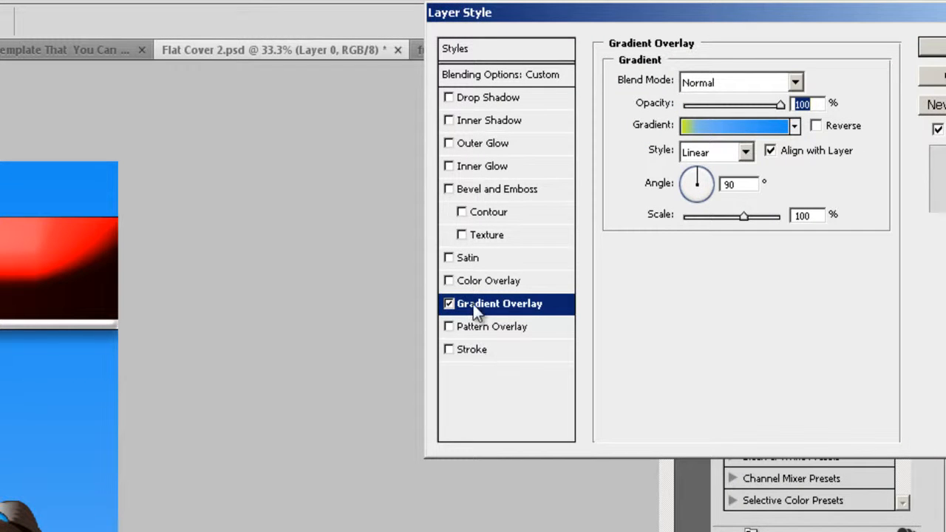
left_click(701, 130)
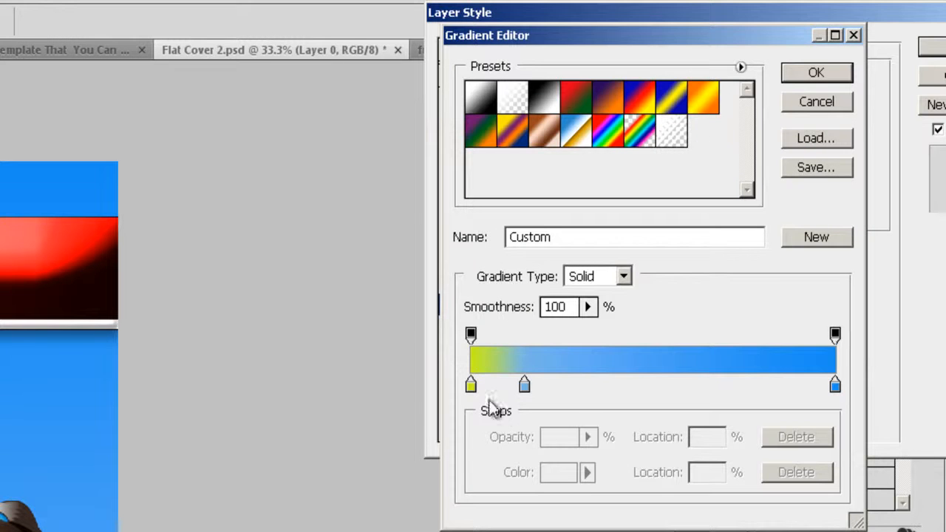
left_click(523, 385)
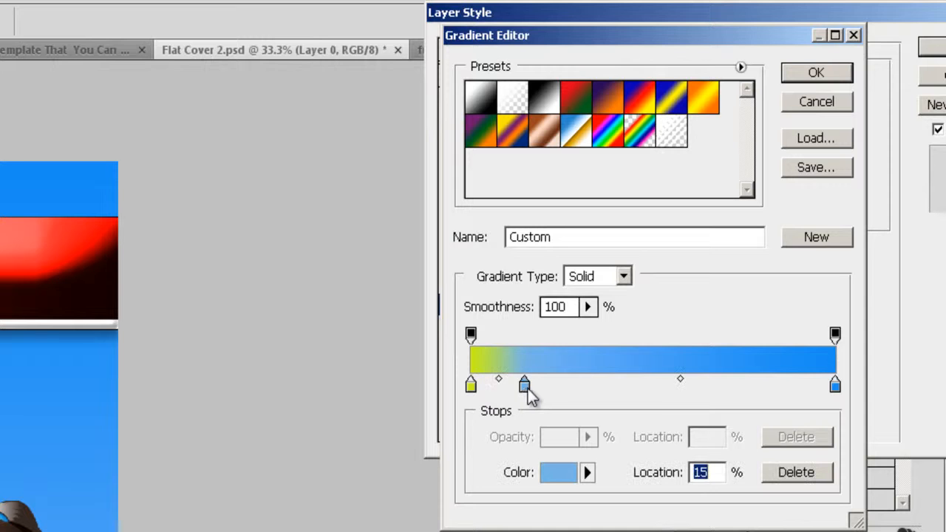
left_click_drag(525, 387, 569, 384)
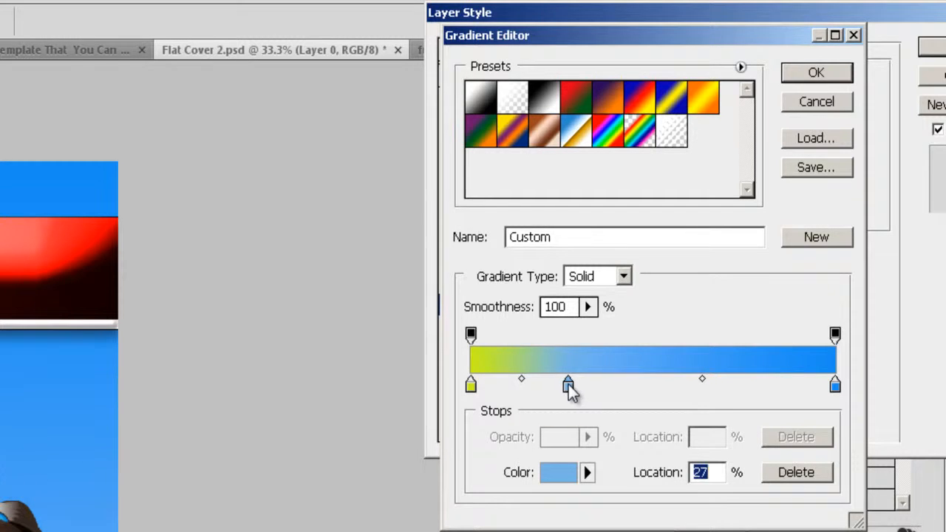
Shift the green-to-blue midpoint towards the light-blue stop, set that stop's location to 21%, and apply Layer 0's gradient
left_click(521, 378)
left_click_drag(522, 379, 542, 390)
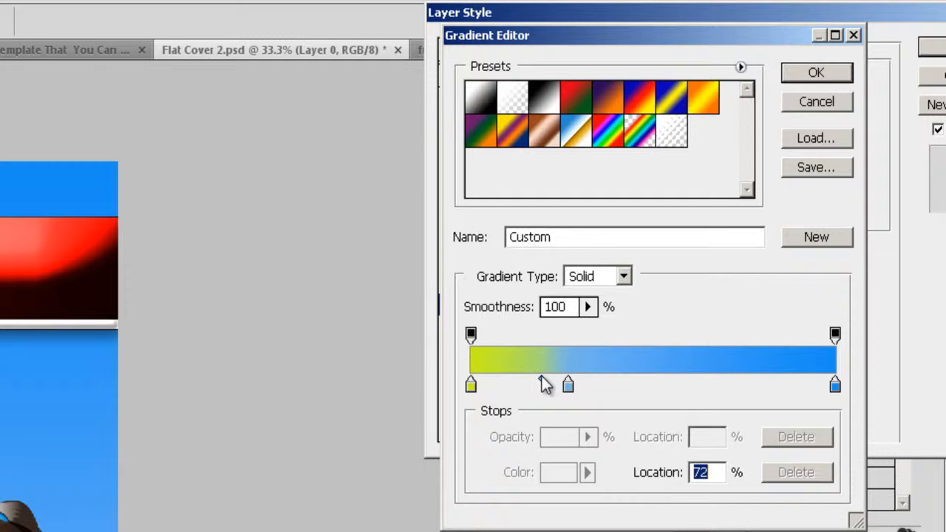
mouse_move(543, 385)
left_mouse_down()
mouse_move(566, 392)
mouse_move(549, 392)
left_mouse_up()
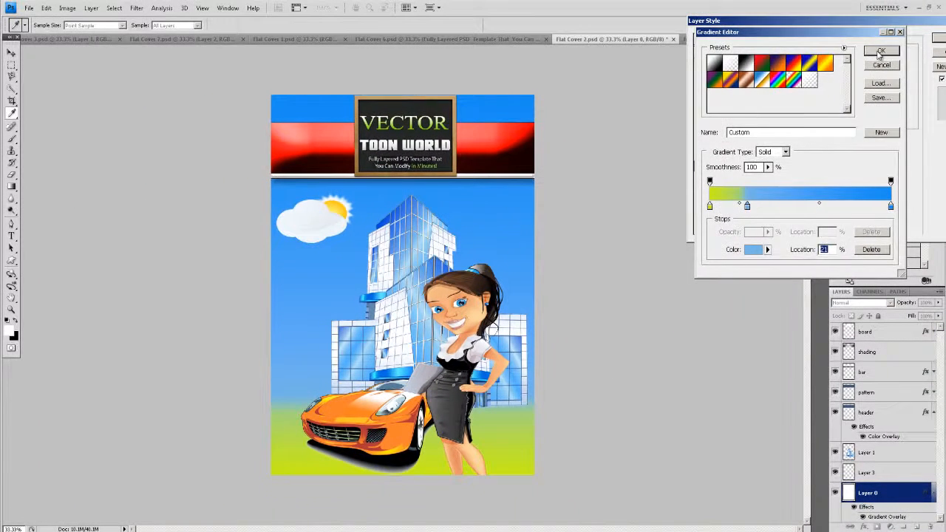
left_click(881, 51)
left_click(939, 37)
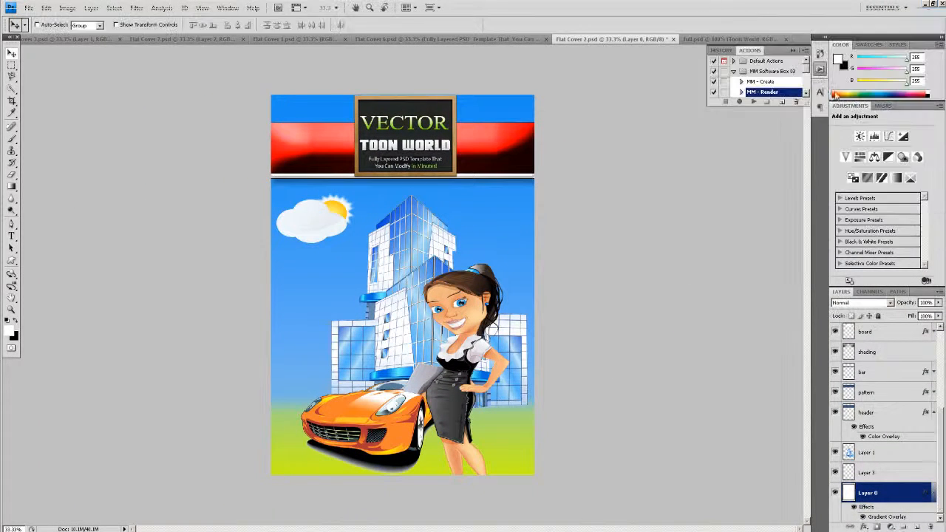
Bring Flat Cover 3.psd to the front as a full tab and select its stone wall layers, Layer 4 and Layer 4 copy
left_click(406, 8)
left_click(461, 93)
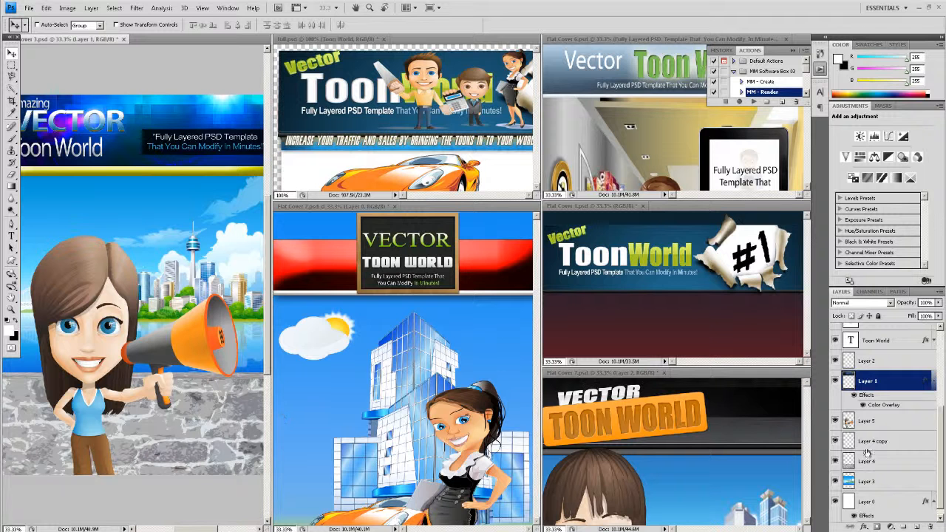
left_click(886, 462)
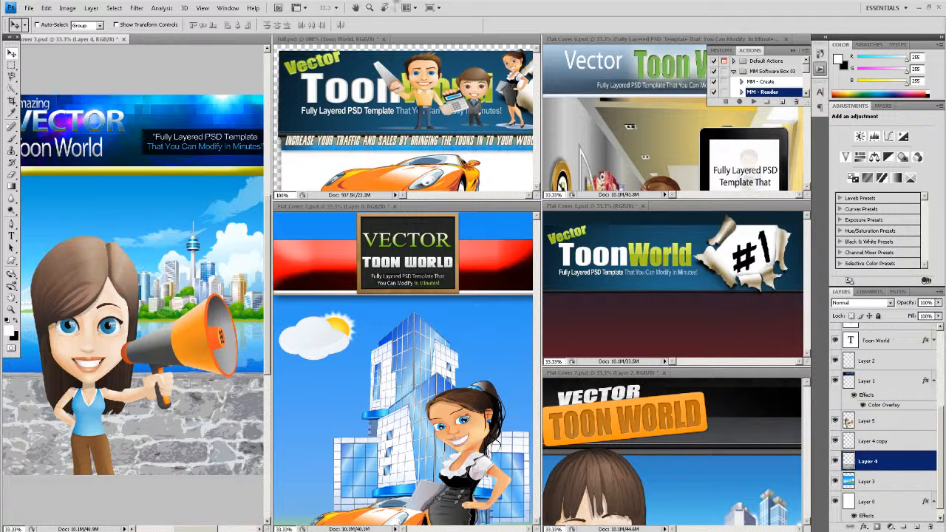
left_click(405, 7)
left_click(408, 24)
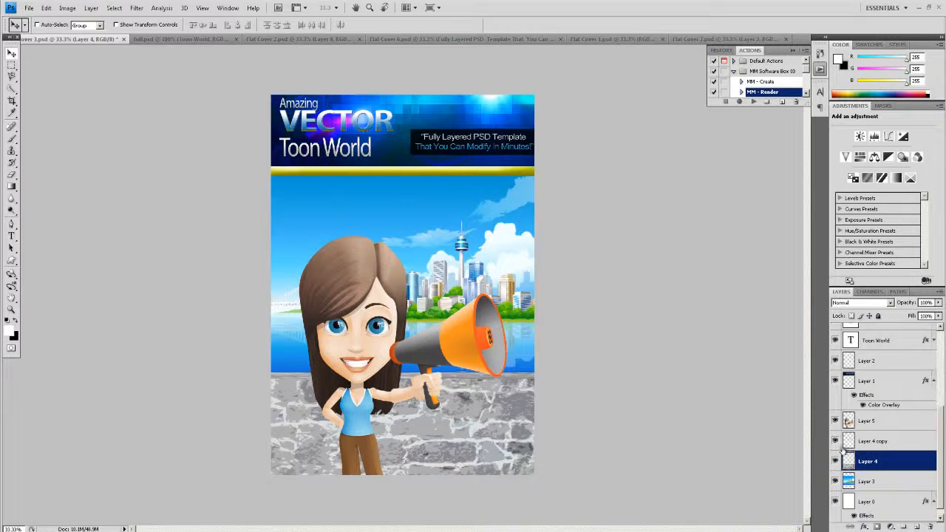
left_click(835, 440)
left_click(835, 440)
left_click(889, 443, "shift")
Tile the documents in six windows, copy the selected wall layers into Flat Cover 2.psd, and consolidate everything back into tabs
left_click(406, 7)
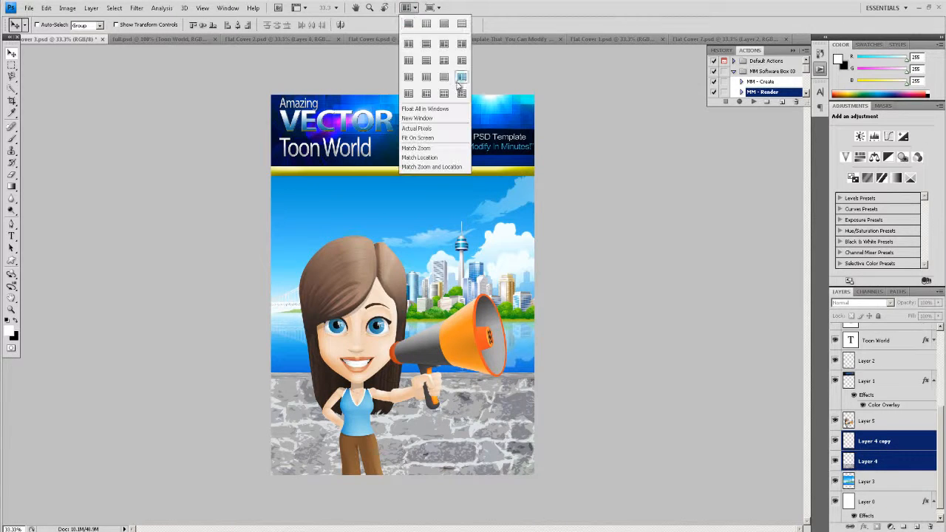
left_click(461, 93)
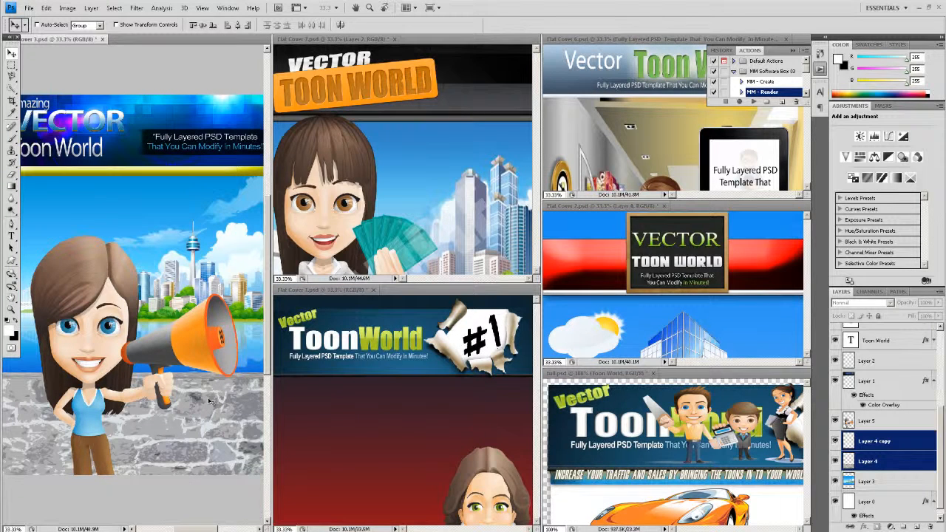
left_click_drag(209, 401, 568, 331)
left_click(406, 7)
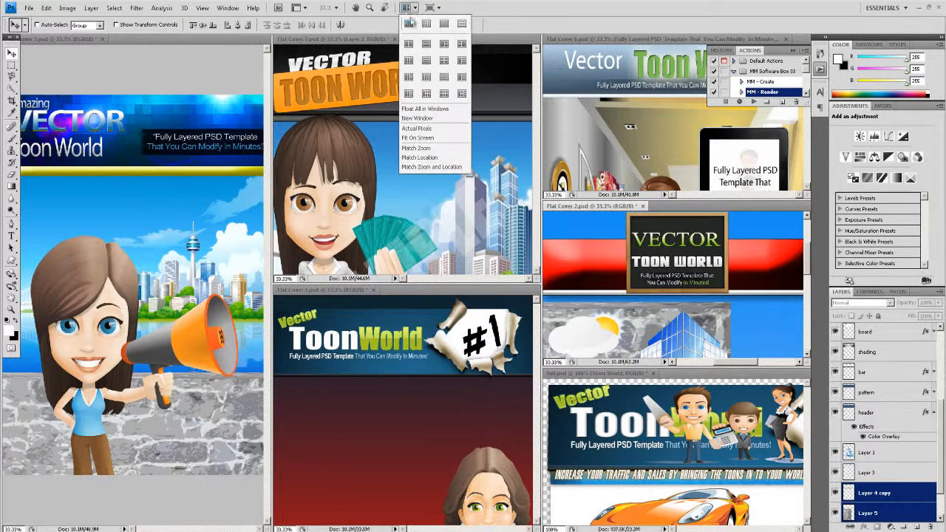
left_click(412, 21)
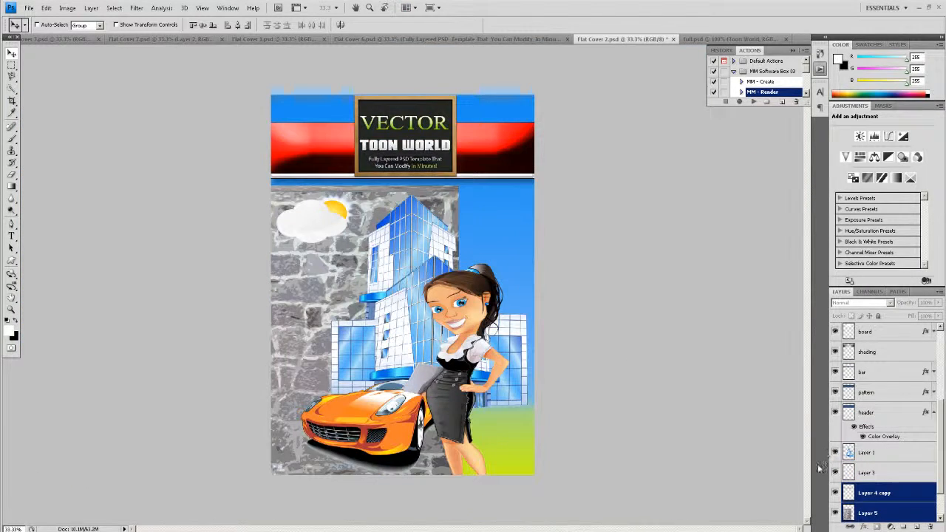
Scale down the stone wall layers and move them to the grass horizon behind the building, spanning the cover's width
key("ctrl+t")
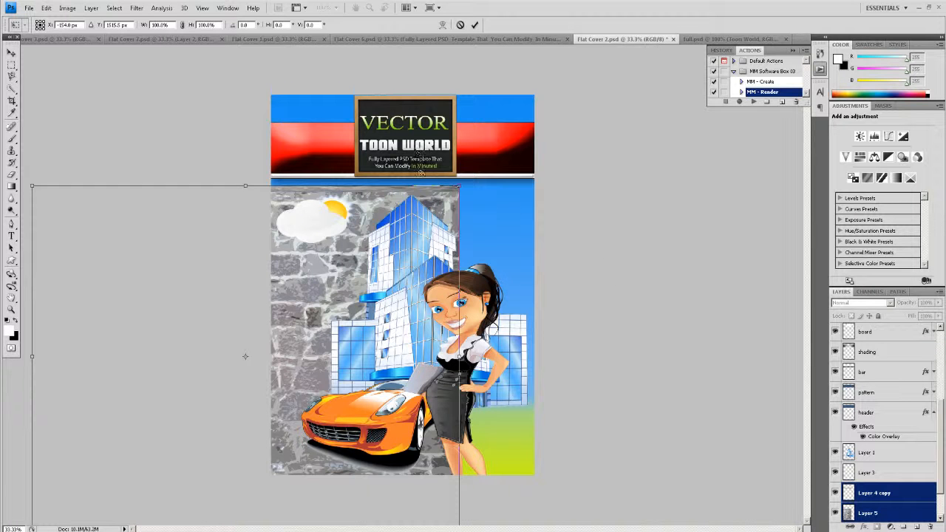
left_click_drag(459, 186, 429, 421)
left_click_drag(381, 480, 540, 350)
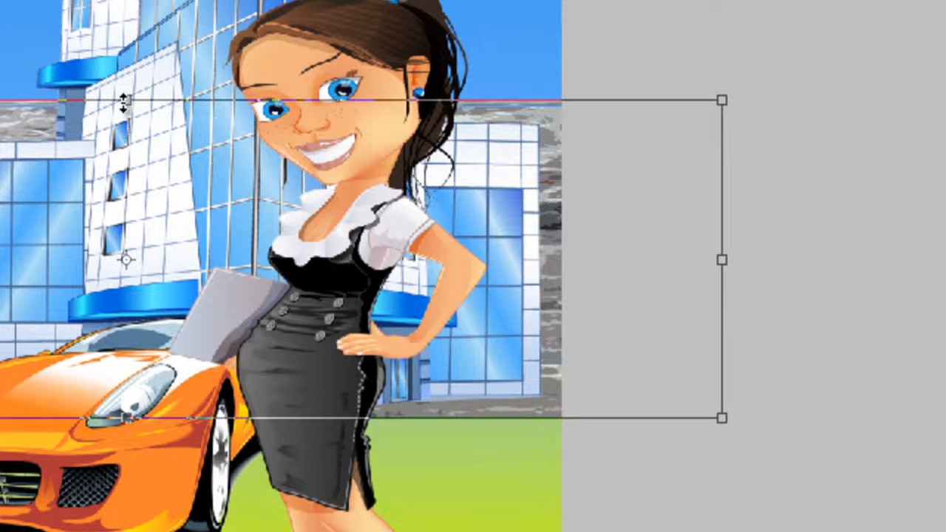
Flatten the wall into a low strip resting on the horizon, end it at the cover's right edge, and apply the transform
left_click_drag(126, 103, 94, 288)
left_click_drag(0, 352, 3, 352)
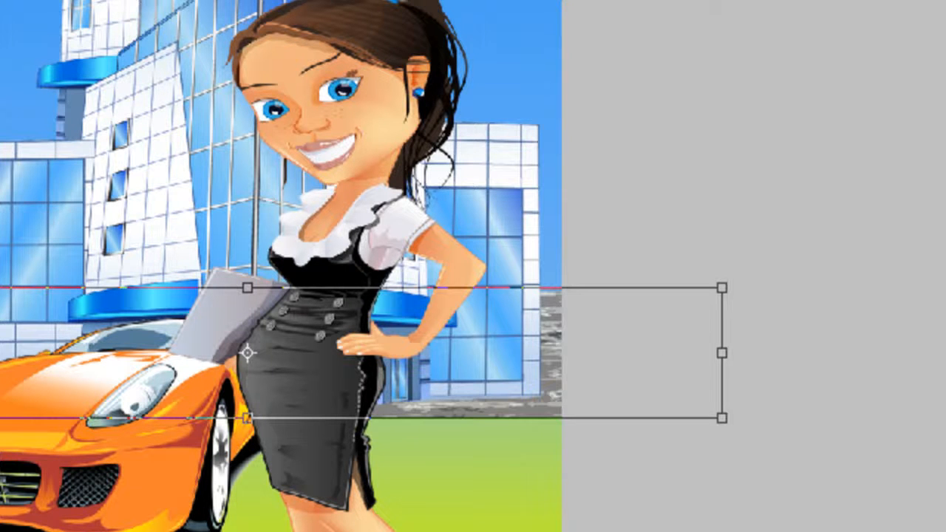
left_click_drag(721, 352, 569, 354)
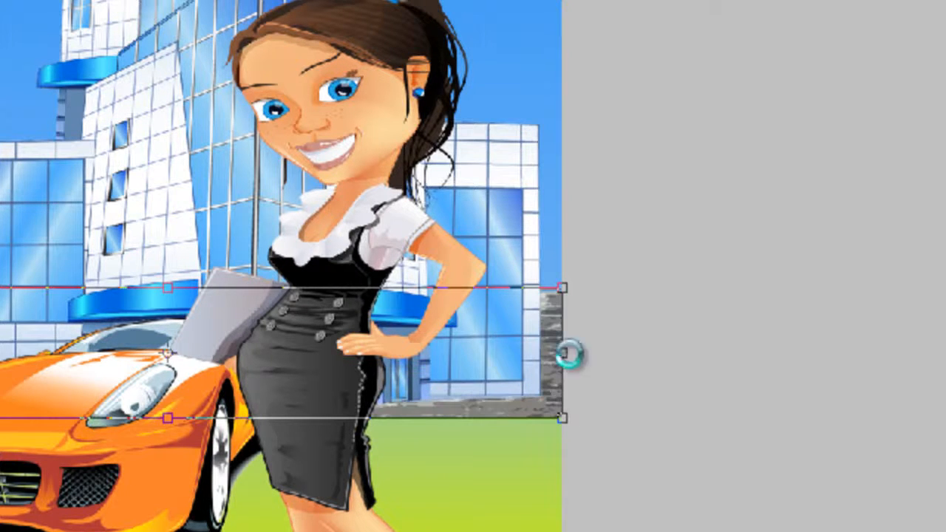
left_click_drag(167, 418, 177, 398)
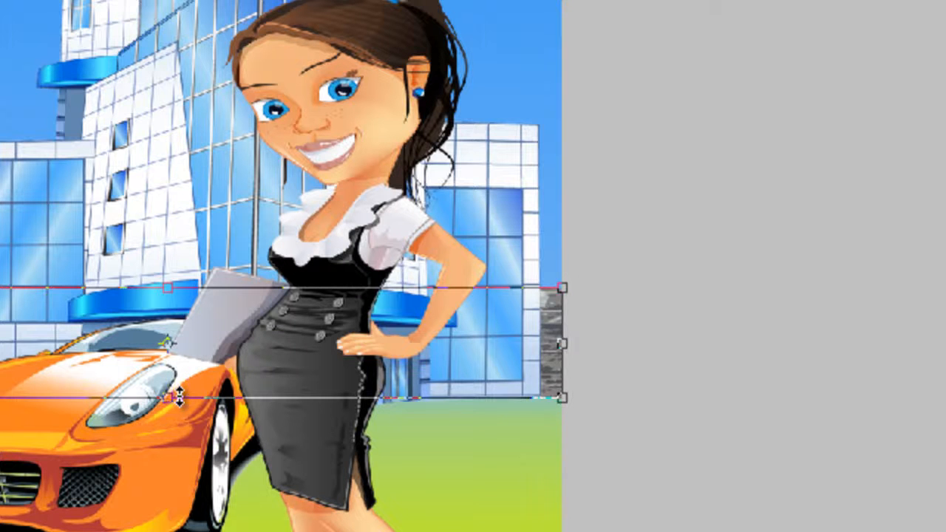
left_click_drag(169, 287, 169, 316)
key("Return")
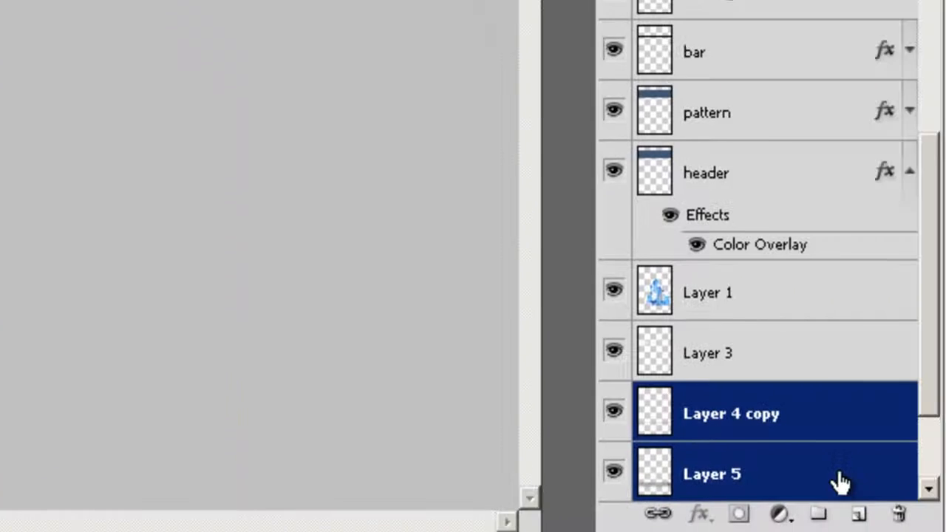
Add an Inner Shadow to wall Layer 5 with a 14% choke and a size of 106 px
left_click(841, 481)
double_click(841, 481)
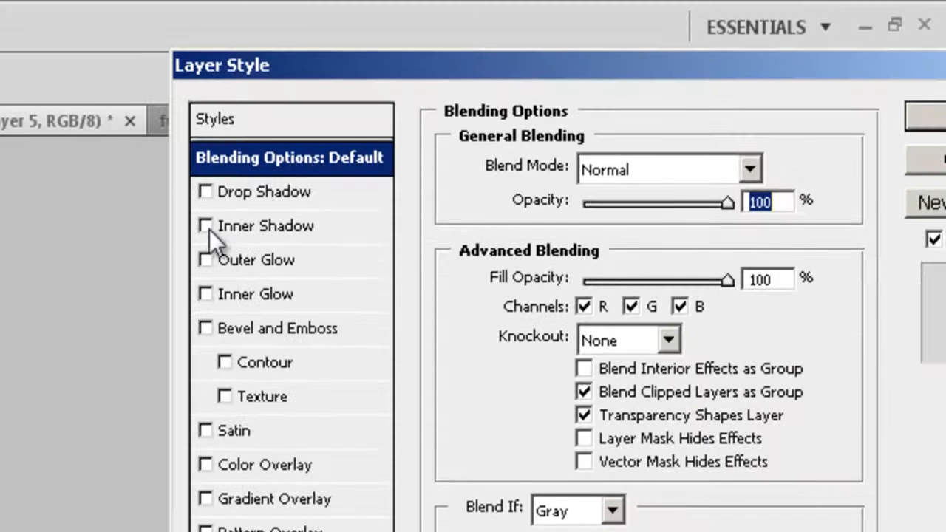
left_click(227, 224)
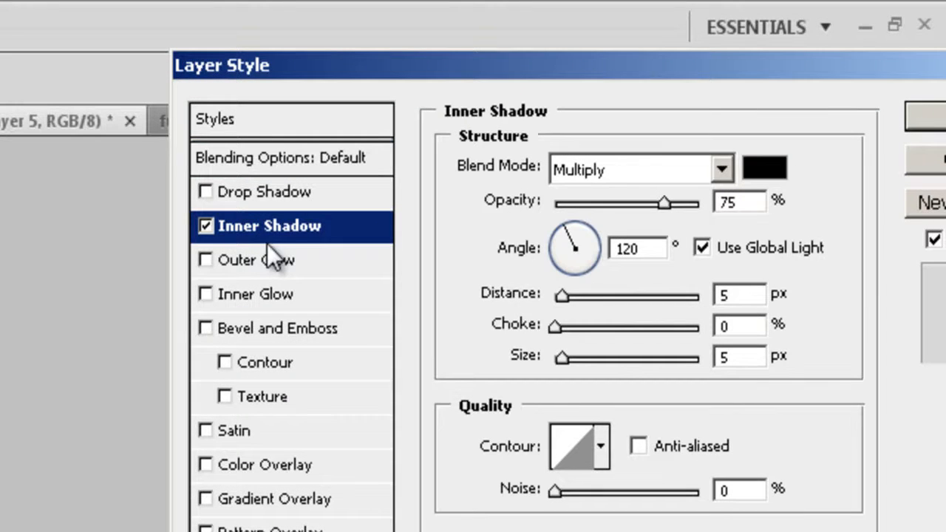
left_click_drag(561, 356, 621, 355)
left_click_drag(557, 324, 575, 332)
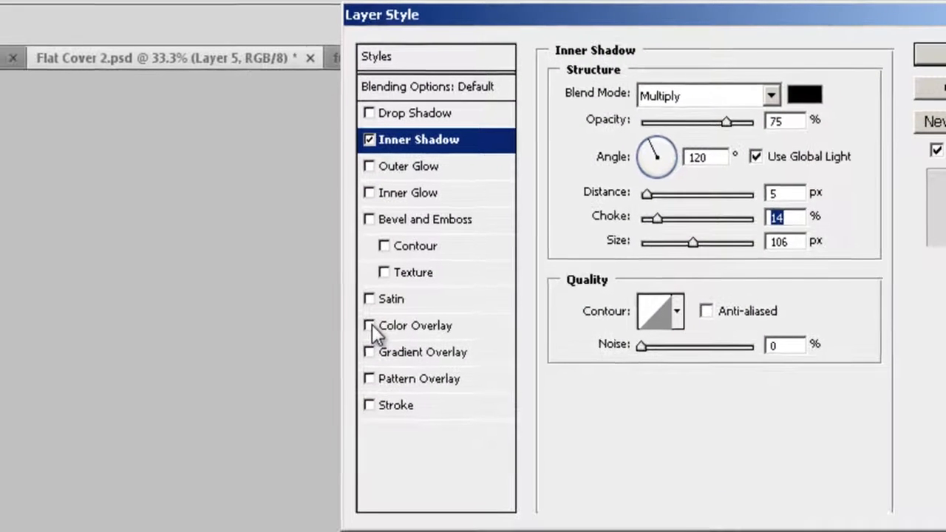
Add a Color Overlay to Layer 5, compare the available blend modes, and settle on Overlay
left_click(244, 464)
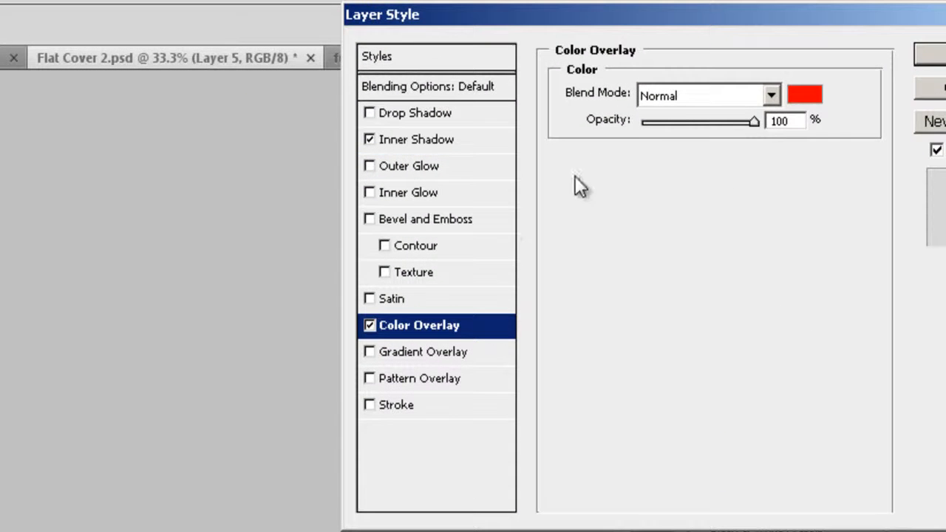
left_click(718, 95)
left_click(664, 409)
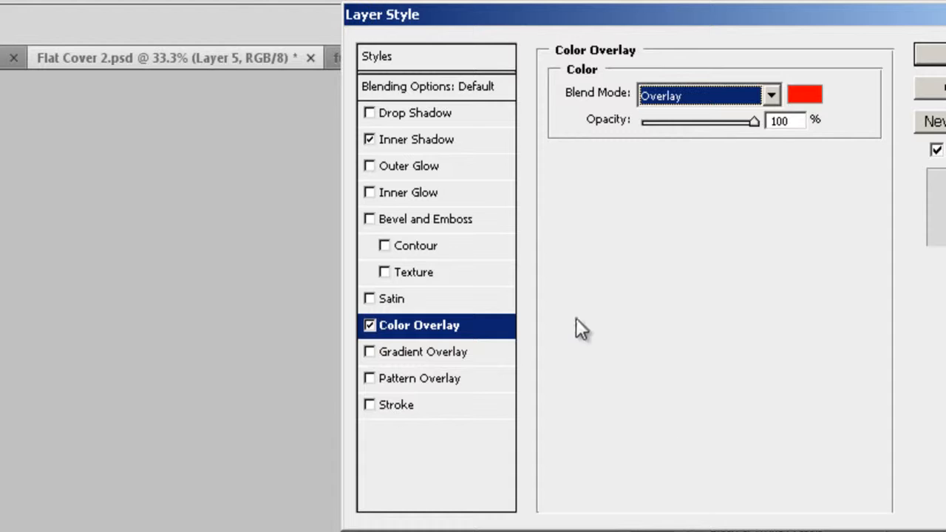
key("Down")
key("Down")
key("Down")
key("Down")
key("Down")
key("Down")
key("Down")
key("Down")
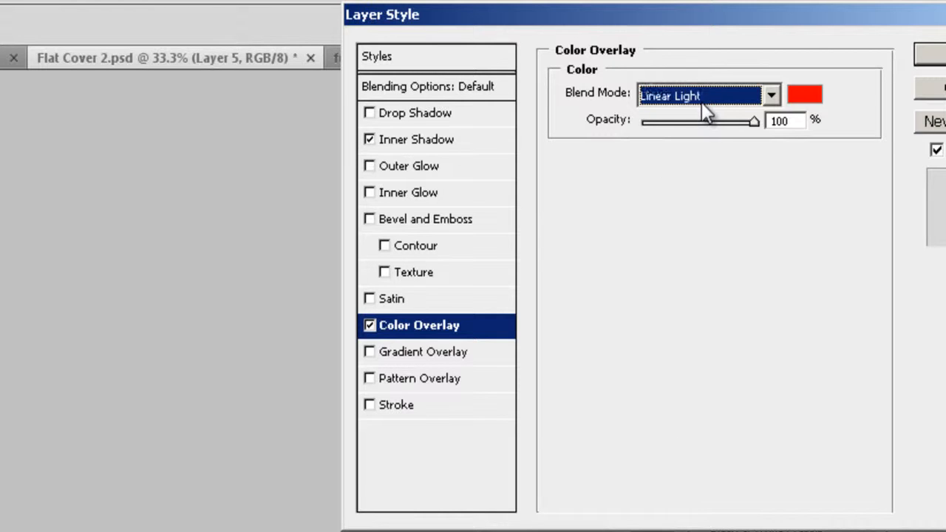
key("Down")
key("Down")
key("Down")
key("Down")
key("Down")
key("Down")
key("Up")
key("Up")
key("Up")
key("Up")
key("Up")
key("Up")
key("Up")
key("Up")
key("Up")
key("Up")
key("Up")
key("Up")
key("Up")
key("Up")
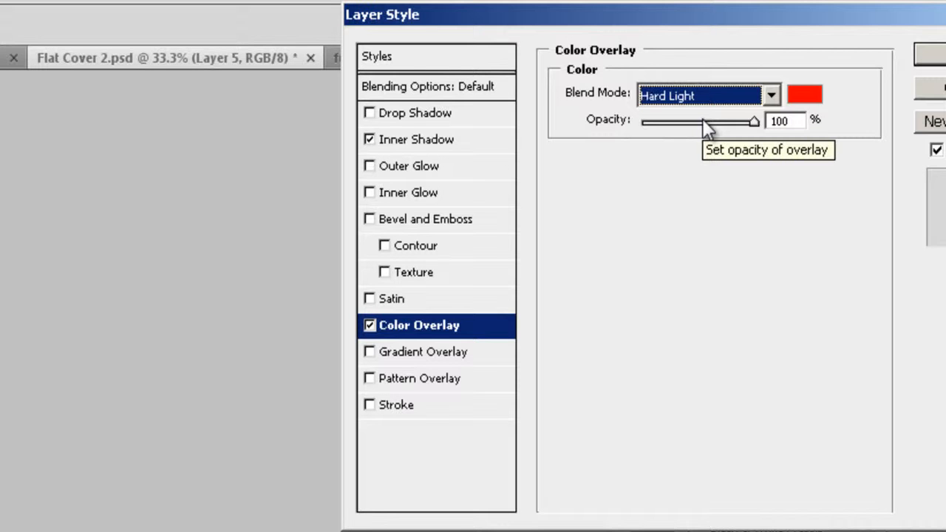
Set Layer 5's overlay colour to yellow (H 55, S 100, B 100), lower its opacity to about 6%, and apply the style
left_click(804, 94)
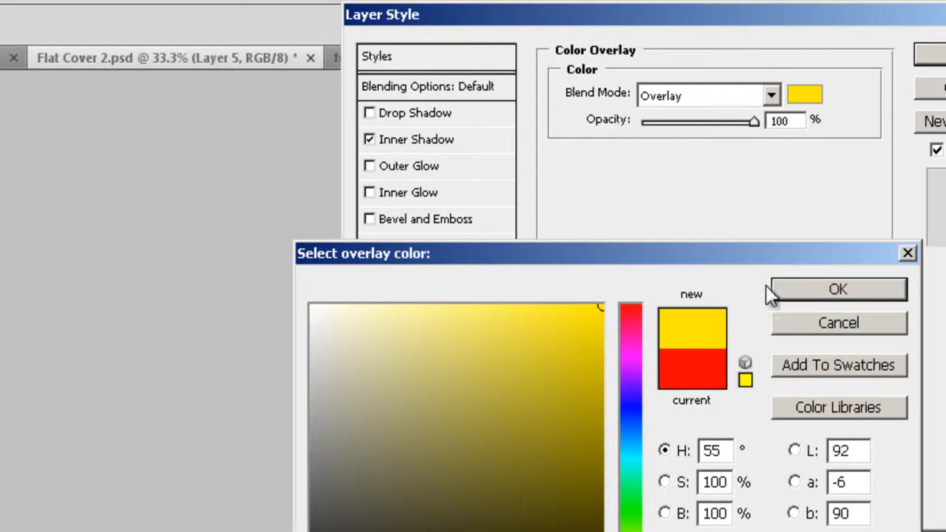
left_click(812, 289)
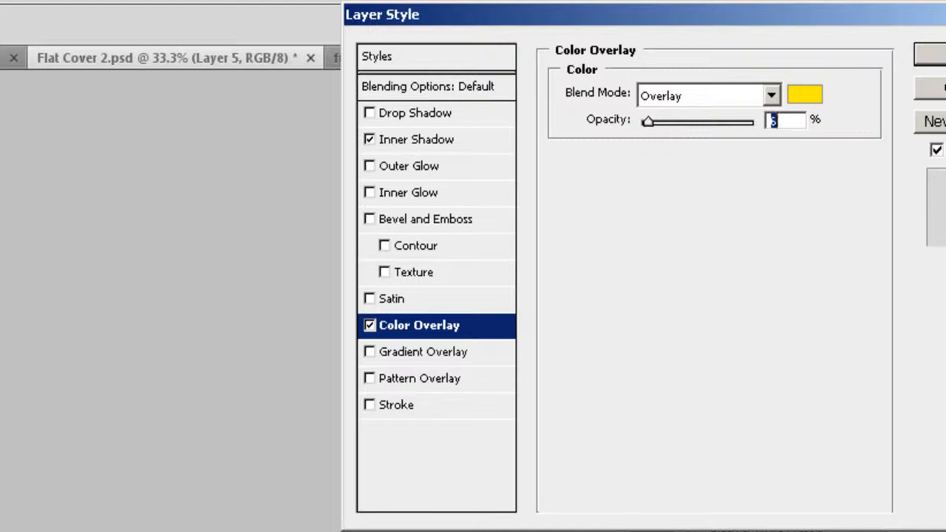
left_click(928, 54)
Add an Inner Shadow with its default settings to Layer 4 copy and apply the style
double_click(899, 511)
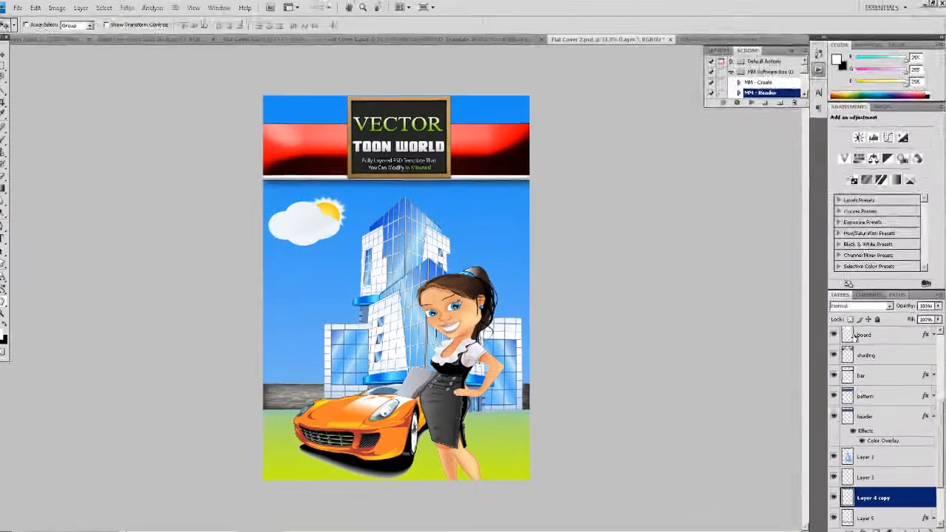
left_click(699, 74)
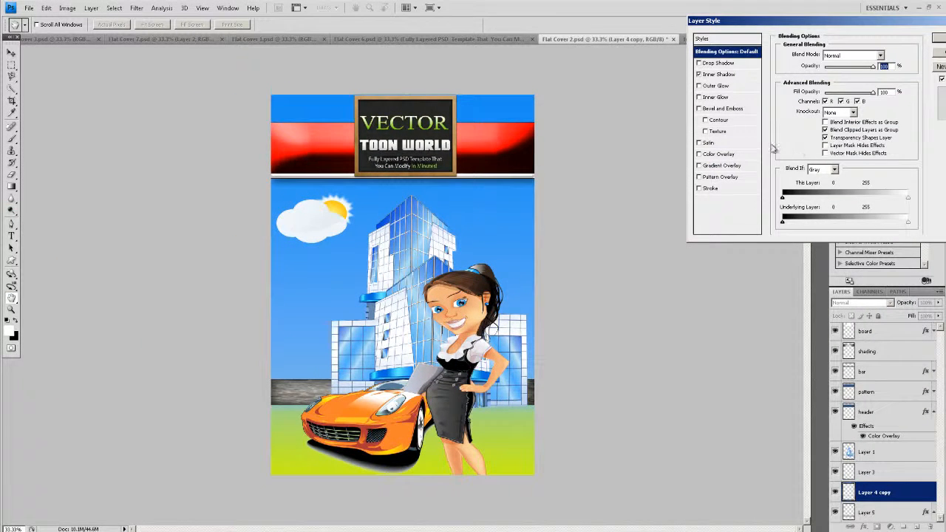
left_click(938, 39)
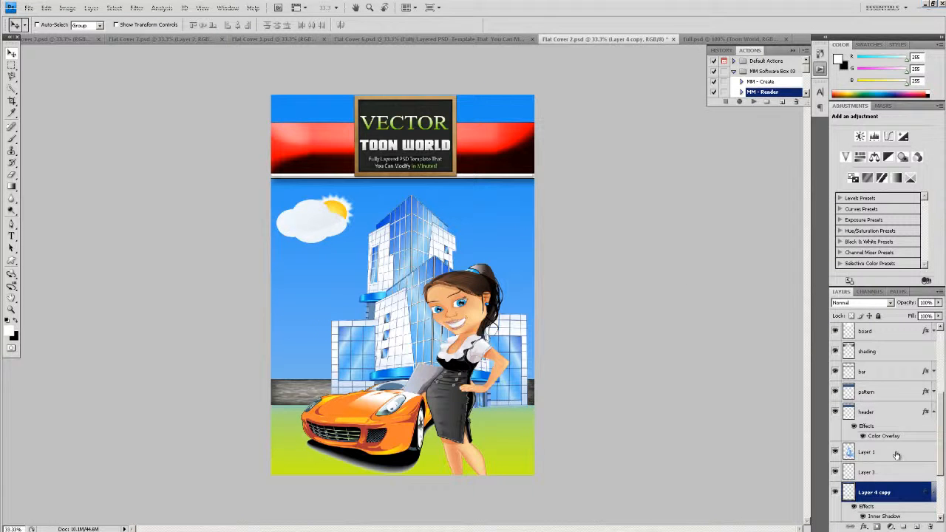
Add a Drop Shadow with its default settings to the building on Layer 1 and apply the style
double_click(897, 452)
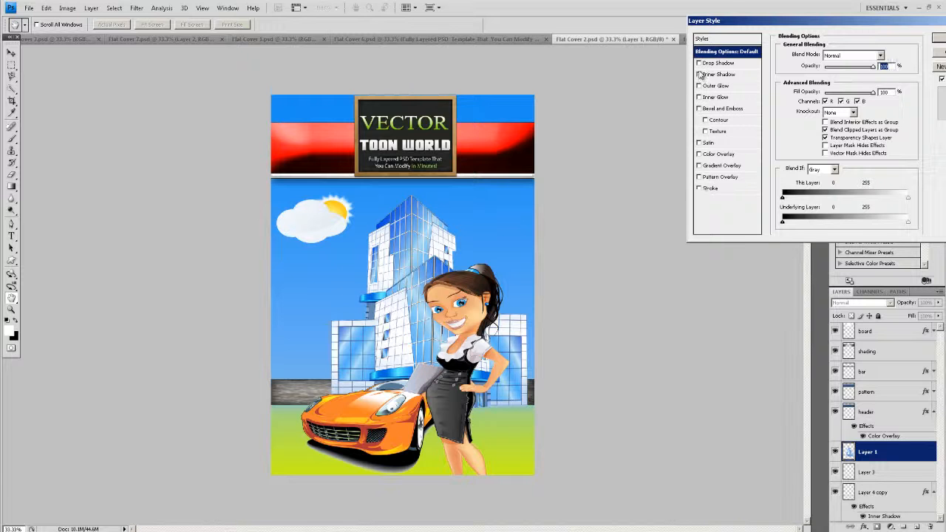
left_click(699, 63)
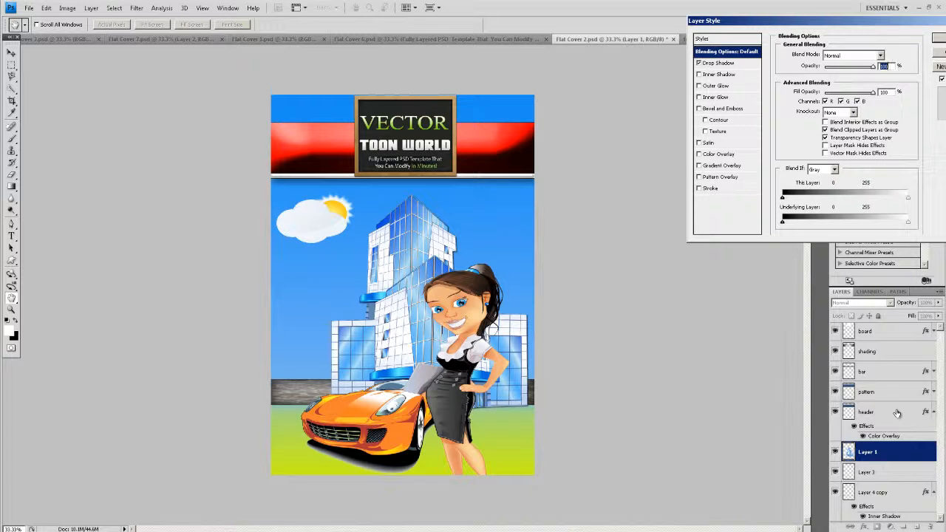
left_click(938, 40)
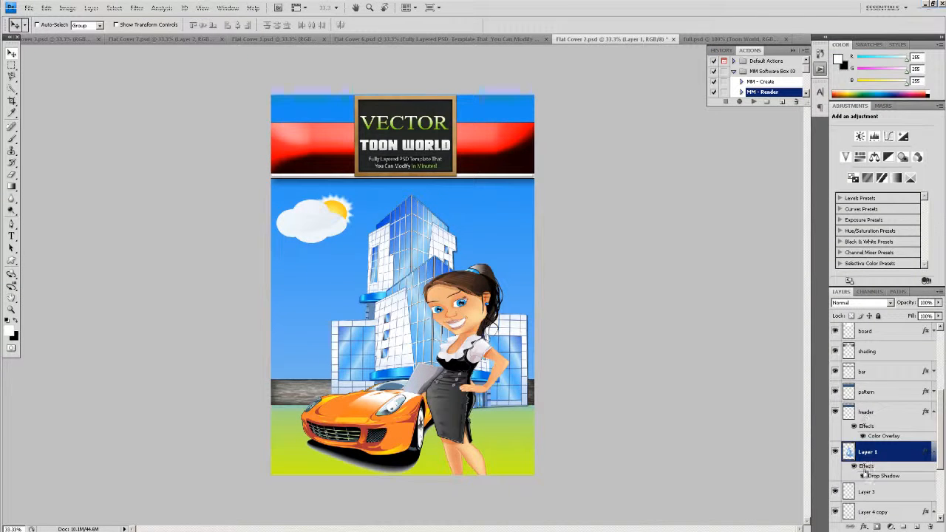
Transform Layer 5 and Layer 4 copy together into a lower, shorter wall strip on the horizon at the cover's left edge, ending behind the car
scroll(868, 443, "down", 3)
left_click(881, 471)
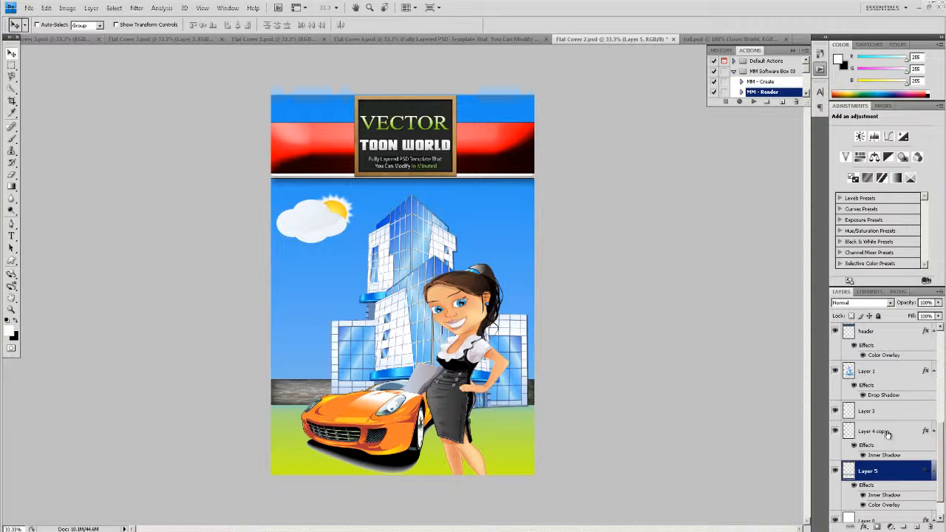
left_click(890, 431, "ctrl")
key("ctrl+t")
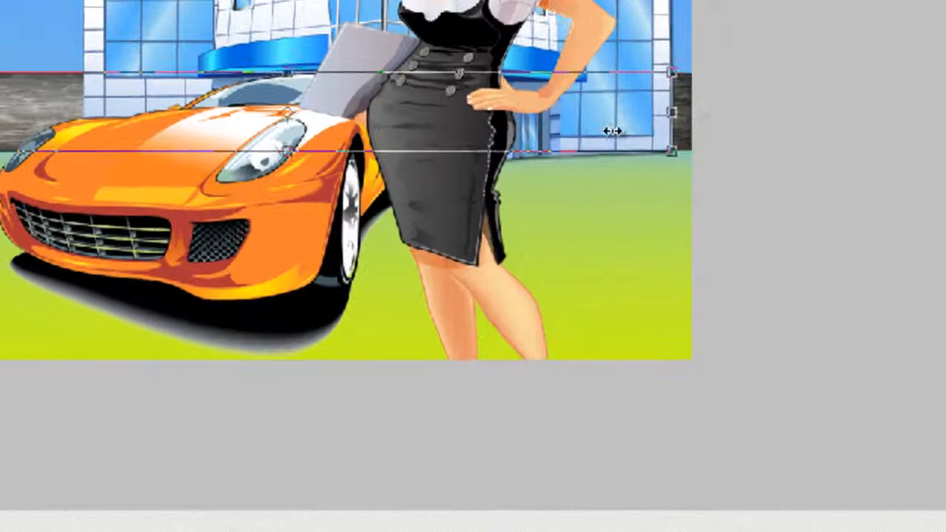
left_click_drag(627, 235, 396, 247)
left_click_drag(377, 113, 150, 113)
left_click_drag(26, 72, 26, 98)
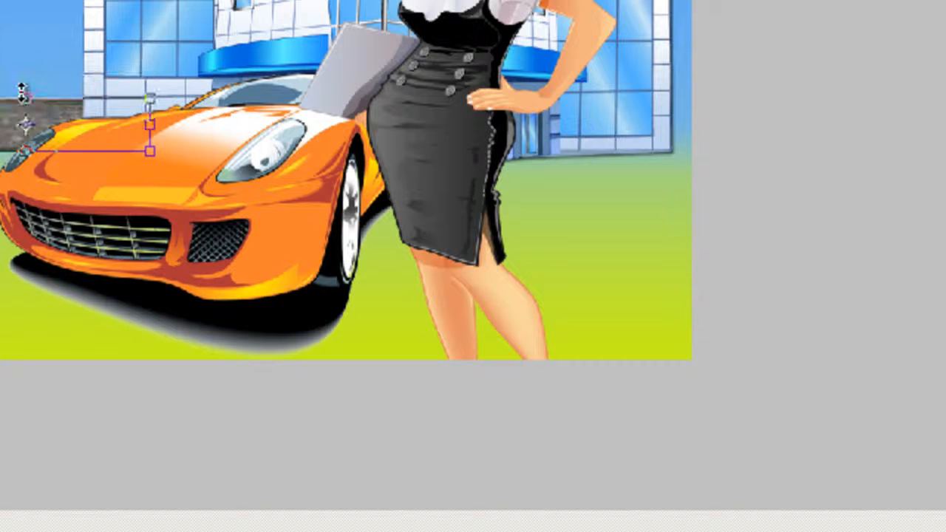
left_click_drag(151, 123, 101, 123)
key("Return")
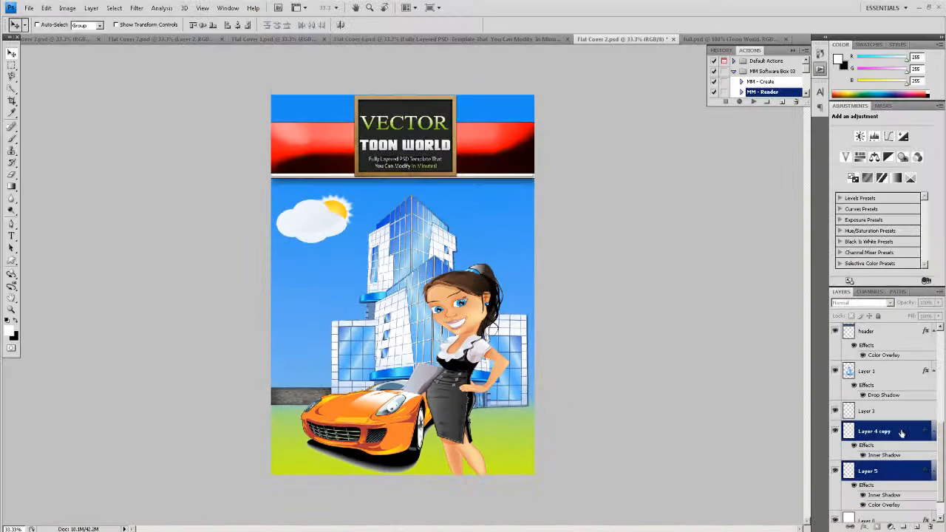
Merge Layer 4 copy and Layer 5 into one wall layer and duplicate it within Flat Cover 2.psd as Layer 4 copy 2
right_click(903, 434)
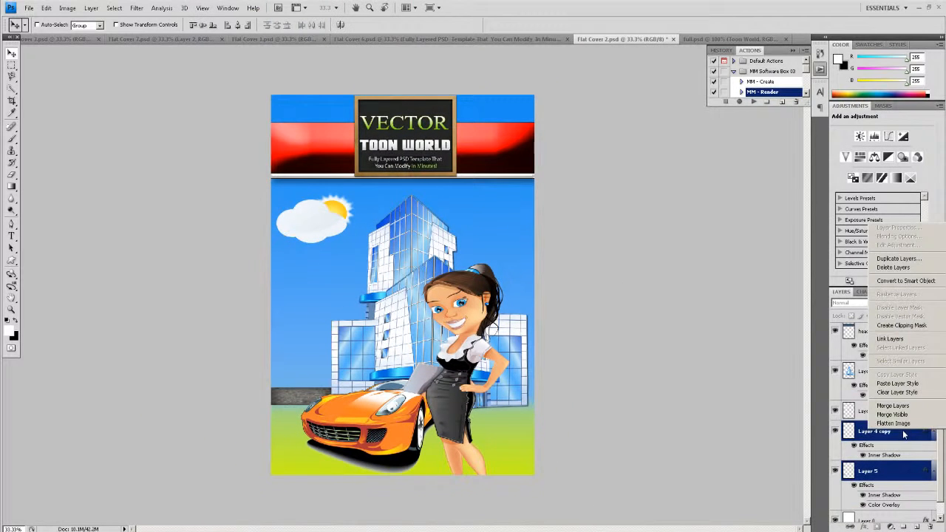
left_click(894, 405)
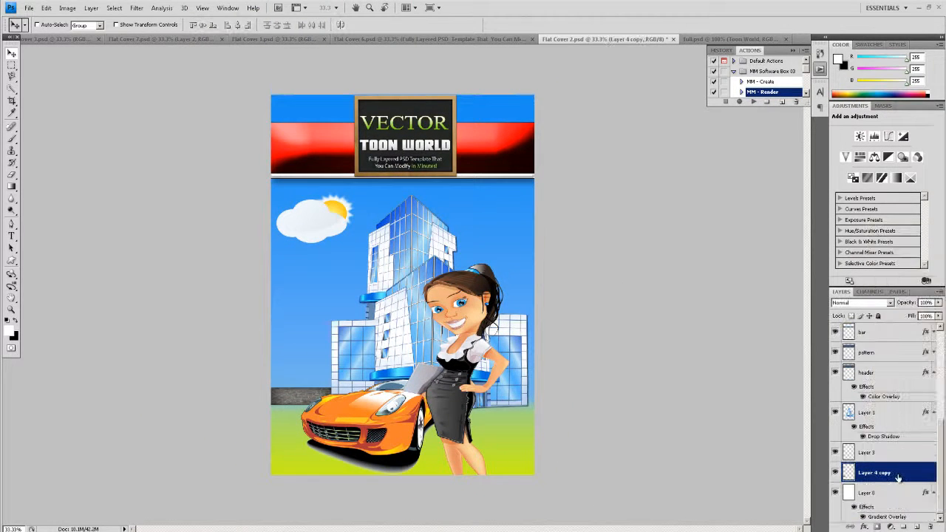
right_click(897, 478)
left_click(894, 295)
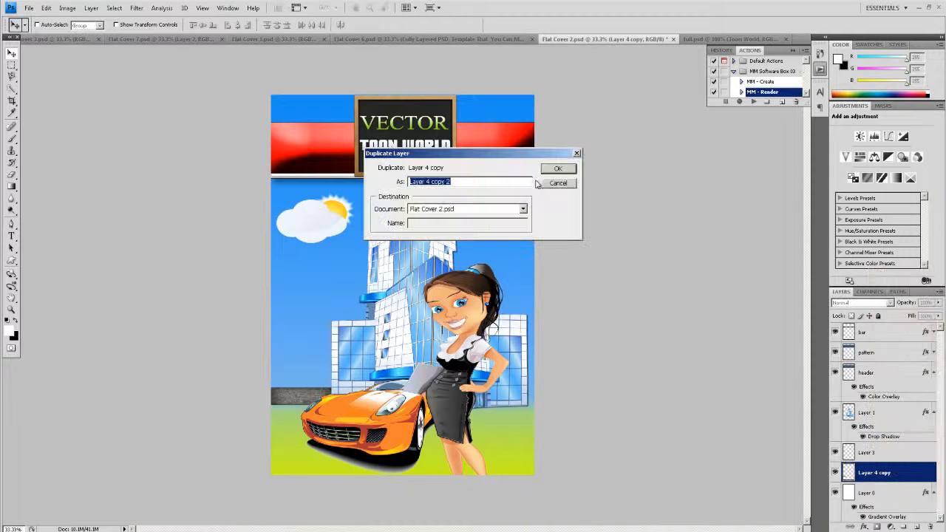
left_click(557, 169)
Place the duplicated wall strip on the horizon behind the building, running past the cover's right edge
left_click_drag(490, 396, 502, 398)
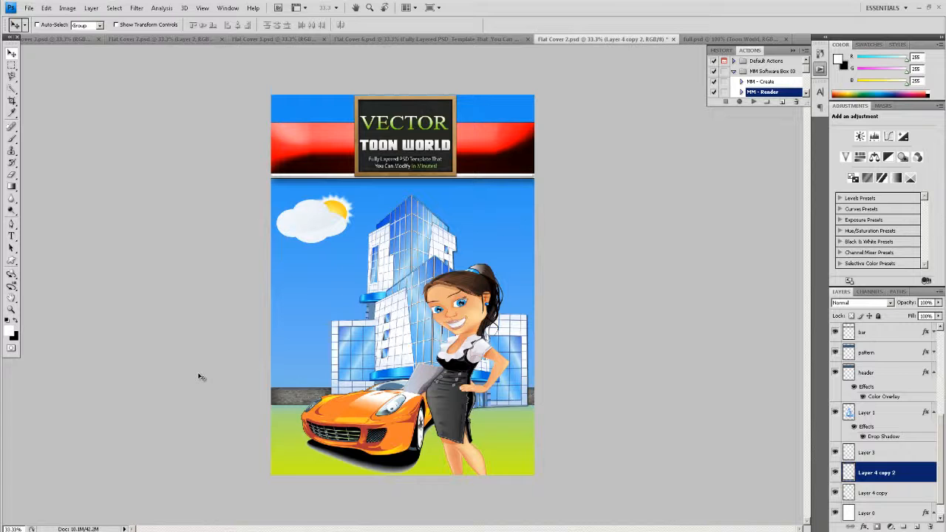
key("ctrl+t")
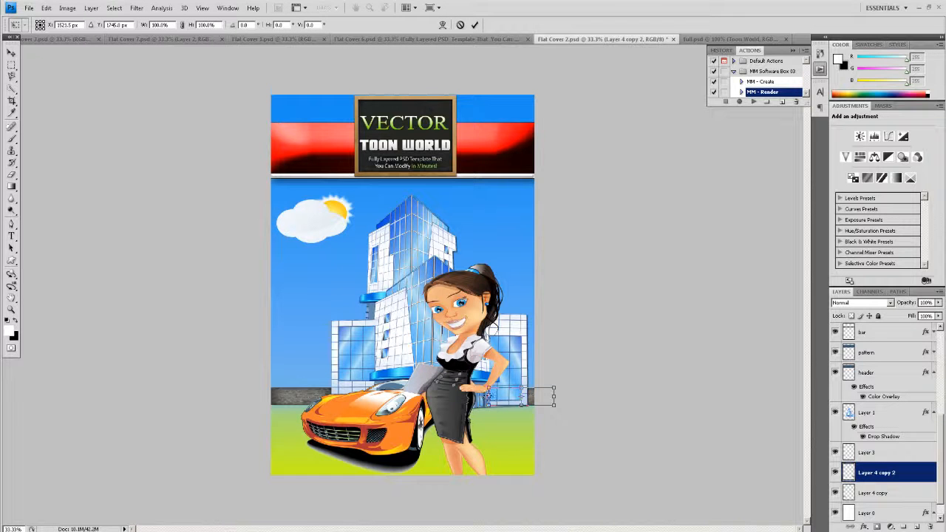
key("Return")
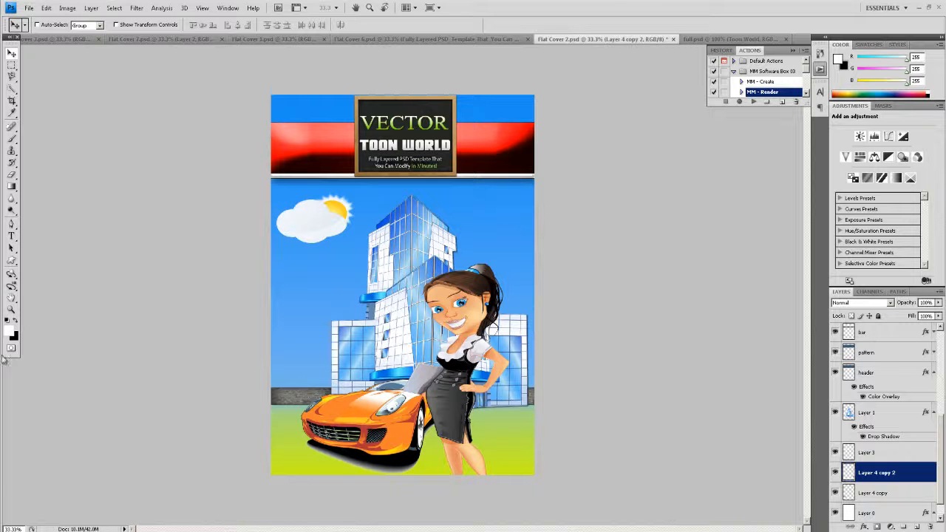
Draw a 10 px radius rounded rectangle above Layer 0, behind the car, in a grey sampled from the wall (RGB 121, 120, 115)
left_click(12, 260)
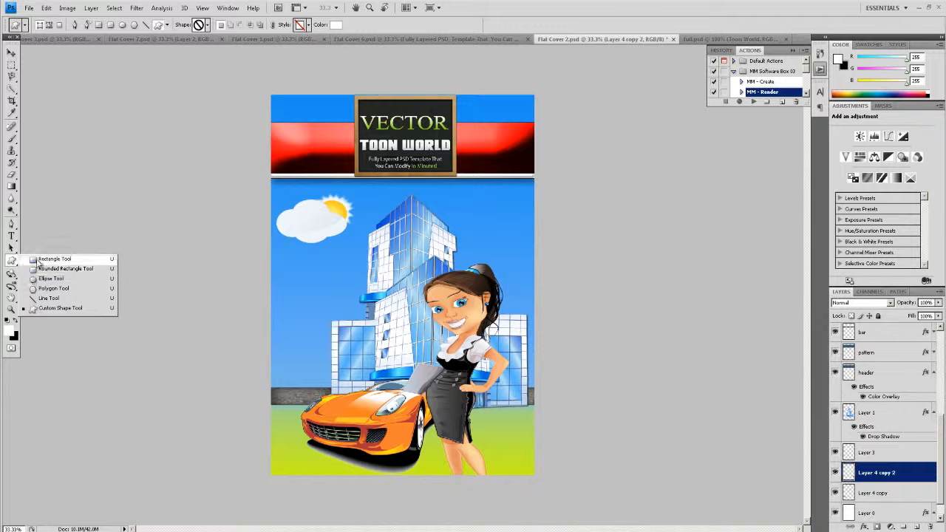
left_click(38, 269)
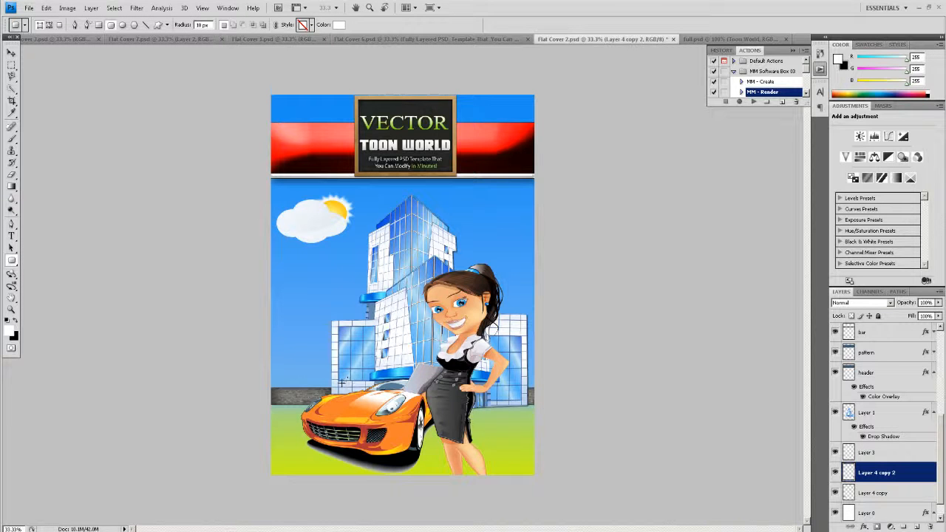
left_click(895, 514)
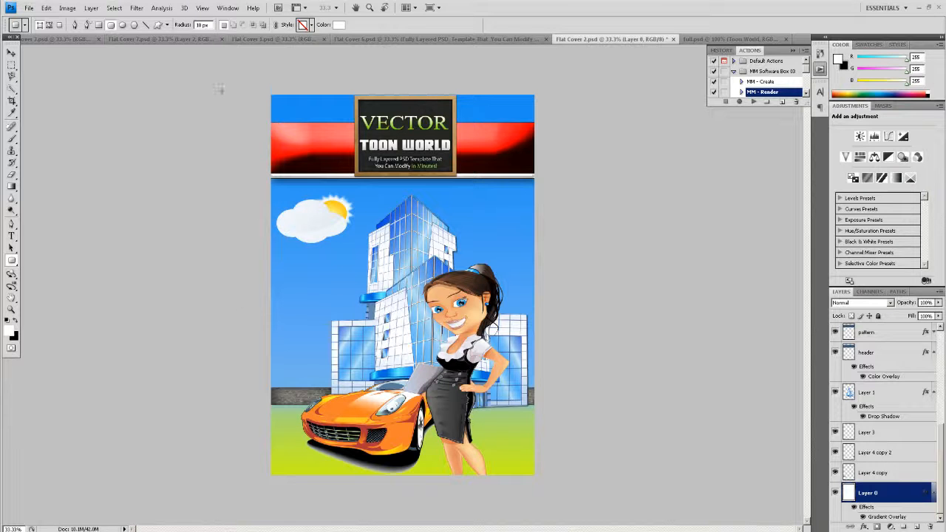
left_click(339, 24)
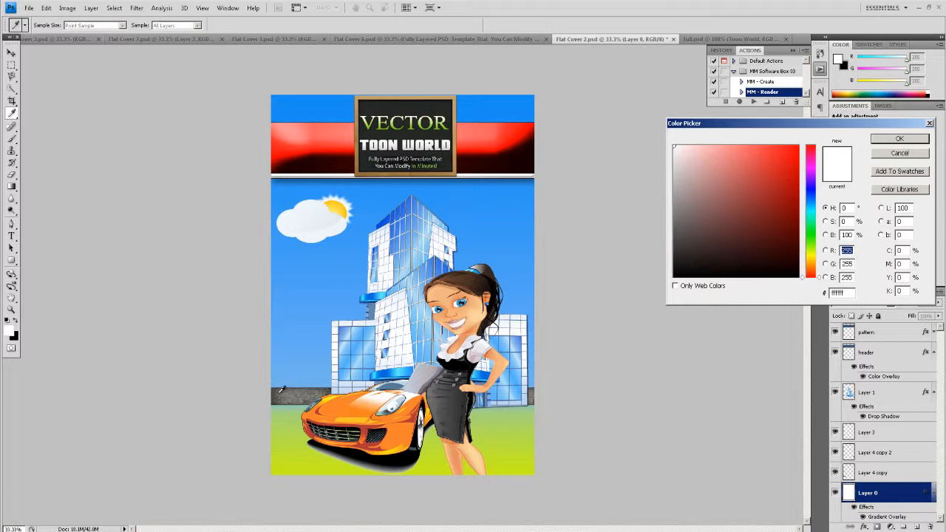
left_click(898, 139)
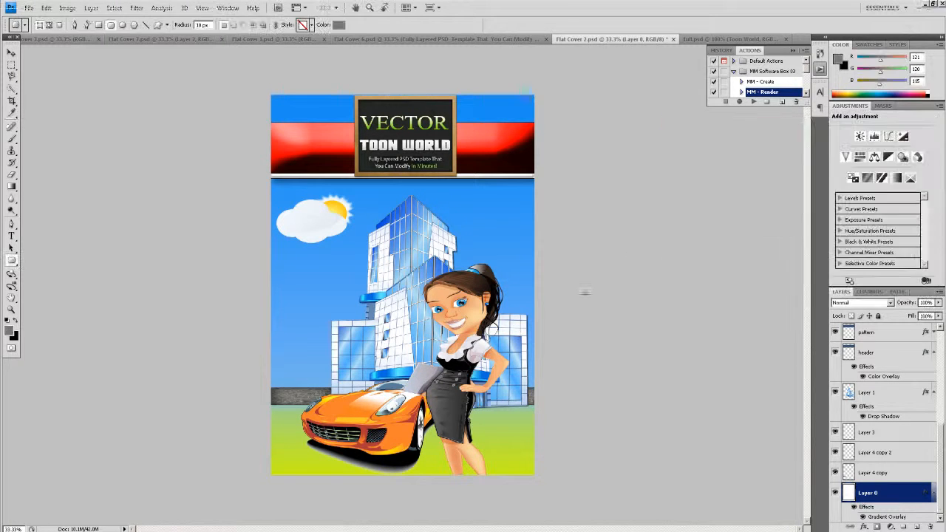
left_click_drag(342, 397, 440, 512)
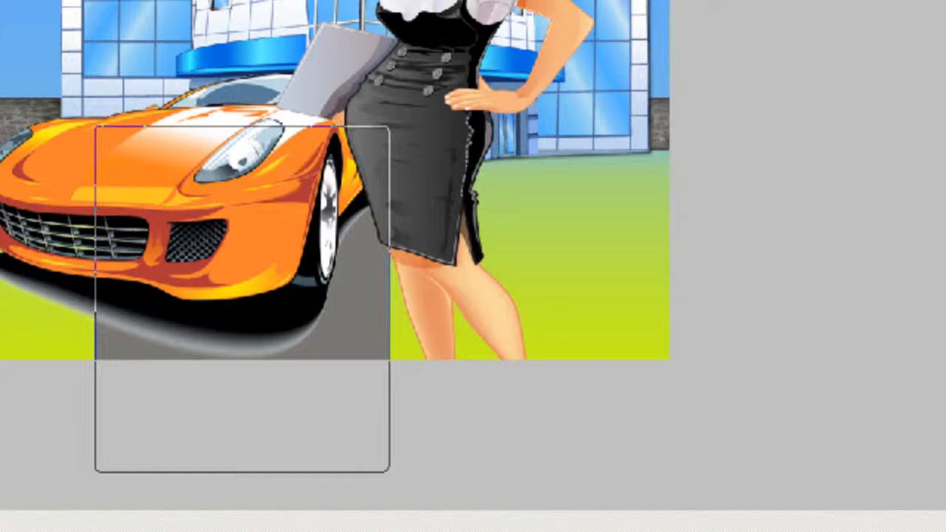
key("Return")
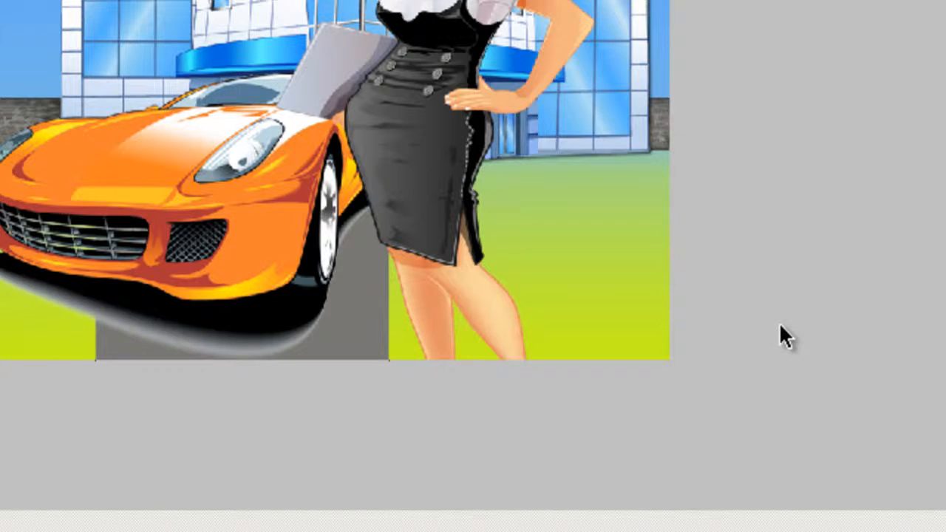
Rotate the grey rectangle clockwise by about 40°, stretch its height to about 152%, and position it as a road under the car
key("ctrl+t")
left_click_drag(418, 469, 274, 507)
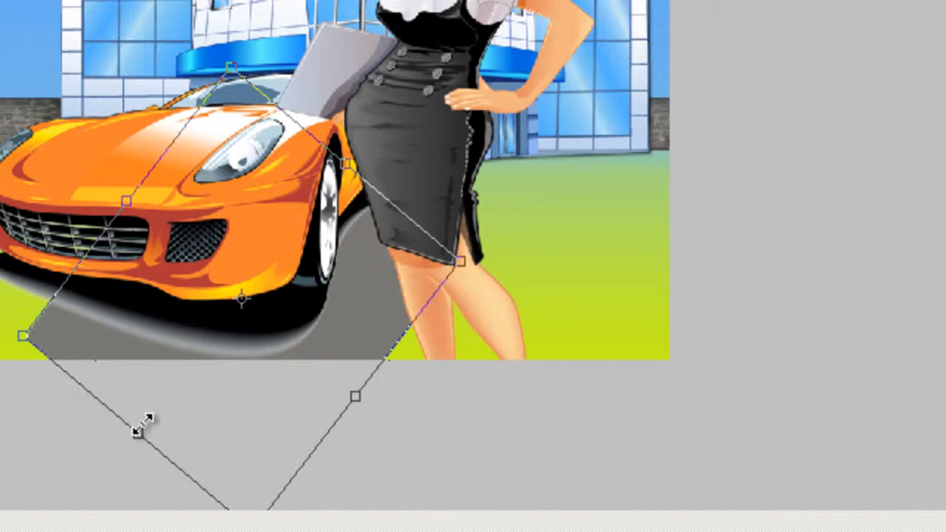
left_click_drag(142, 429, 59, 461)
left_click_drag(417, 472, 379, 442)
left_click_drag(328, 352, 275, 279)
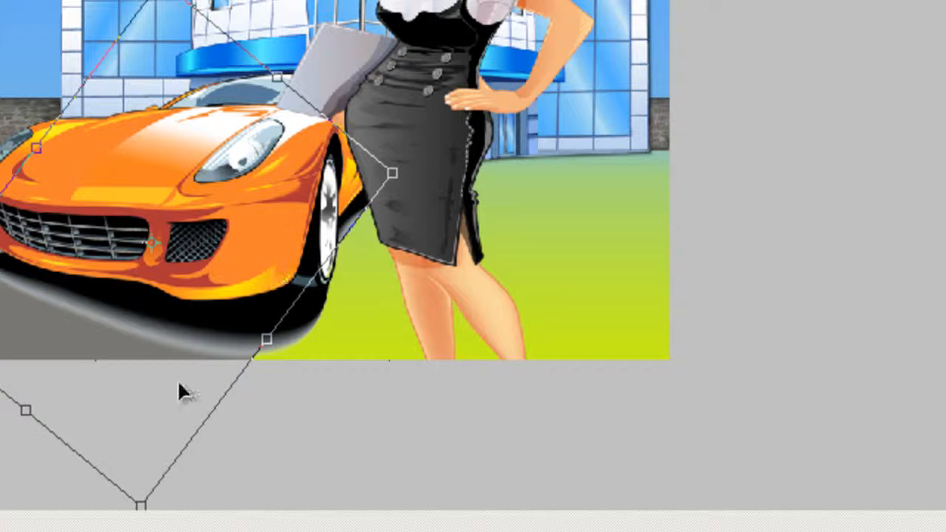
left_click_drag(26, 410, 0, 489)
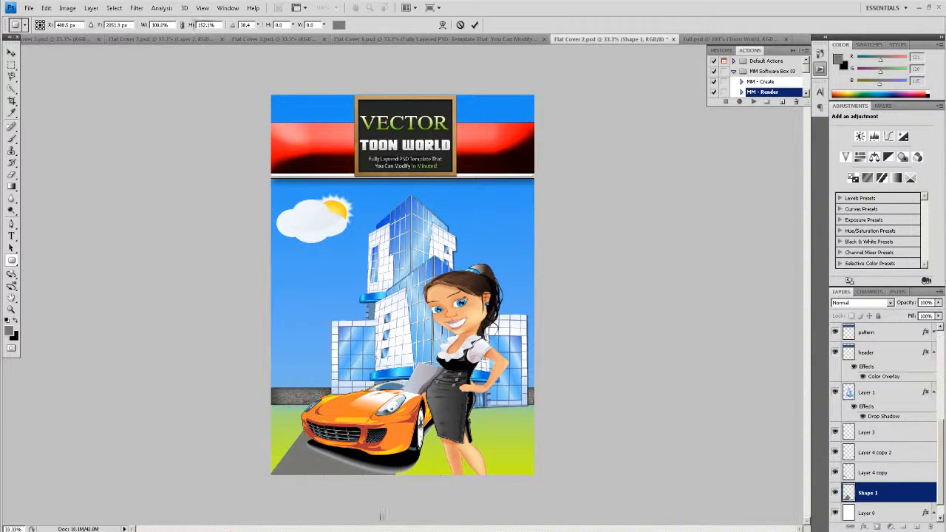
key("Return")
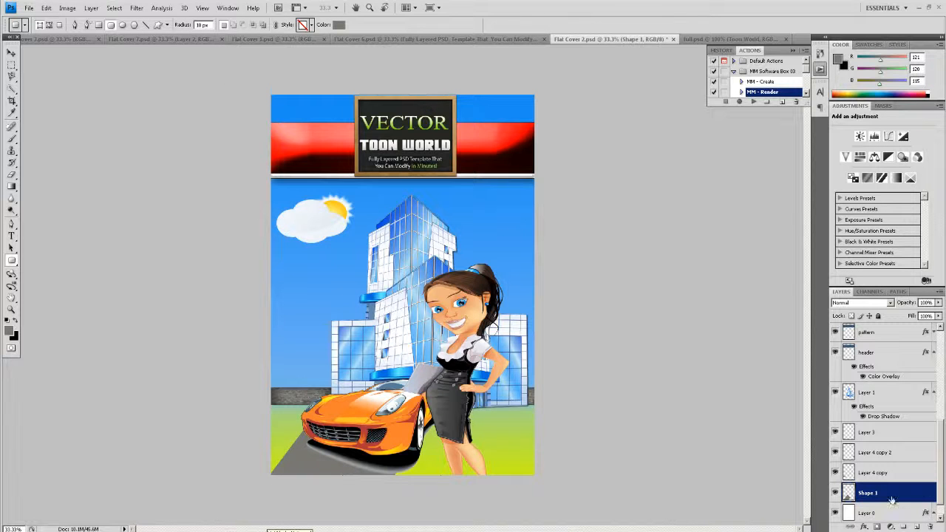
Warp the grey road on Shape 1, stretching its far end behind the woman towards the cover's right edge and bending its left side
left_click(11, 53)
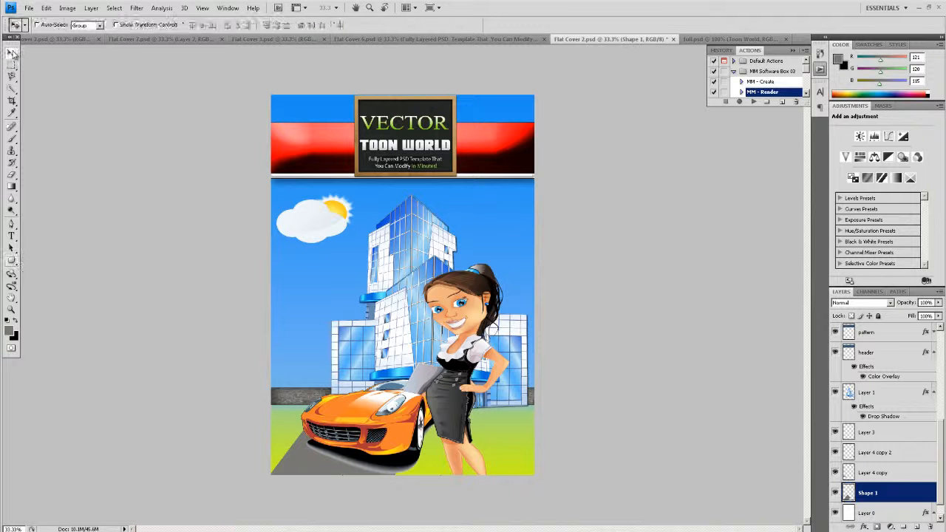
left_click(11, 260)
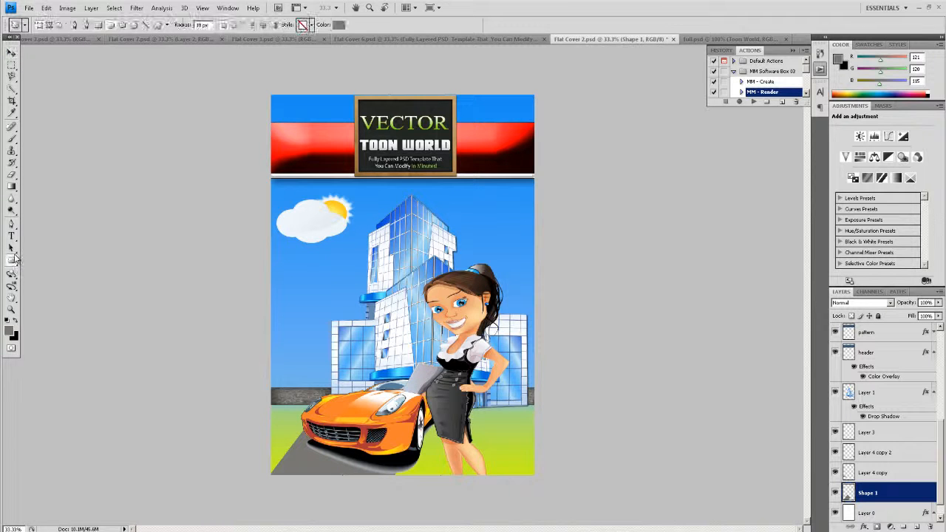
key("ctrl+t")
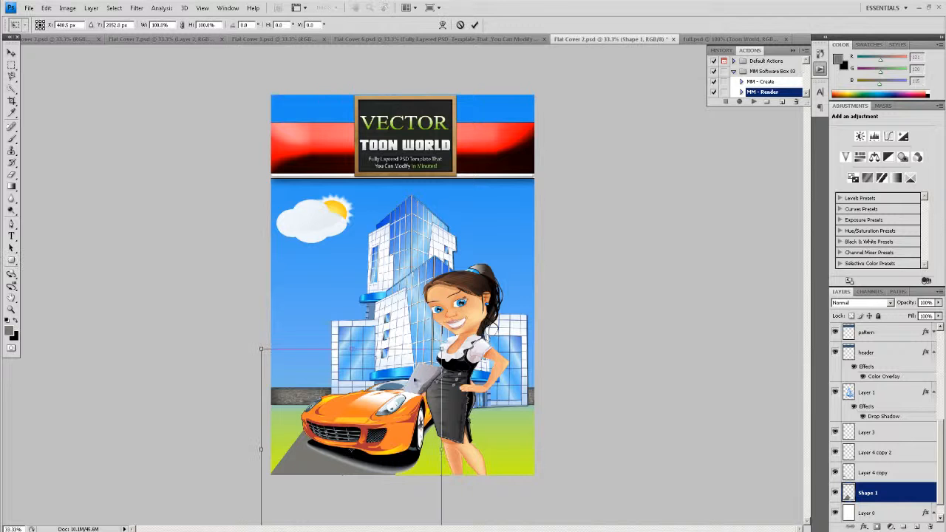
left_click(442, 25)
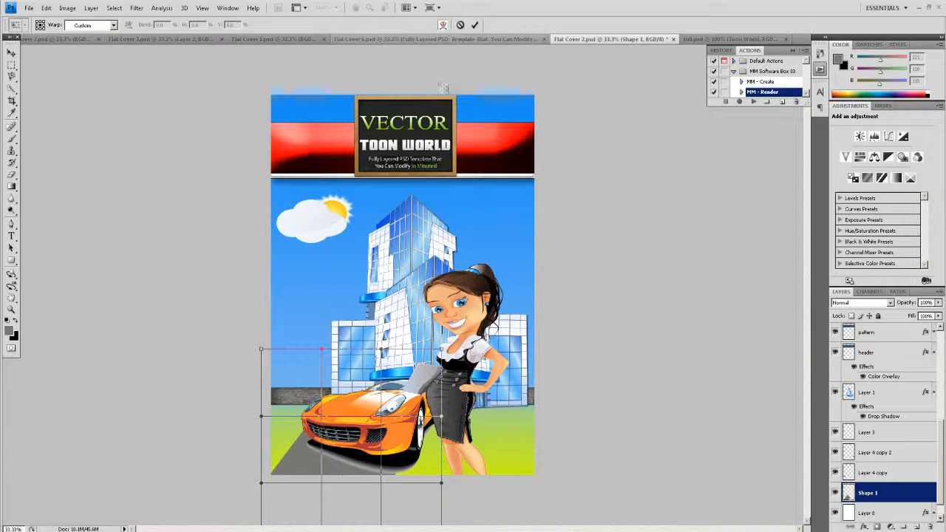
left_click_drag(441, 349, 541, 385)
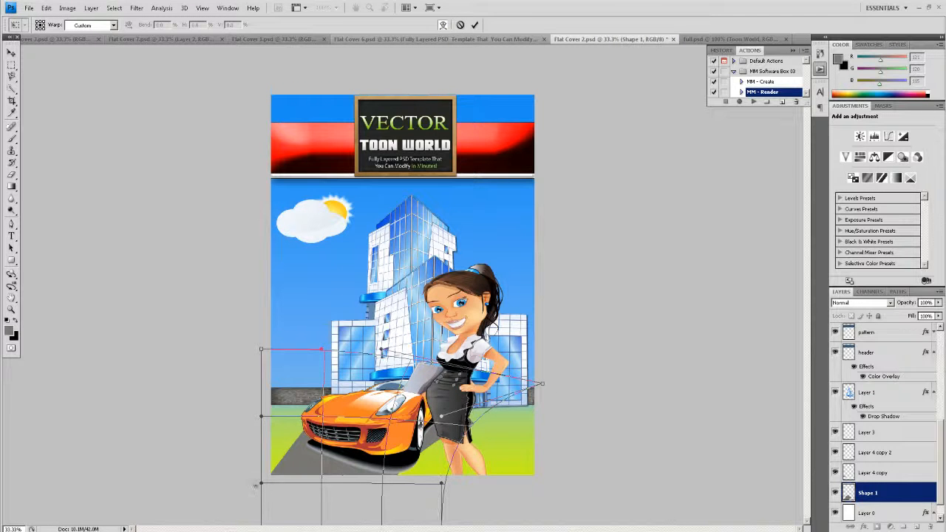
left_click_drag(263, 350, 320, 350)
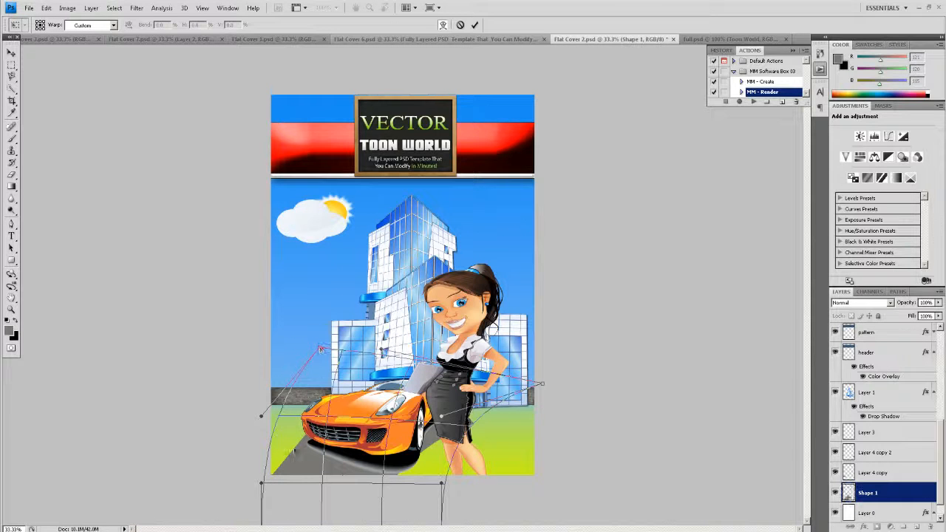
left_click_drag(261, 484, 160, 424)
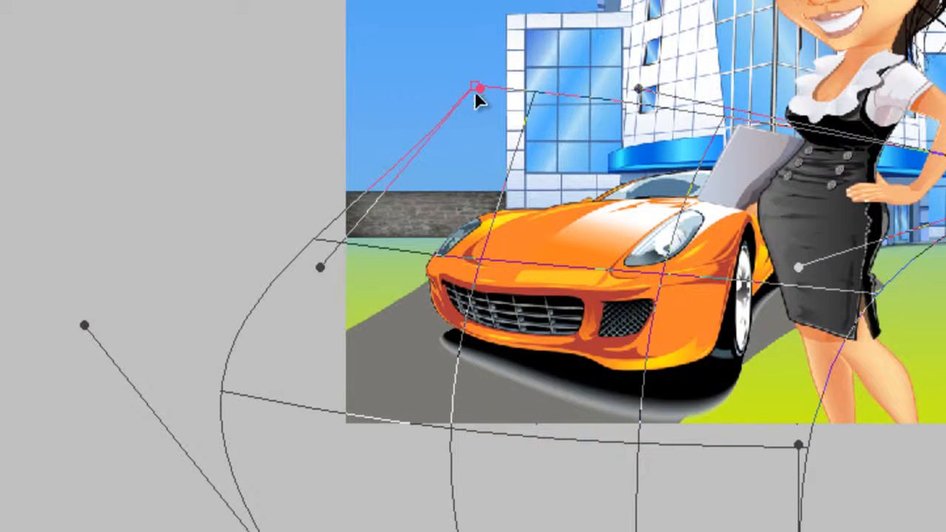
left_click_drag(475, 91, 663, 120)
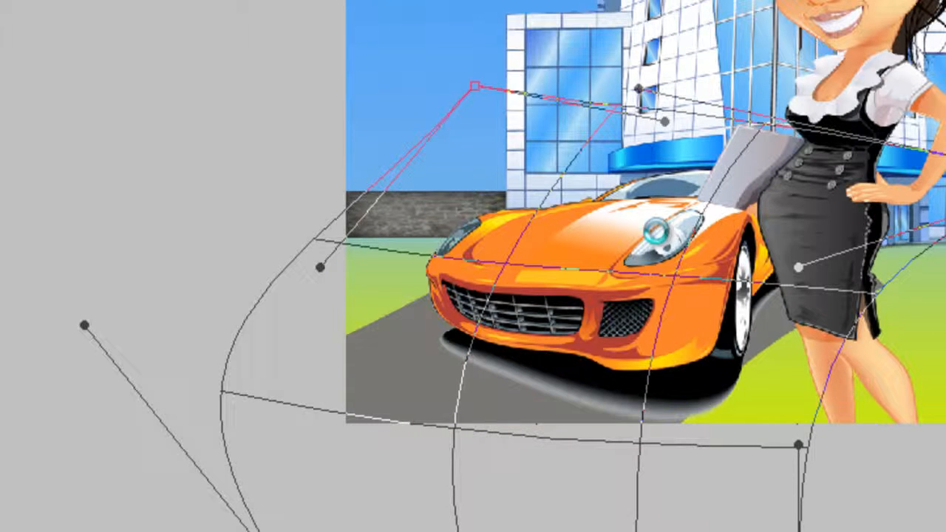
key("Return")
Warp the road again, extending its near end past the cover's left edge and tapering its far end towards the horizon on the right
key("ctrl+t")
left_click_drag(412, 358, 559, 355)
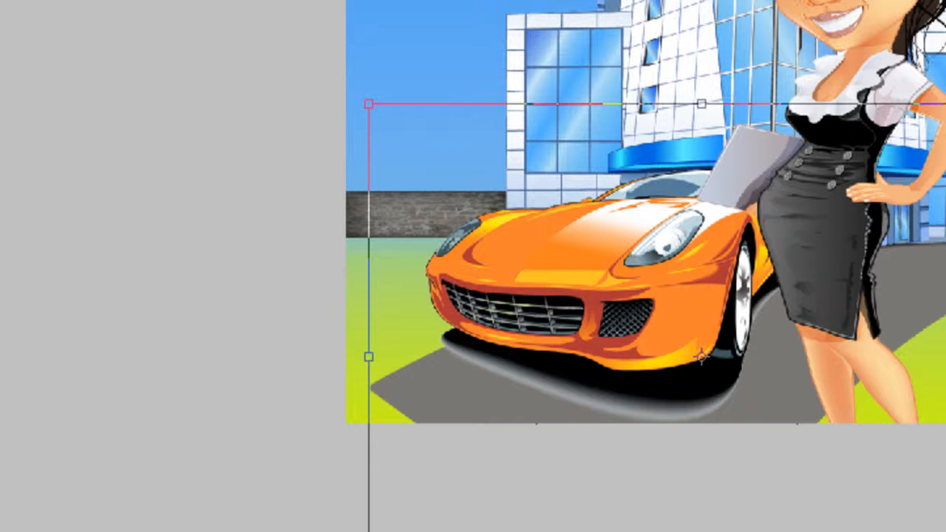
left_click_drag(368, 273, 6, 301)
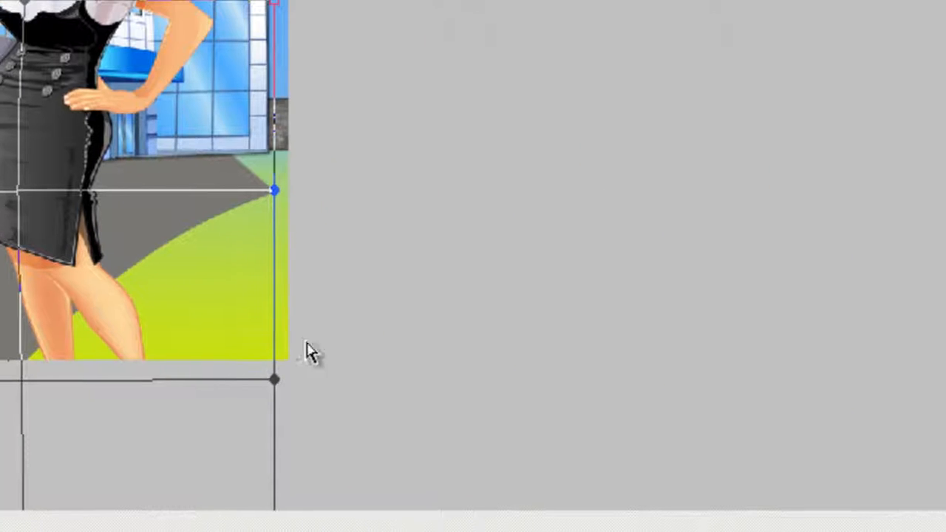
left_click_drag(266, 378, 94, 194)
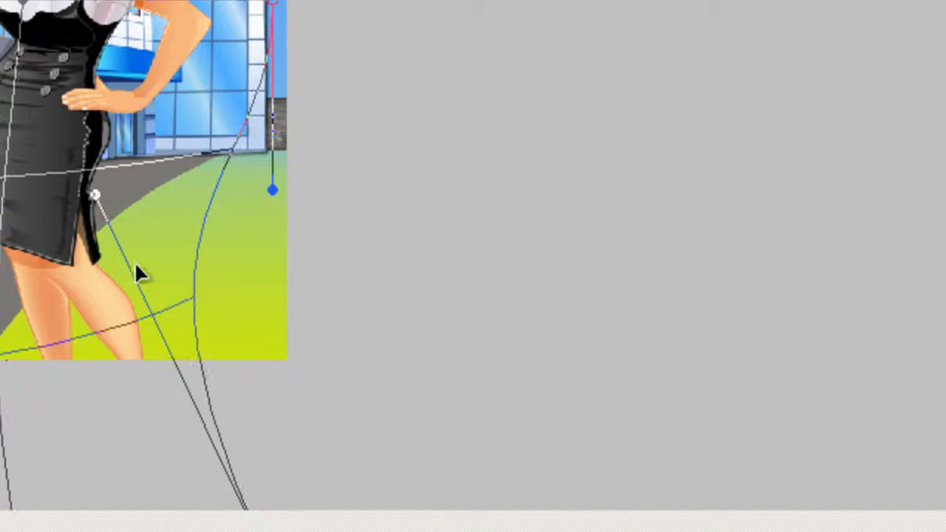
key("Return")
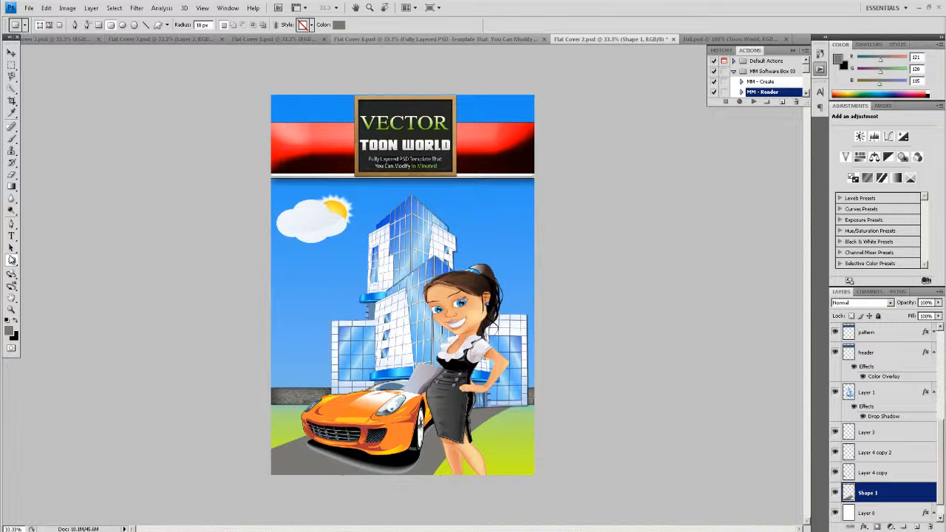
Draw a grey rounded rectangle beside the building, move its Shape 2 layer above header, and rasterize it
mouse_move(309, 257)
left_mouse_down()
mouse_move(392, 343)
mouse_move(368, 339)
left_mouse_up()
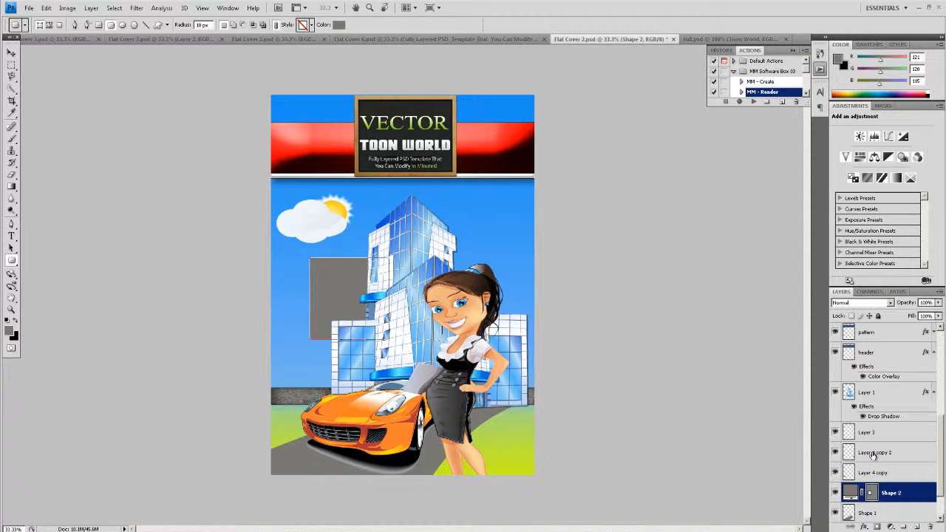
left_click_drag(903, 492, 871, 347)
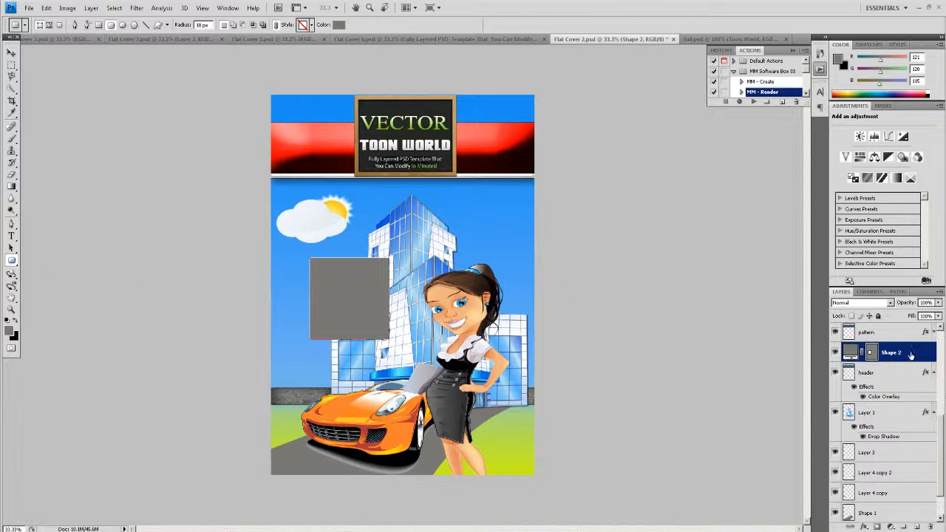
right_click(912, 356)
left_click(887, 220)
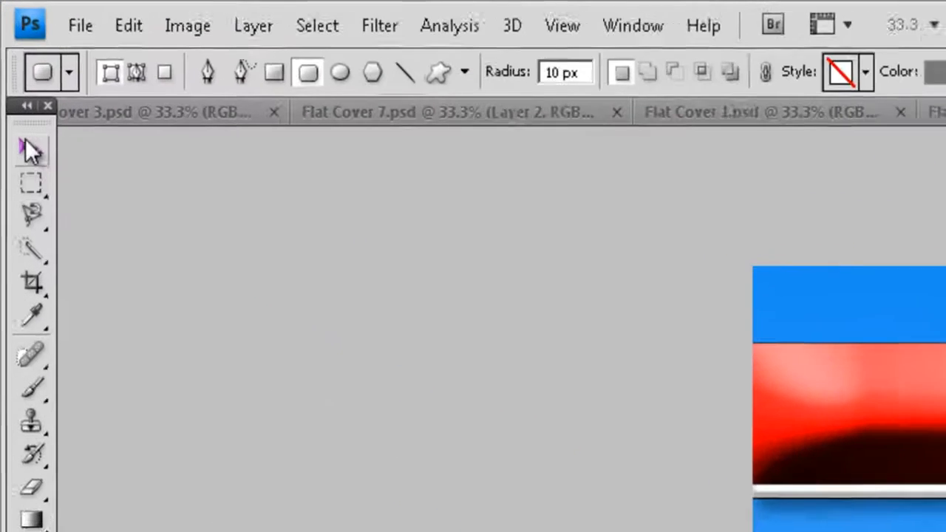
Warp the grey Shape 2 square into a curved, three-pointed form by pulling its corners and edges
left_click(11, 52)
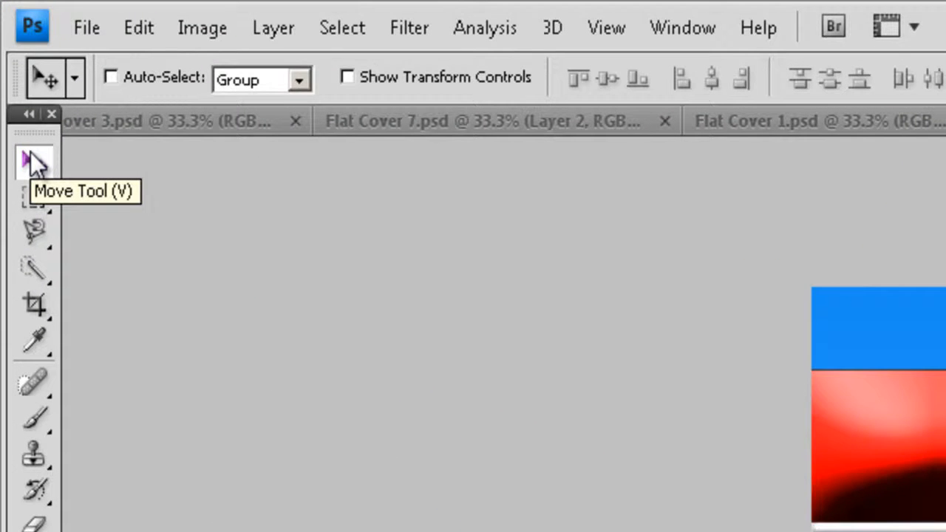
key("ctrl+t")
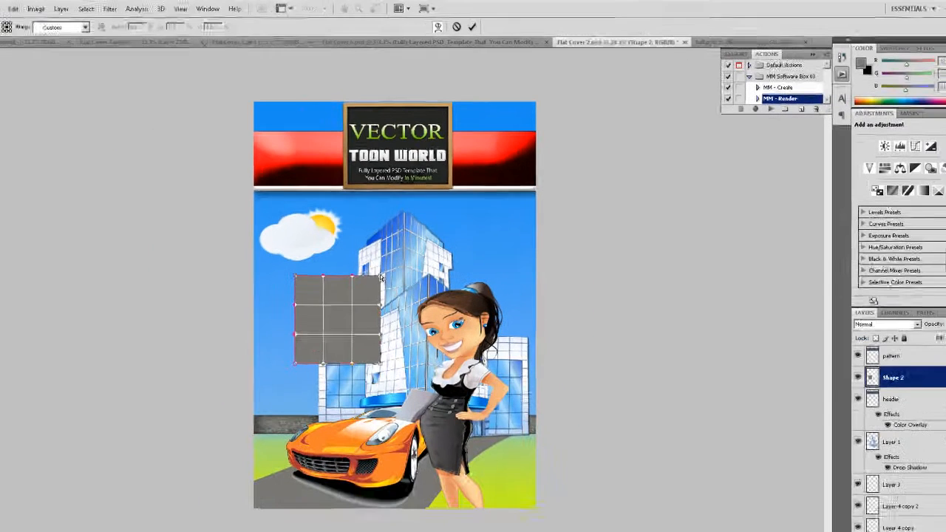
left_click_drag(389, 257, 436, 252)
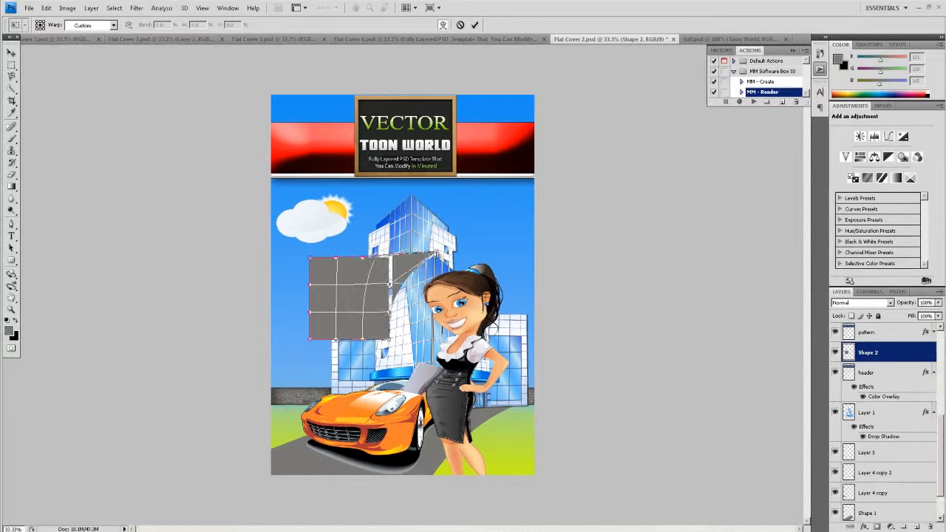
left_click_drag(362, 257, 332, 225)
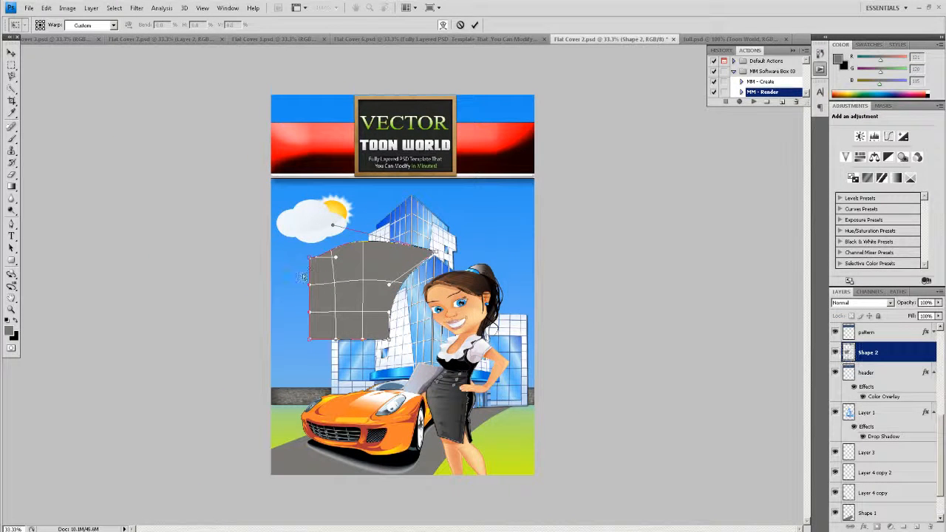
left_click_drag(311, 289, 341, 292)
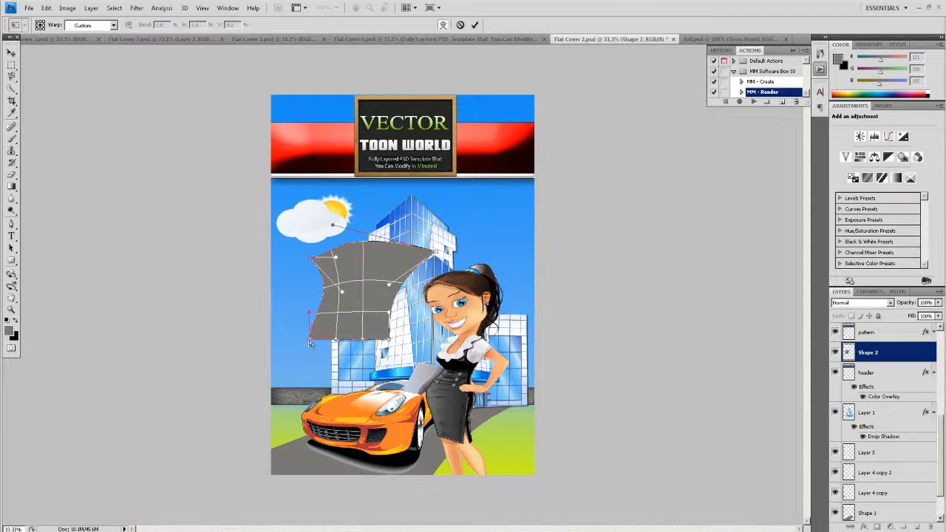
left_click_drag(340, 340, 373, 189)
key("Return")
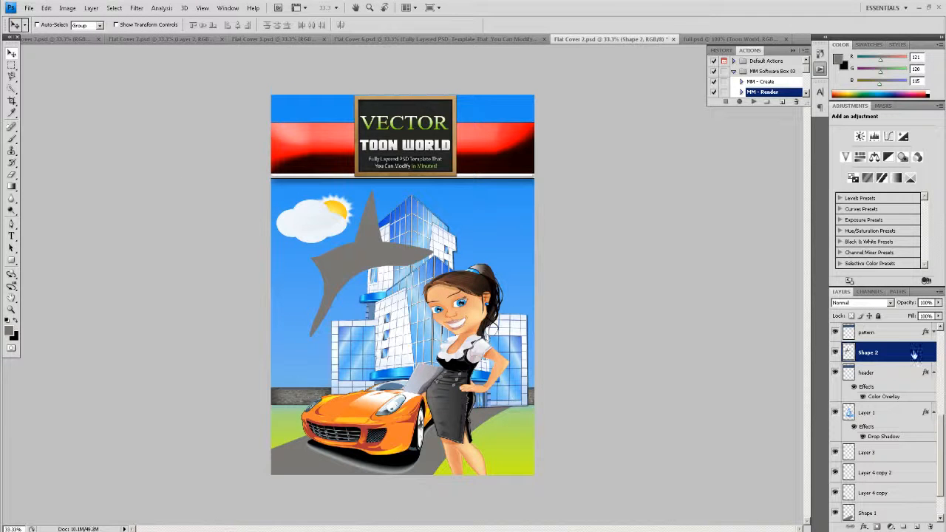
Preview Drop Shadow and Inner Shadow on the Shape 2 layer without applying them, and delete the layer
double_click(913, 353)
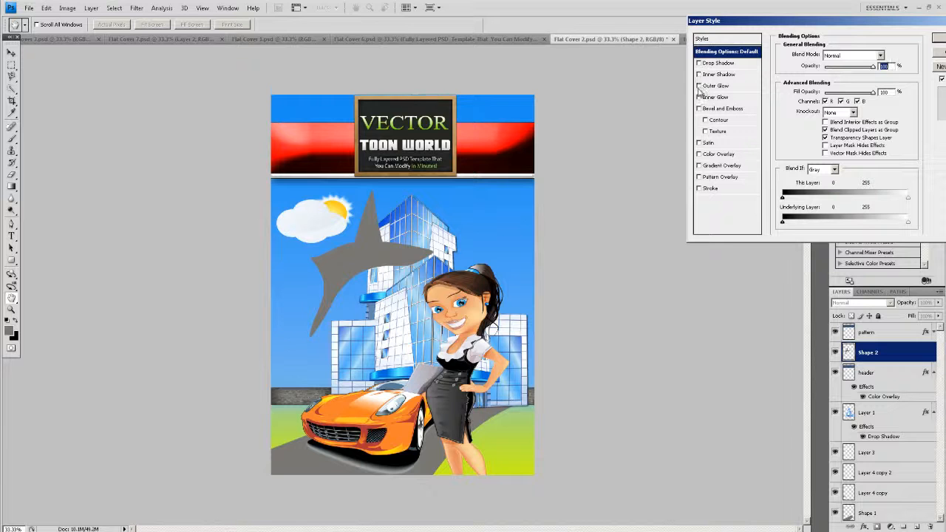
left_click(699, 64)
left_click(698, 75)
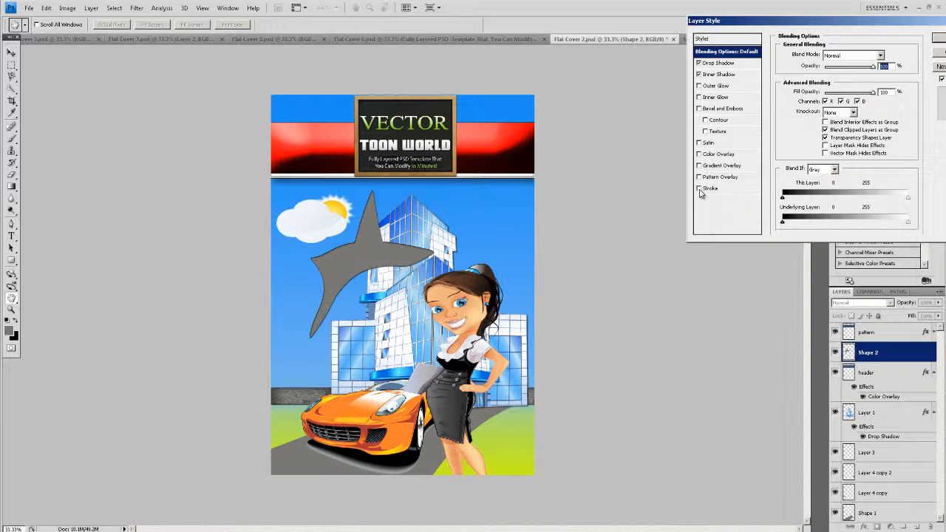
left_click(940, 51)
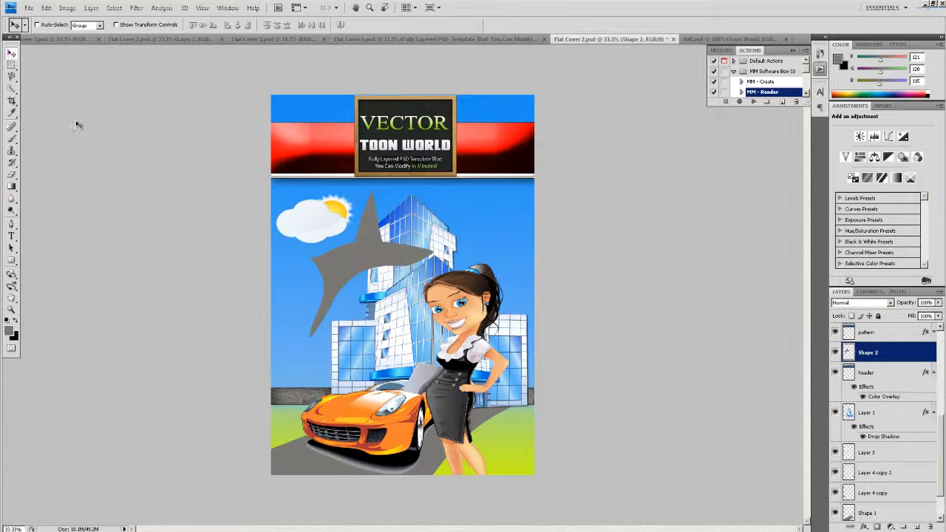
left_click_drag(866, 352, 930, 526)
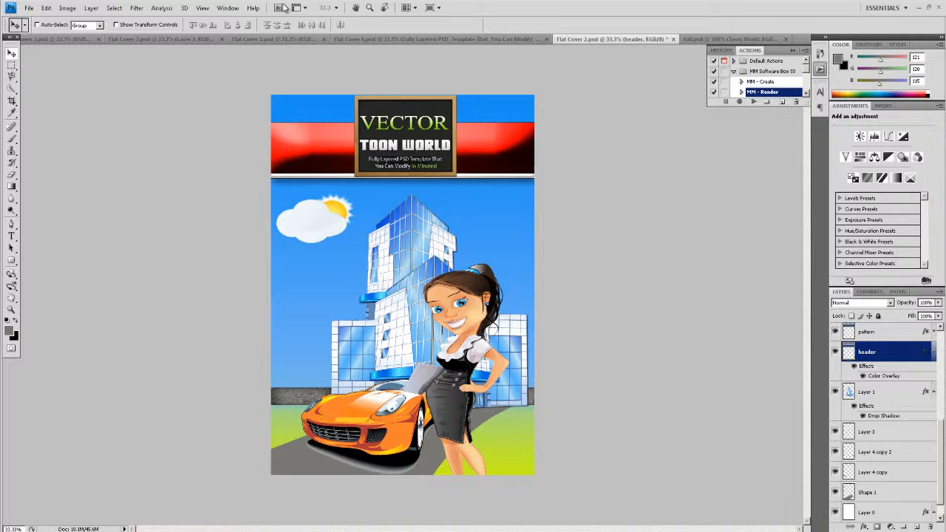
Switch to Flat Cover 6.psd and hide the Shape 1 layer that forms the tablet's white screen
left_click(359, 38)
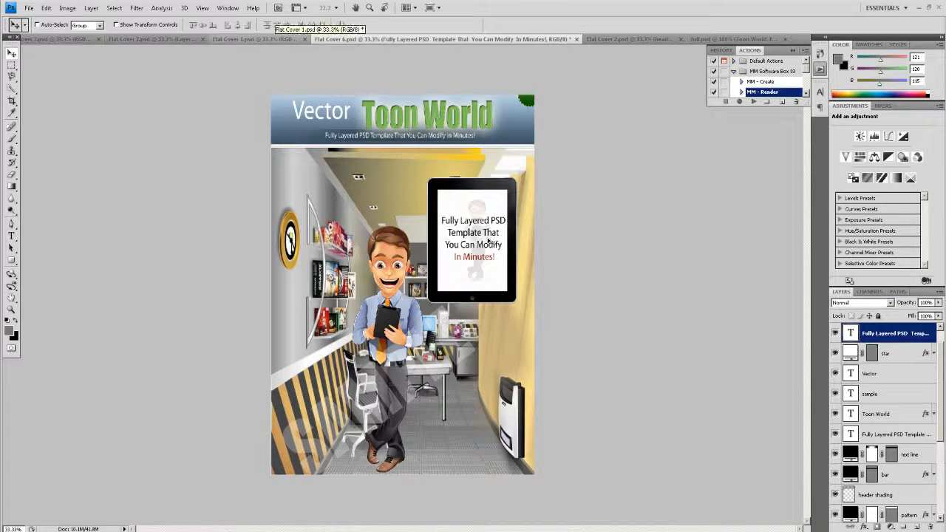
scroll(879, 399, "down", 3)
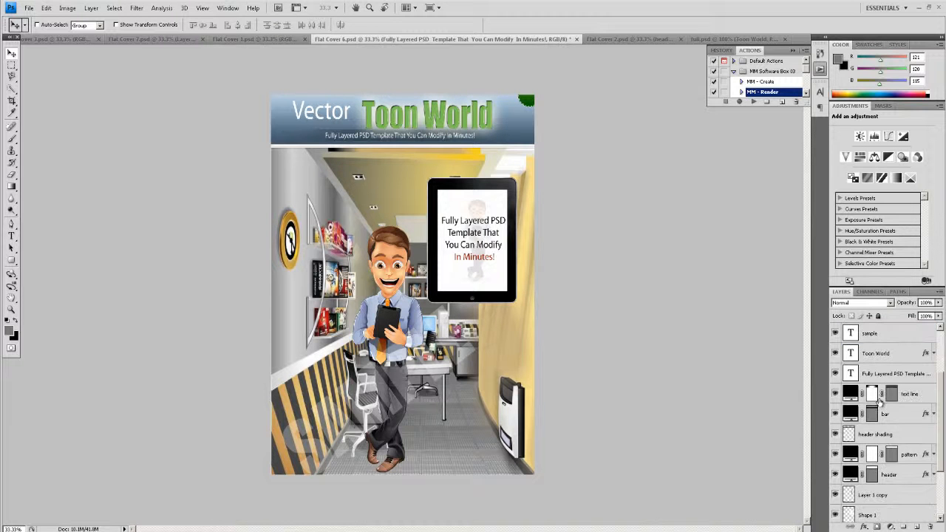
scroll(883, 399, "down", 1)
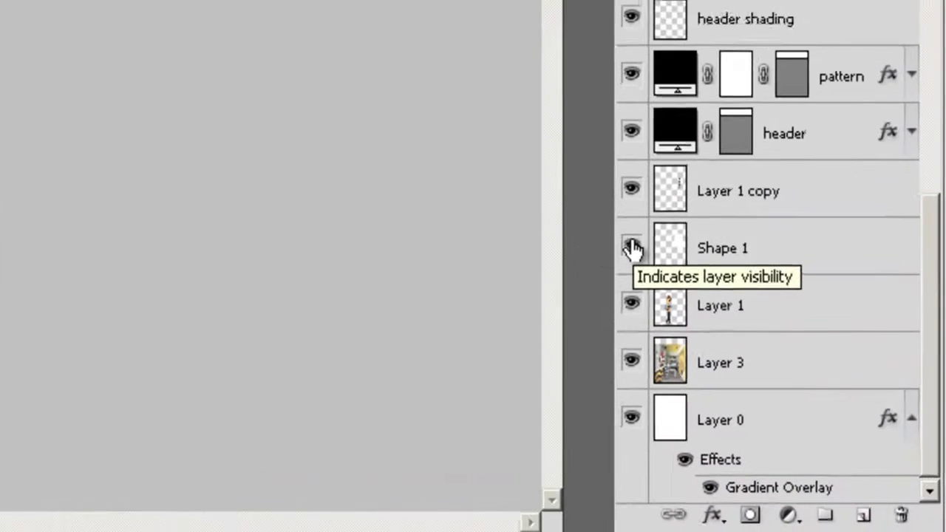
left_click(835, 432)
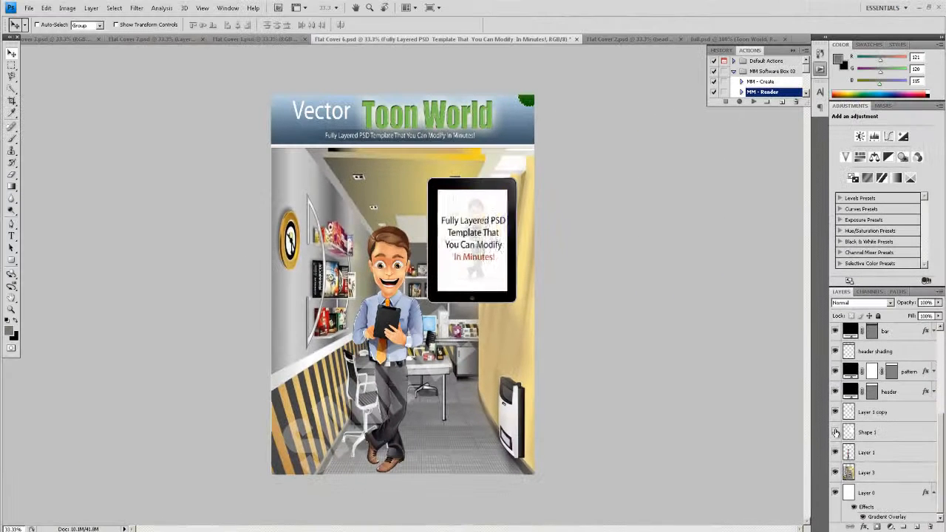
left_click(613, 232)
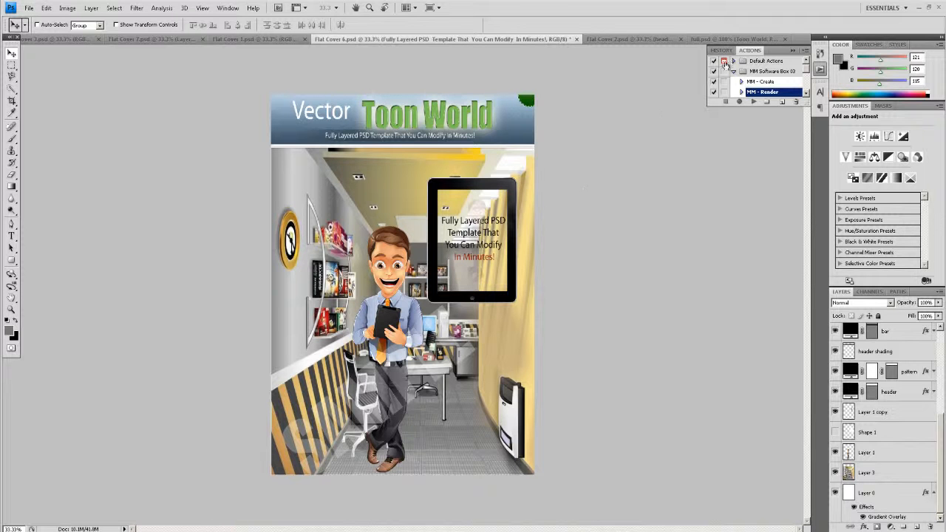
Tile the six open documents in a six-up layout, activate full.psd, and look through its layers
left_click(409, 7)
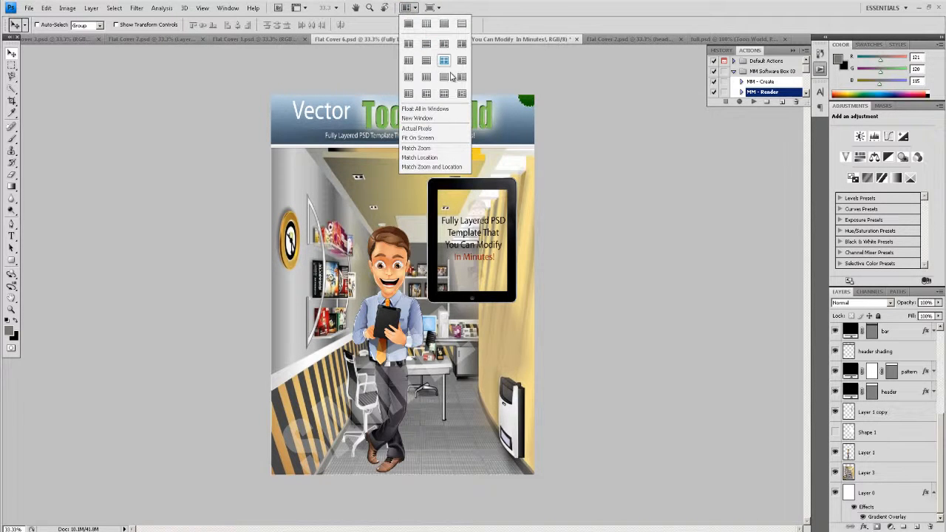
left_click(461, 93)
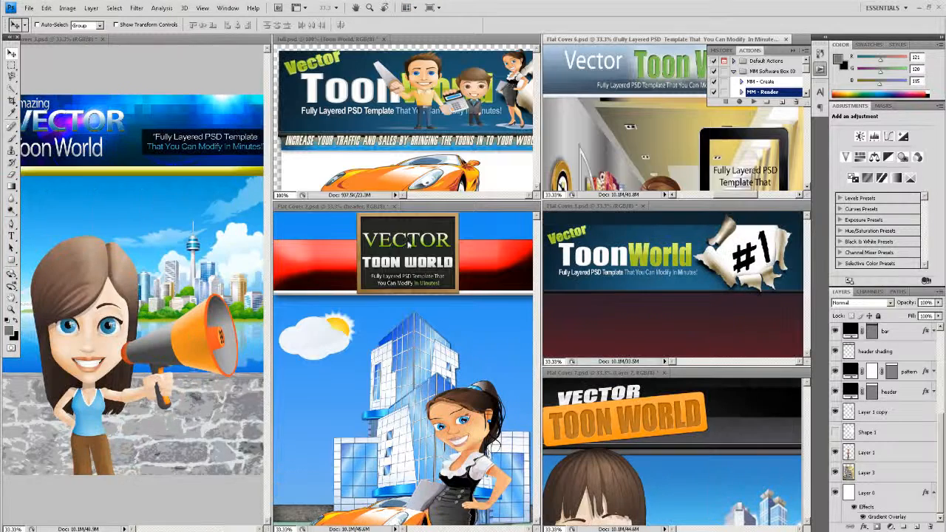
left_click(468, 116)
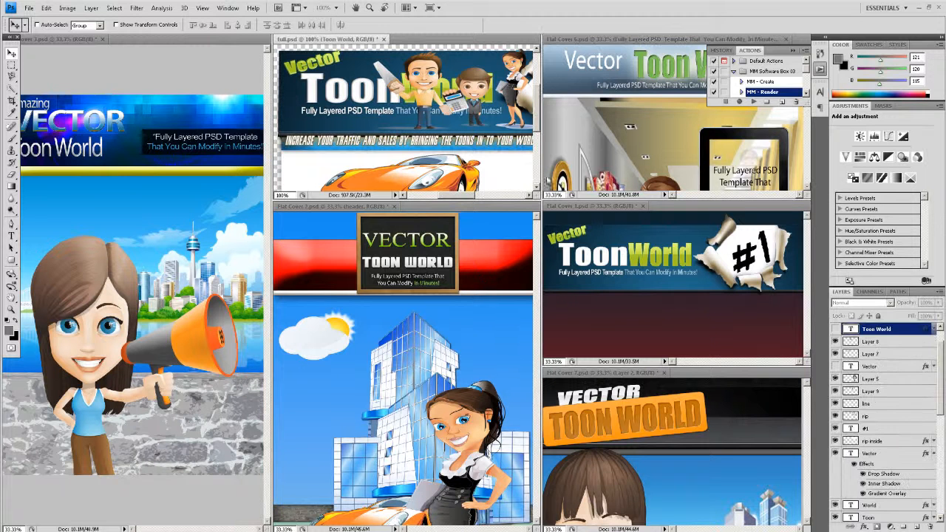
scroll(892, 444, "down", 5)
scroll(892, 443, "up", 5)
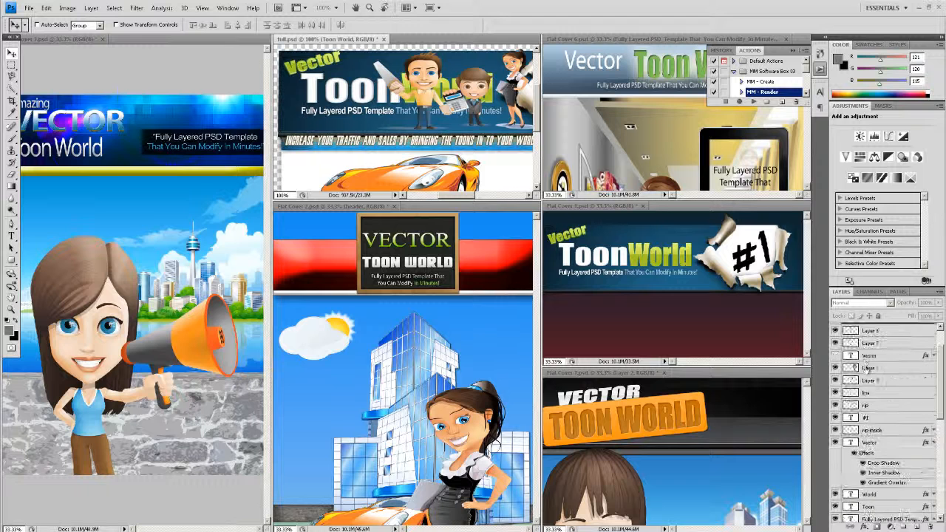
scroll(868, 378, "up", 2)
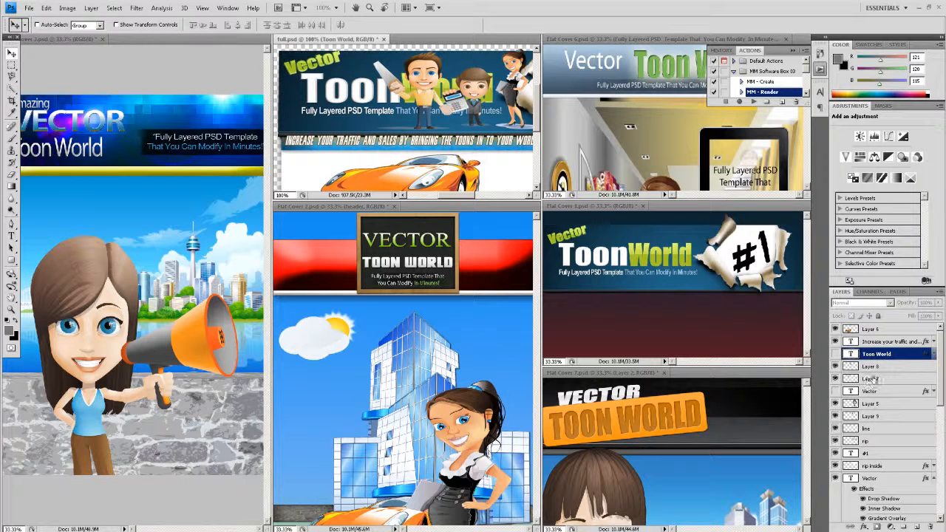
Copy the saw-holding man on Layer 7 of full.psd into Flat Cover 6.psd and consolidate the tiled documents into one view
left_click(871, 378)
left_click(835, 379)
left_click(834, 379)
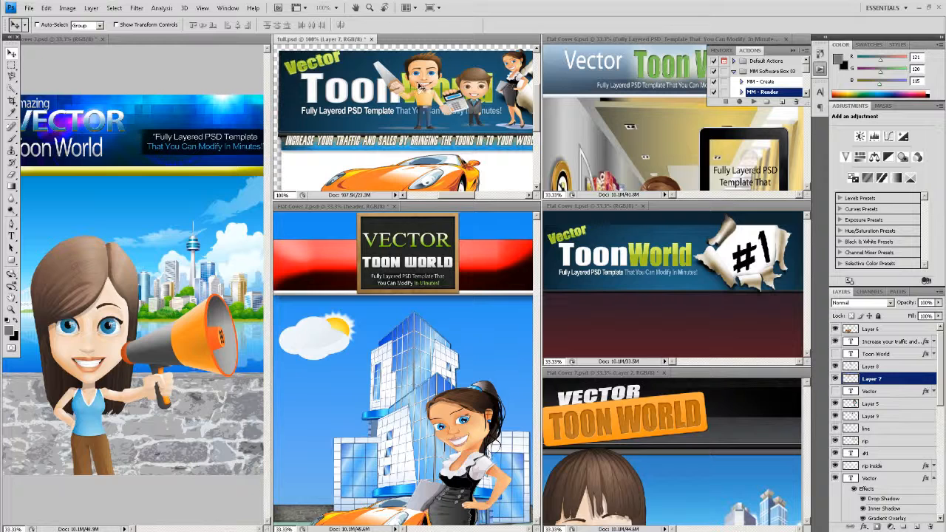
left_click_drag(421, 86, 644, 152)
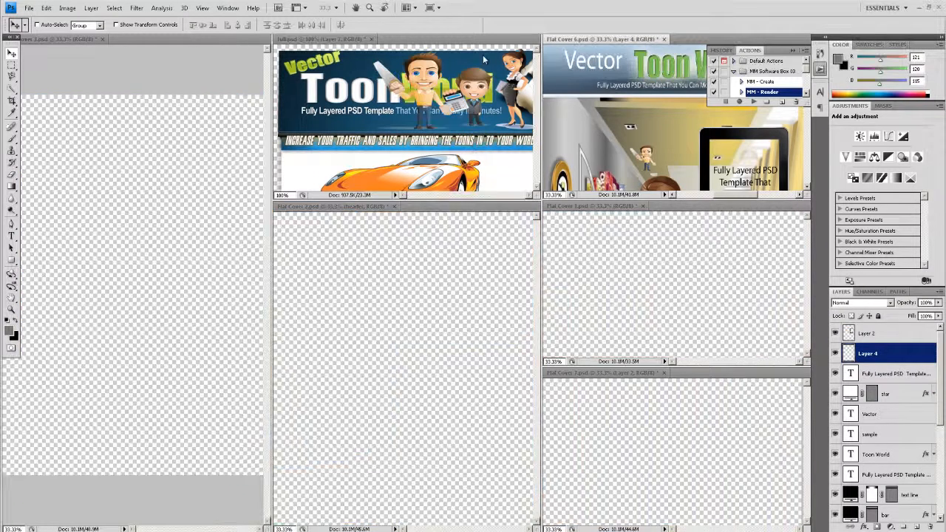
left_click(407, 7)
left_click(409, 24)
left_click(399, 38)
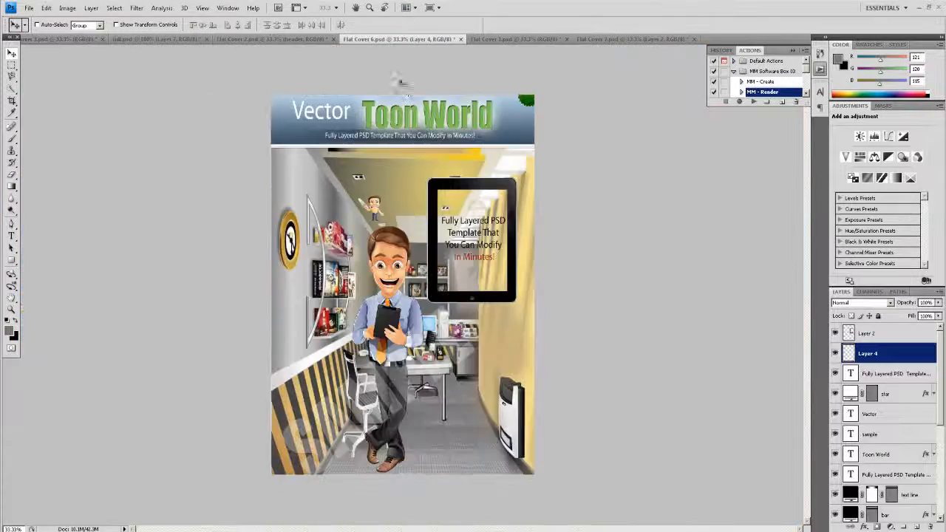
Position and enlarge the saw-holding man on the tablet screen, then place Layer 4 below the tablet's text layer and hide that text
left_click_drag(374, 216, 498, 275)
key("ctrl+t")
key("Return")
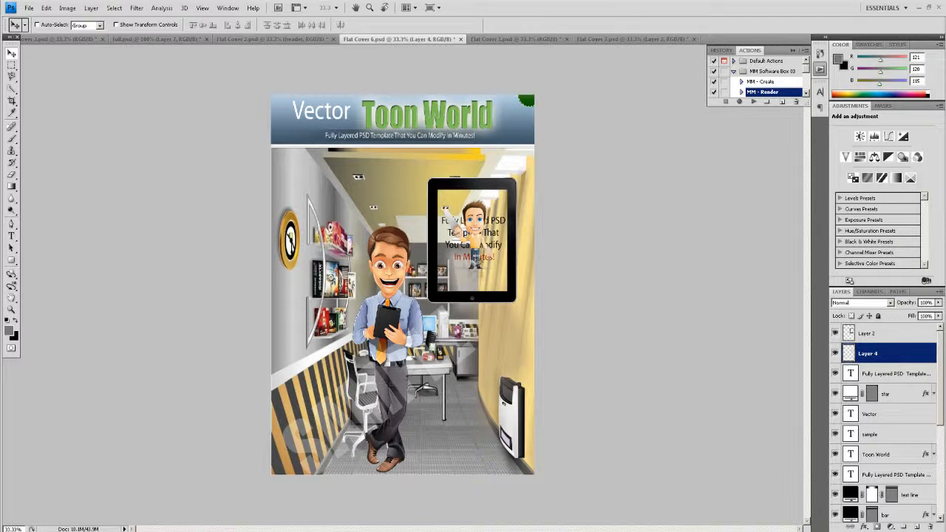
left_click_drag(893, 355, 891, 395)
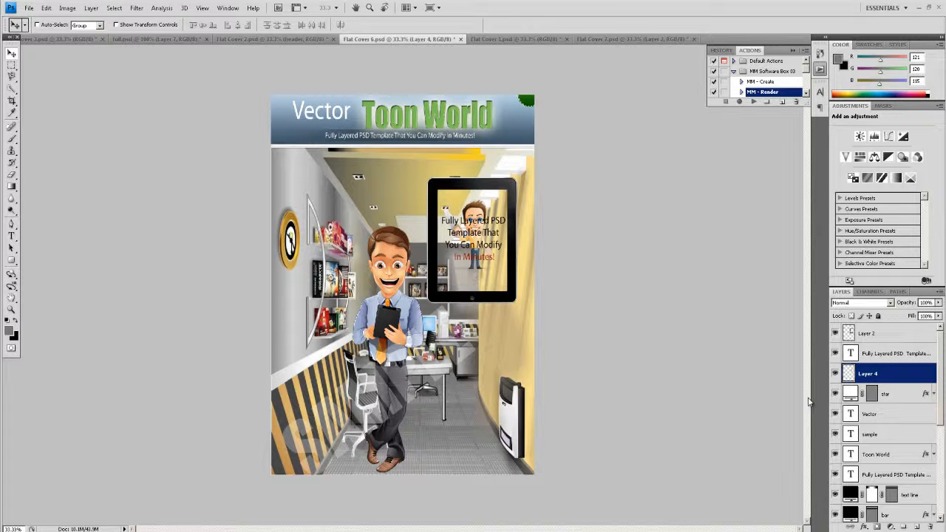
left_click(835, 353)
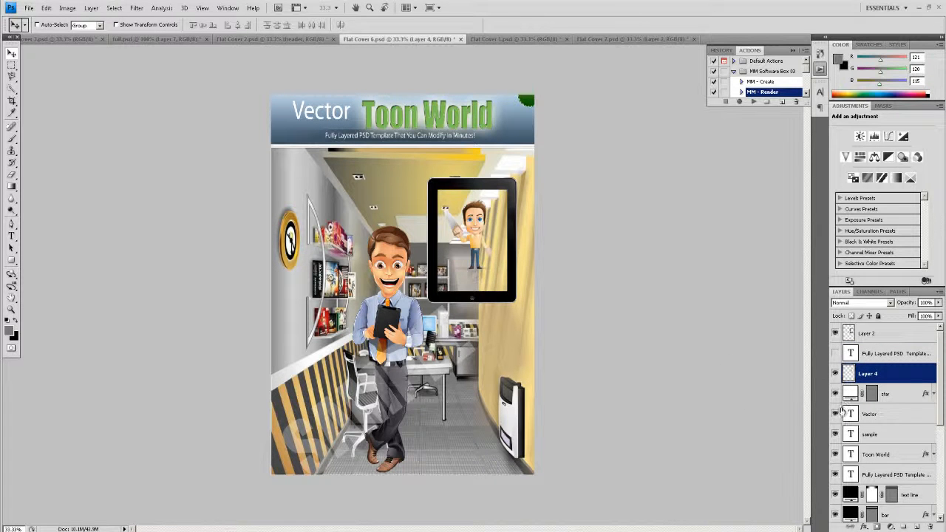
Show the tablet's white Shape 1 screen again and hide Layer 1 copy
scroll(841, 429, "down", 5)
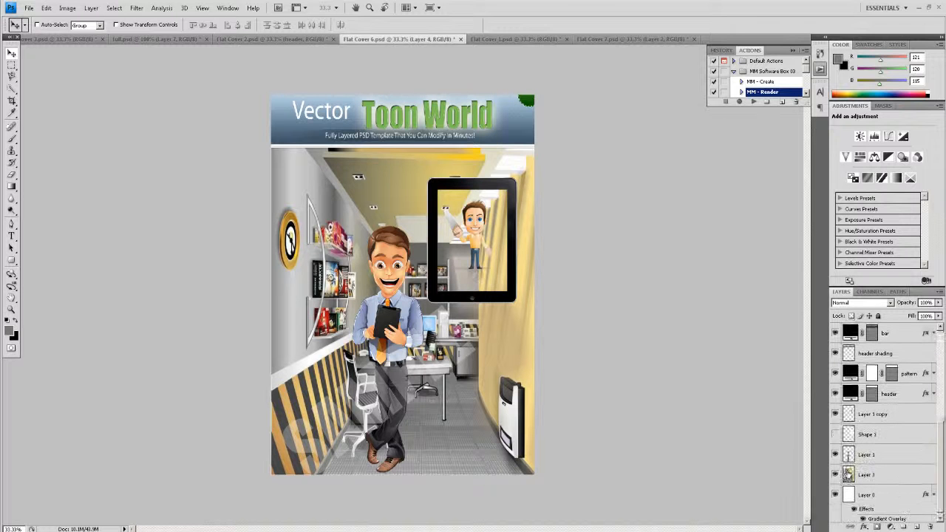
left_click(834, 432)
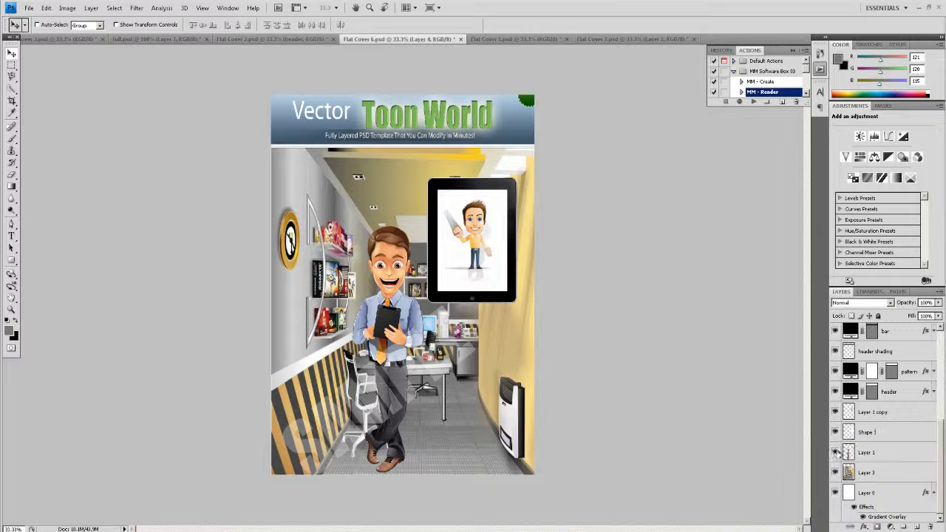
left_click(836, 452)
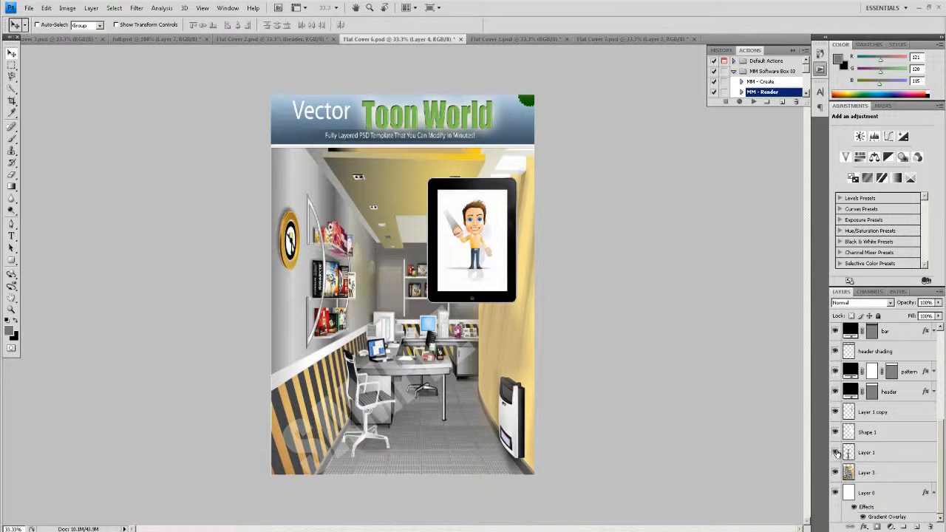
left_click(835, 452)
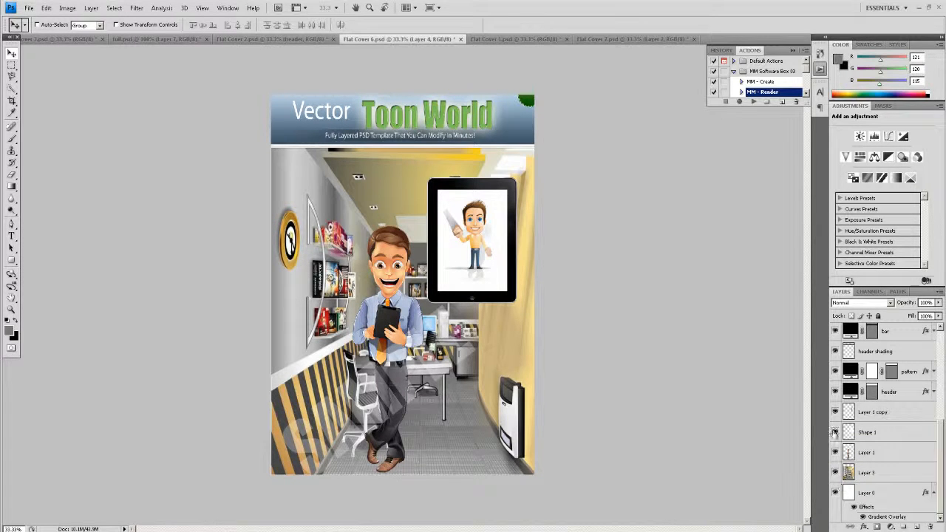
left_click(836, 412)
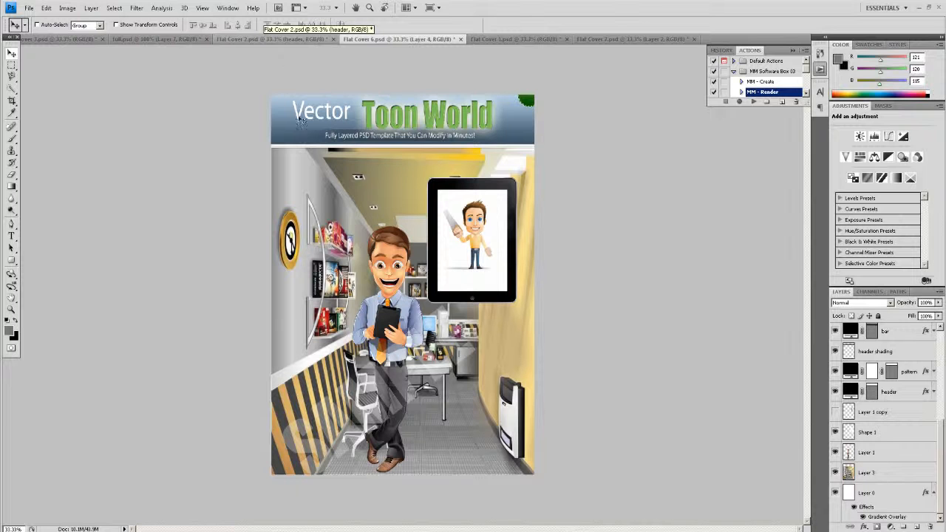
Copy the green Toon World title from Flat Cover 6.psd into Flat Cover 3.psd using a tiled document layout
left_click(12, 236)
left_click(376, 111)
left_click(12, 53)
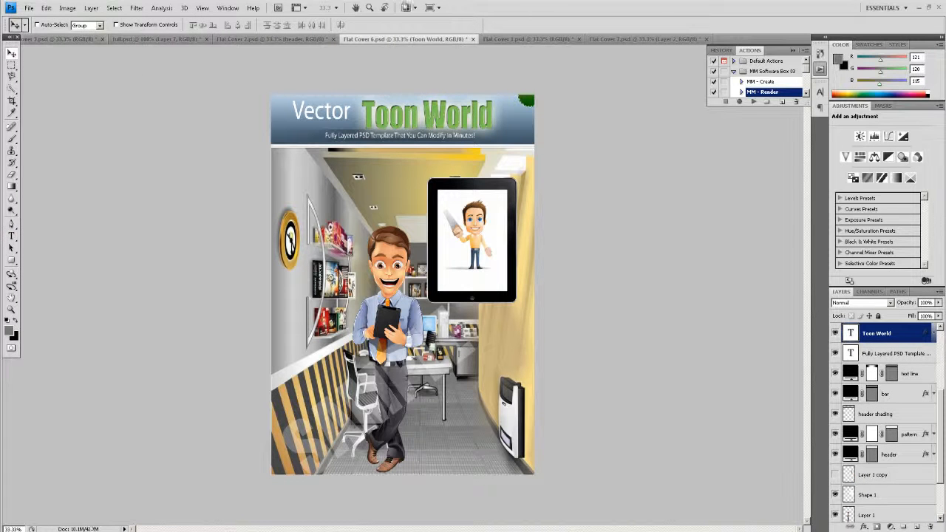
left_click(405, 7)
left_click(445, 92)
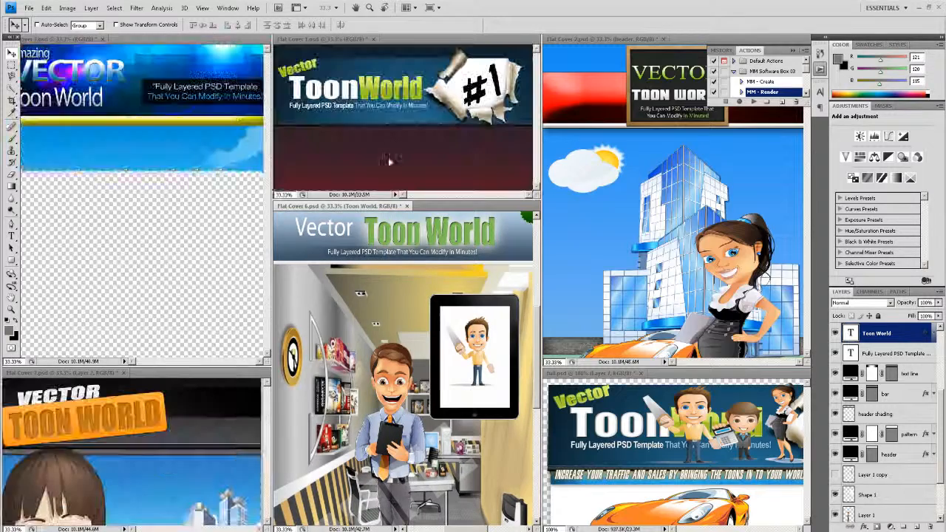
left_click(202, 138)
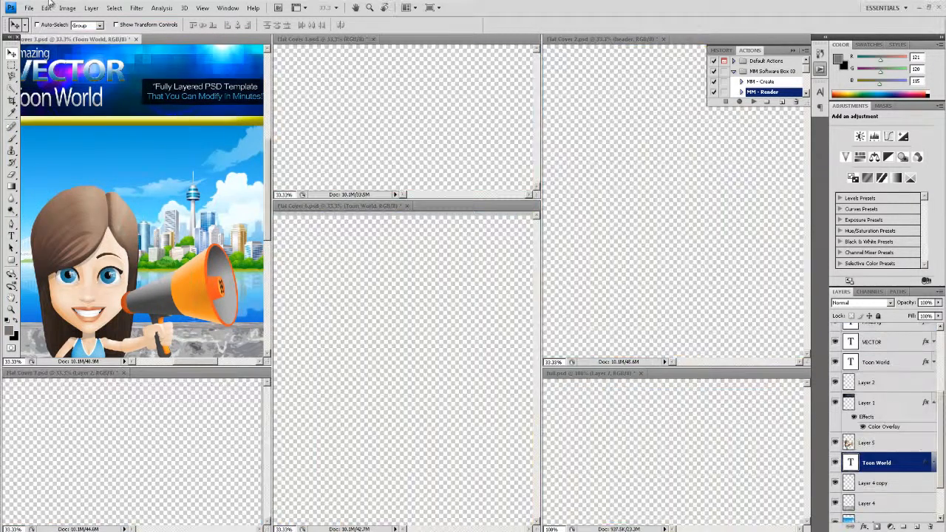
Consolidate the documents, move the copied Toon World layer above the VECTOR layer, and position the title in the sky below the header
left_click(405, 8)
left_click(407, 25)
left_click_drag(887, 464, 879, 337)
left_click_drag(430, 150, 366, 213)
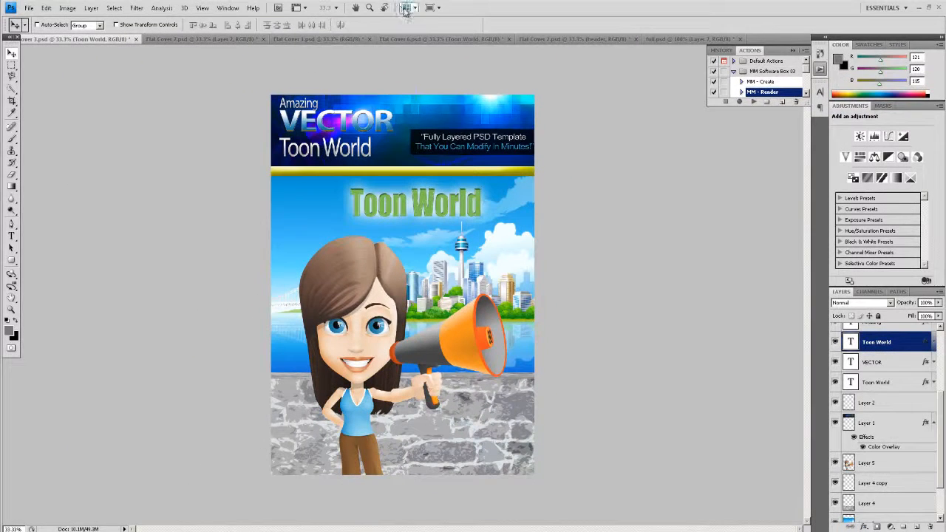
Start opening a file and browse from the PSD files folder up to the VectorToonWorld folder
left_click(408, 8)
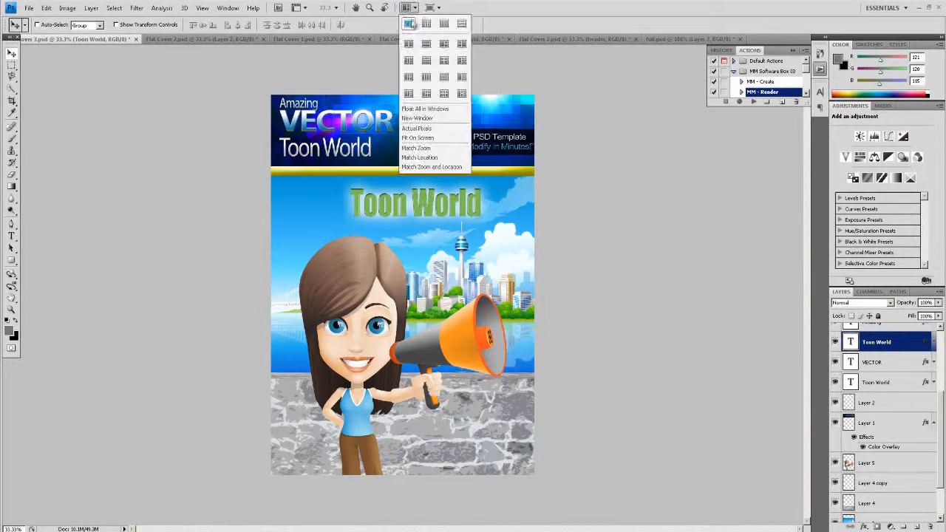
left_click(29, 9)
left_click(31, 10)
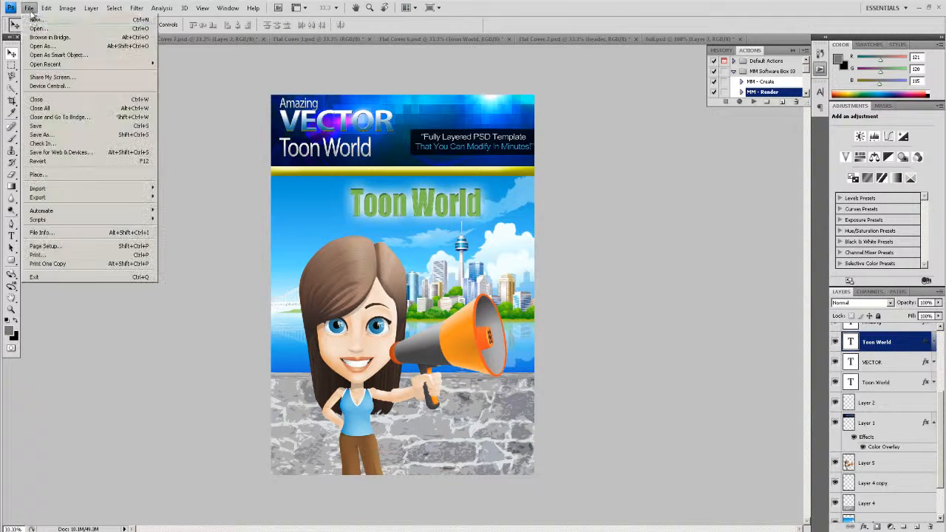
left_click(133, 47)
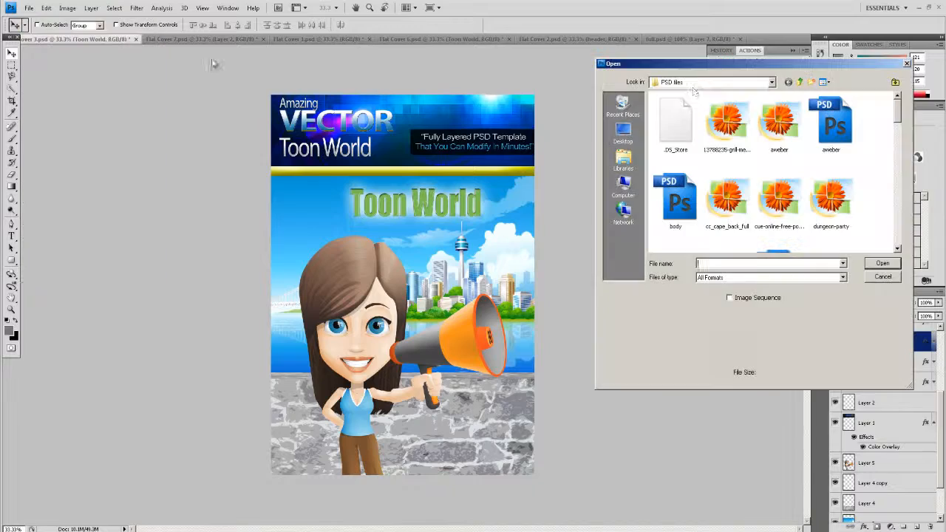
left_click(711, 82)
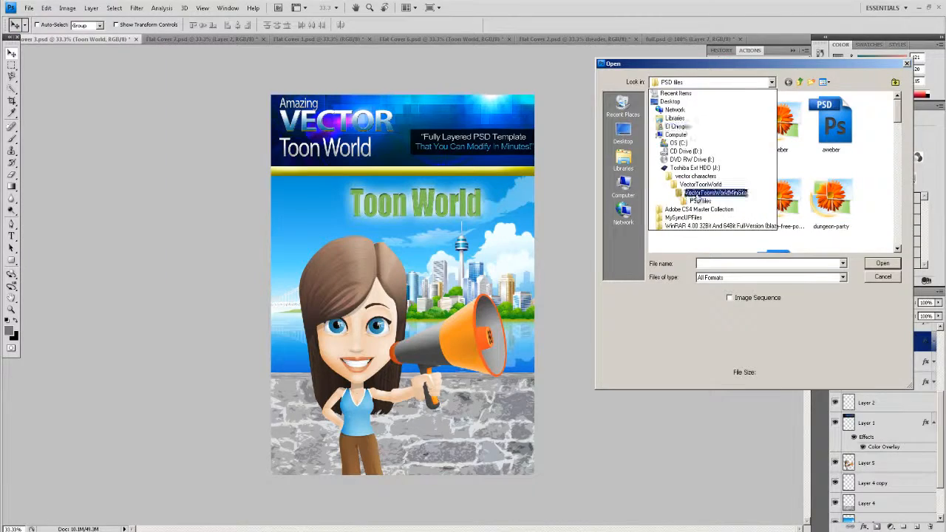
left_click(697, 193)
left_click(694, 82)
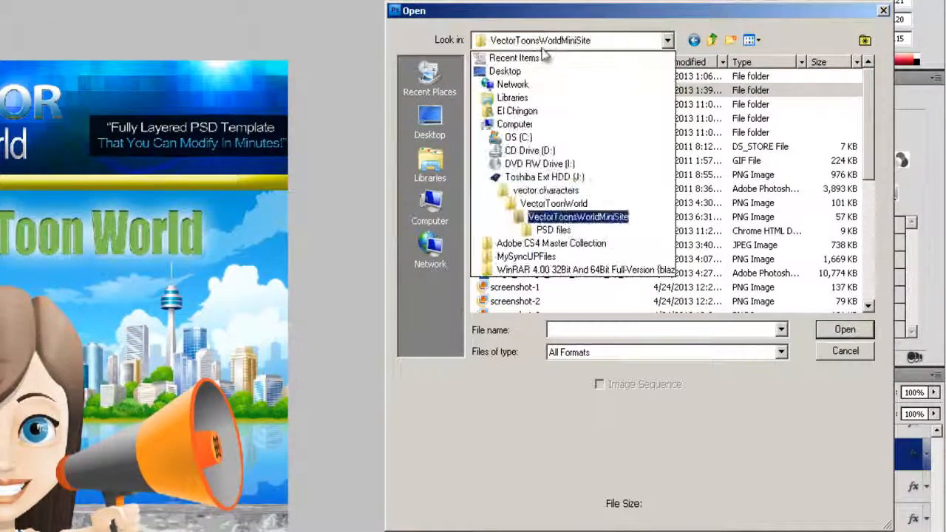
left_click(554, 203)
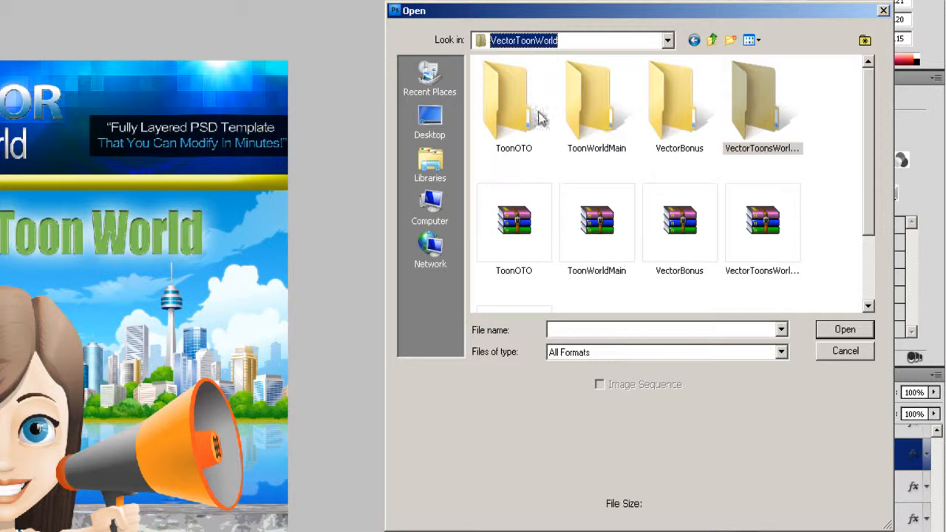
Look through the VectorBonus and ToonWorldBonus folders for available templates, and close the file browser without opening anything
left_click(679, 116)
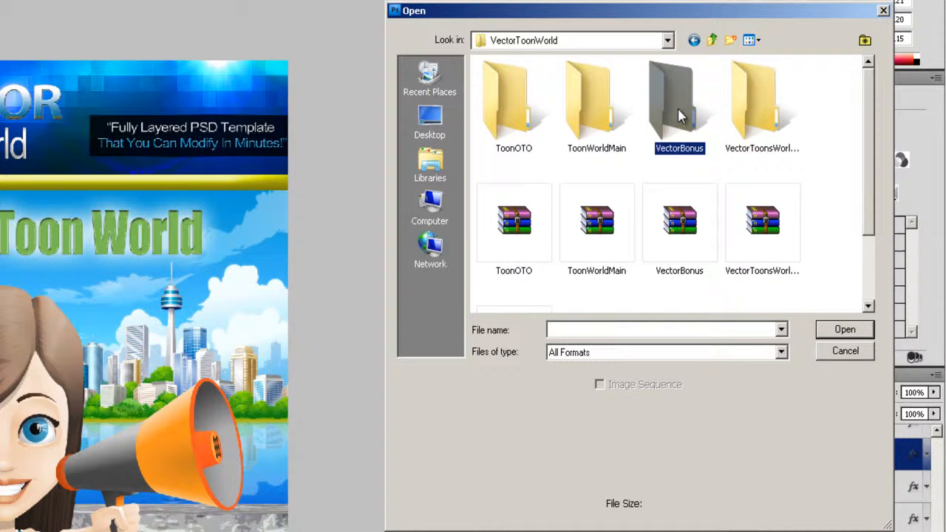
double_click(679, 116)
double_click(571, 96)
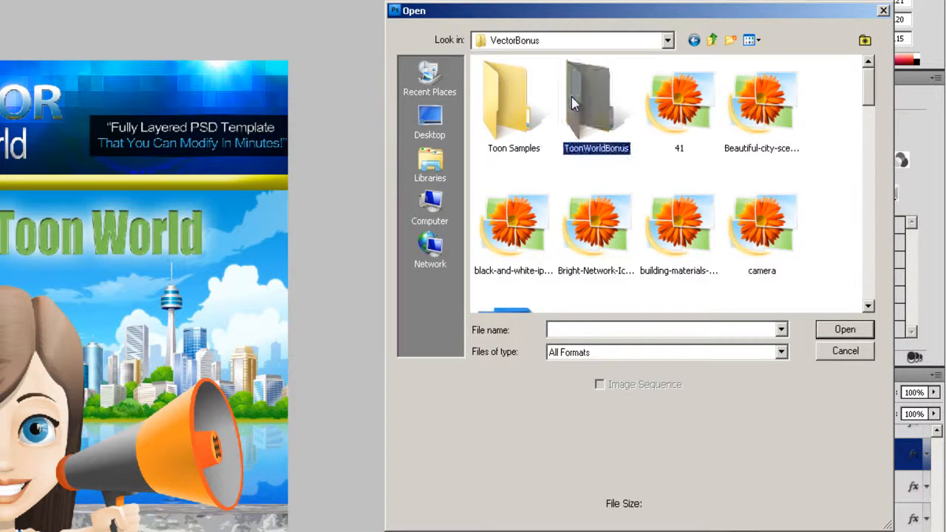
scroll(595, 251, "down", 3)
scroll(595, 255, "up", 3)
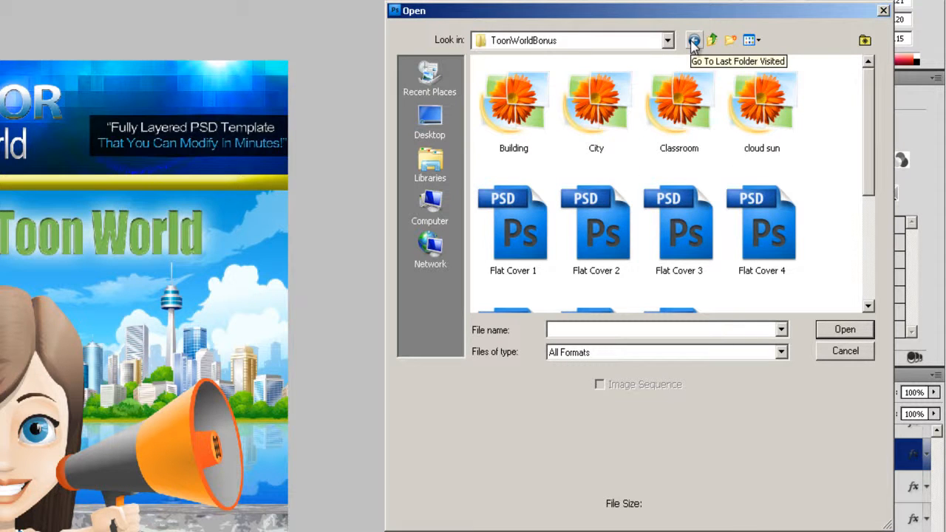
left_click(693, 42)
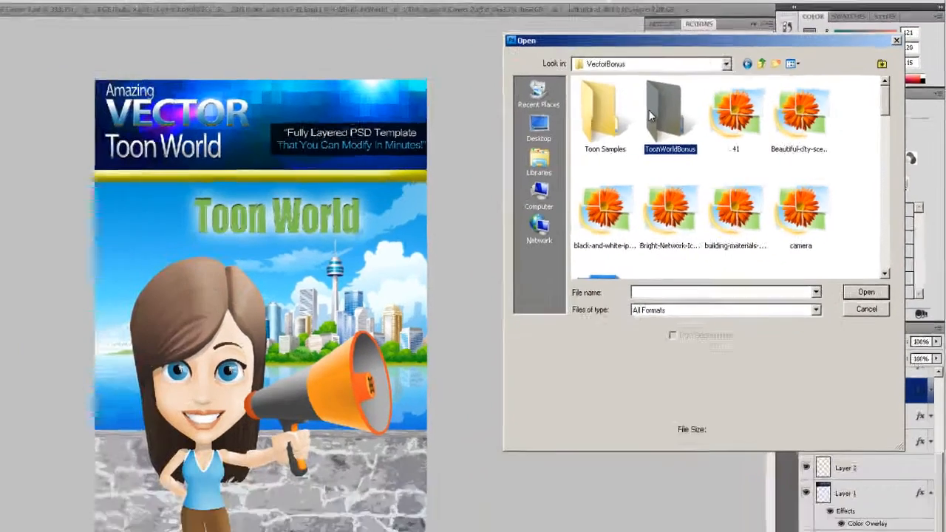
double_click(583, 107)
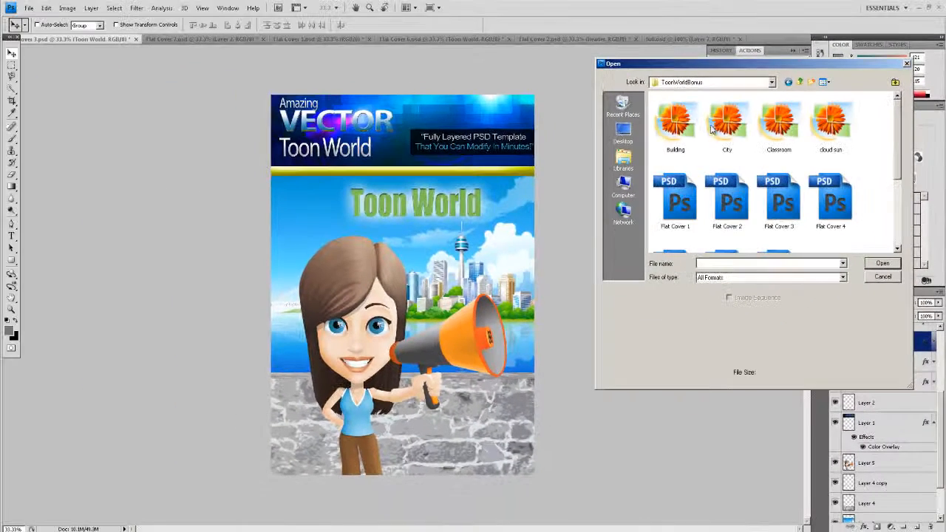
left_click(772, 82)
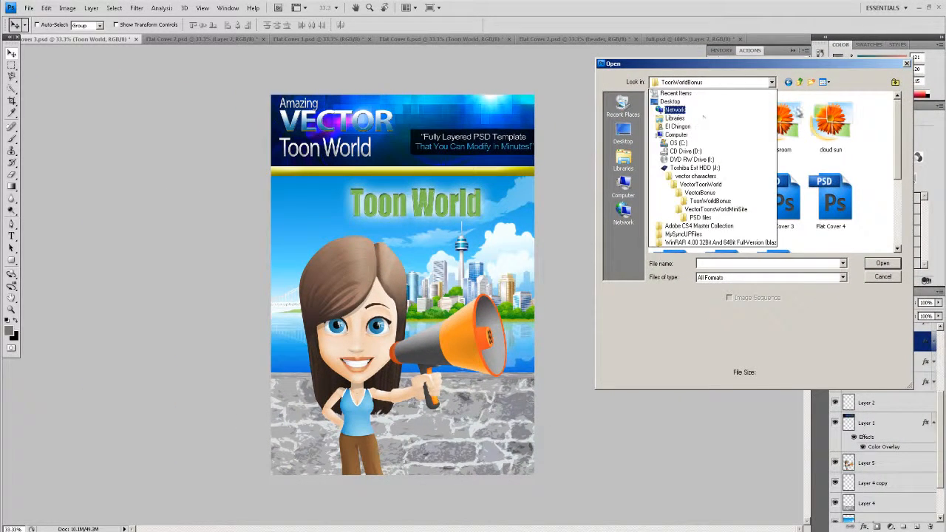
left_click(817, 135)
left_click(542, 173)
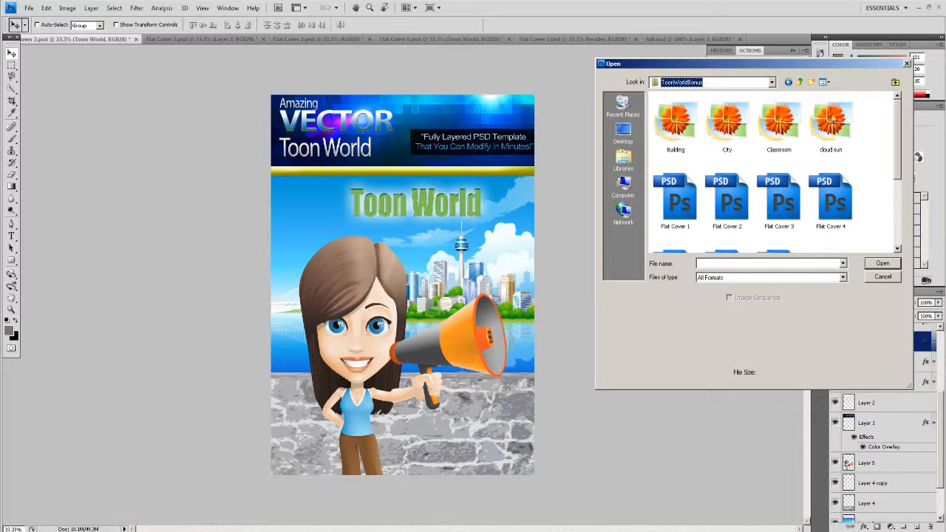
left_click(881, 276)
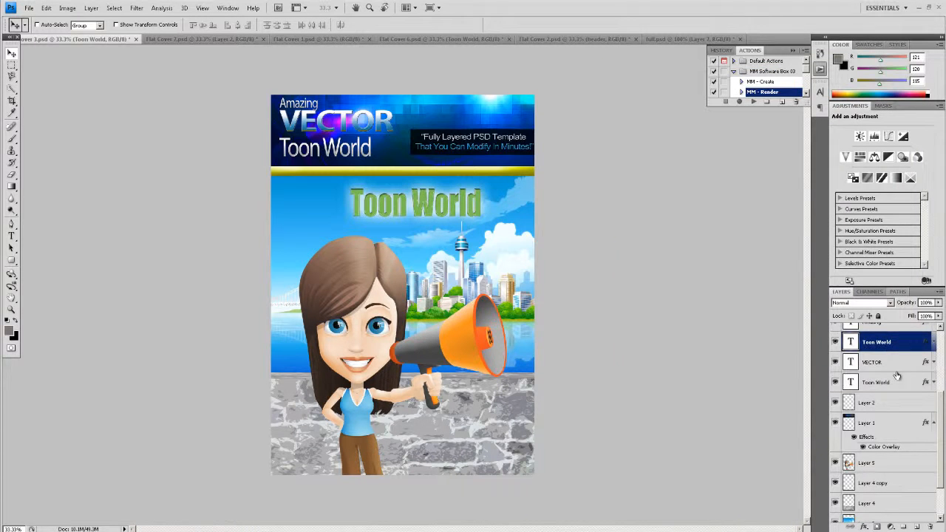
Select all layers of Flat Cover 3.psd from Shape 1 down to Layer 3, leaving out Layer 0
scroll(894, 360, "up", 4)
left_click(904, 339)
scroll(913, 421, "down", 5)
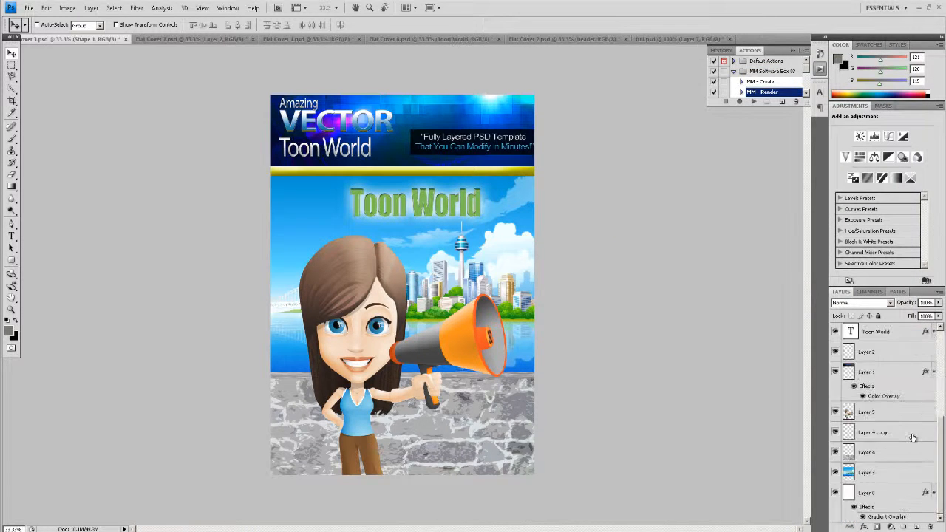
left_click(913, 476, "shift")
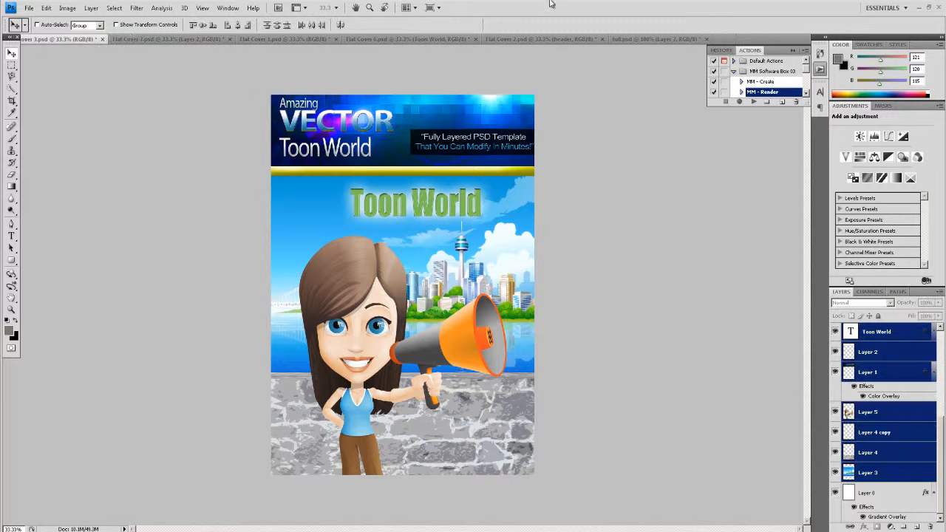
Run the MM - Create action to generate the software box template, and tile the open documents
left_click(764, 83)
left_click(753, 102)
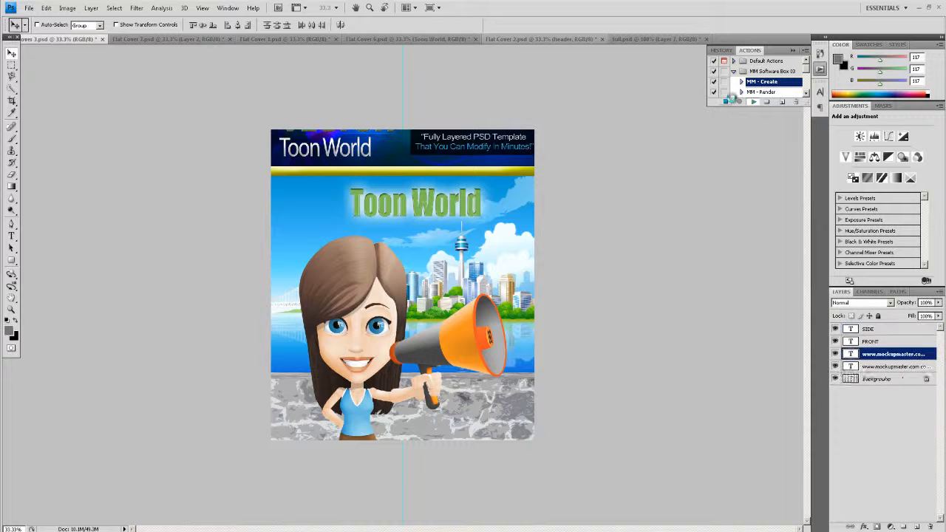
left_click(414, 9)
left_click(461, 95)
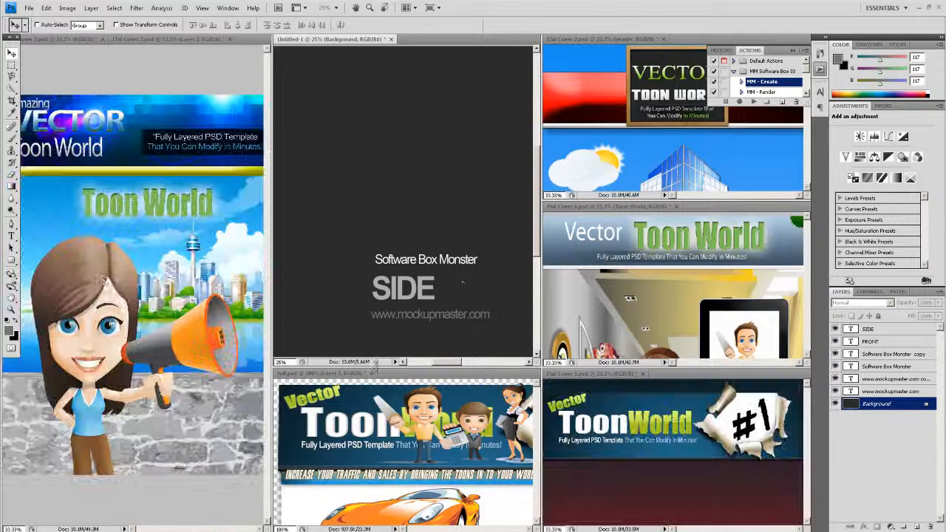
Copy the selected Flat Cover 3 layers into the new software box document and consolidate the documents into one view
left_click(119, 295)
left_click_drag(169, 244, 355, 218)
left_click(407, 8)
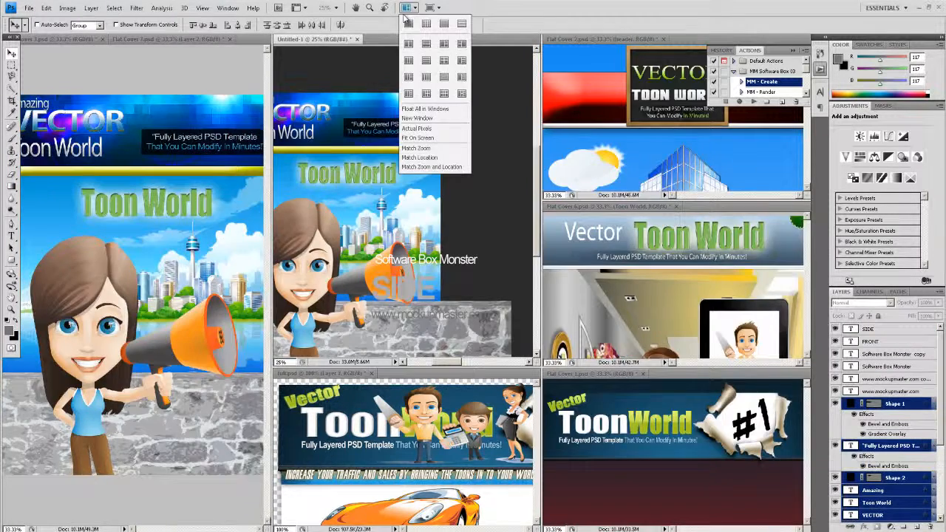
left_click(412, 23)
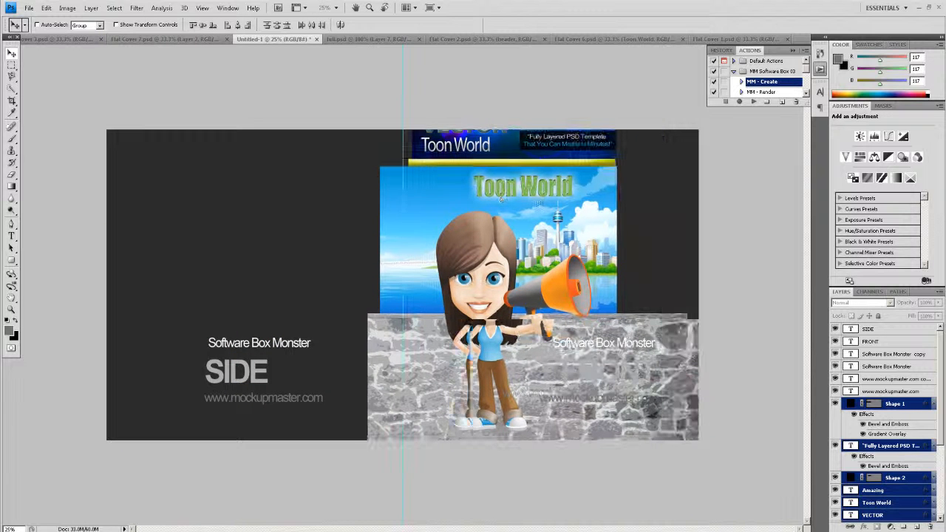
Try to scale the copied Flat Cover 3 layers across the front panel, and delete them from the software box document
mouse_move(367, 105)
left_mouse_down()
mouse_move(350, 99)
mouse_move(357, 103)
left_mouse_up()
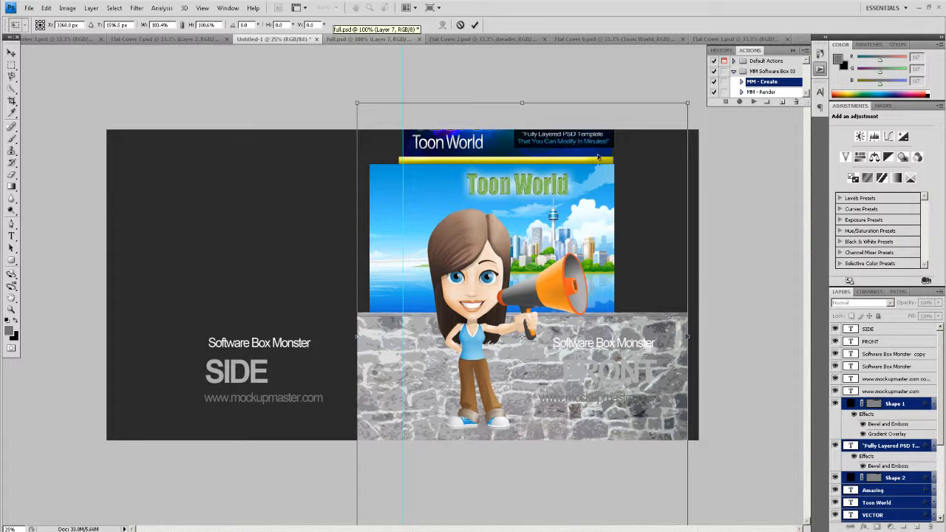
left_click_drag(687, 101, 784, 121)
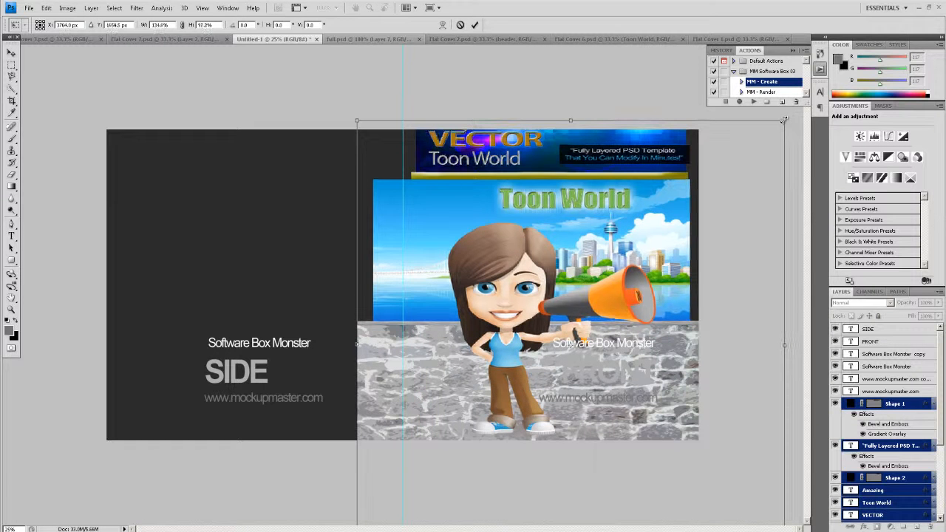
key("Return")
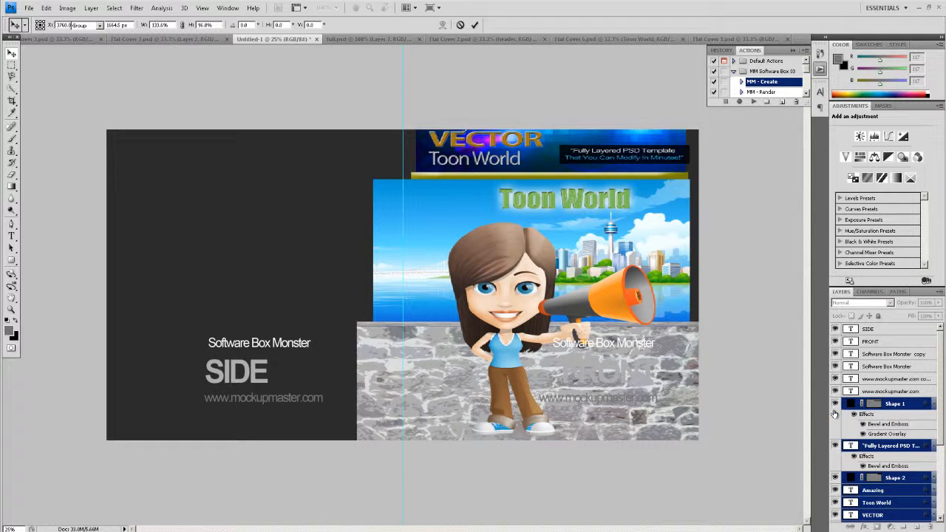
left_click_drag(914, 403, 930, 525)
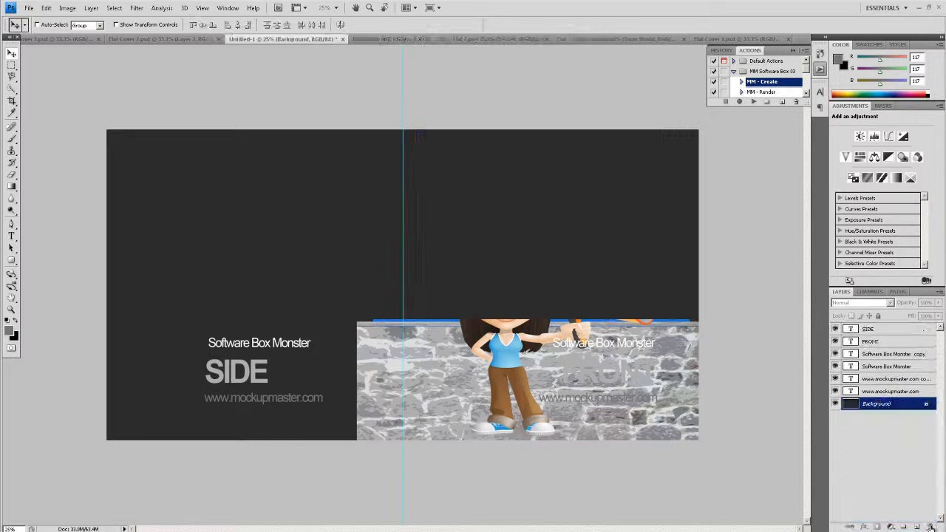
Start opening a file and go up to the VectorToonWorld folder
left_click(29, 7)
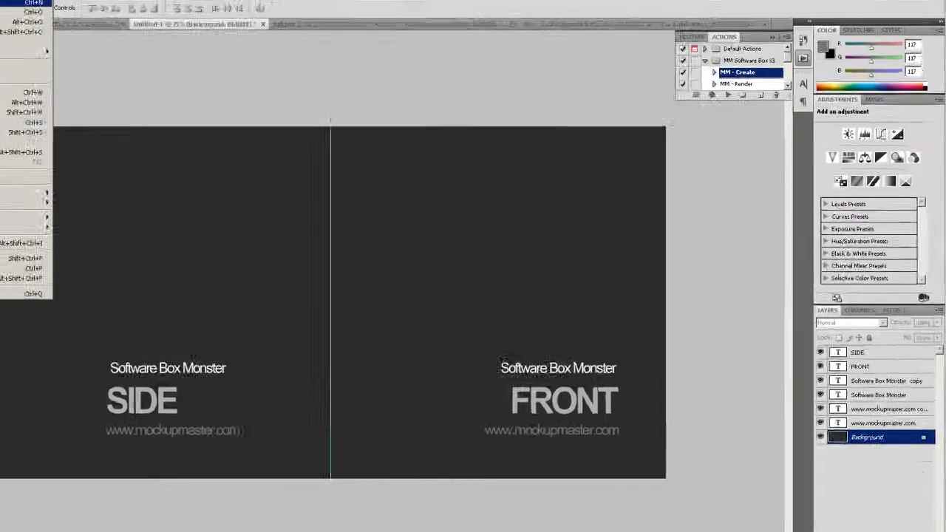
left_click(21, 12)
left_click(634, 40)
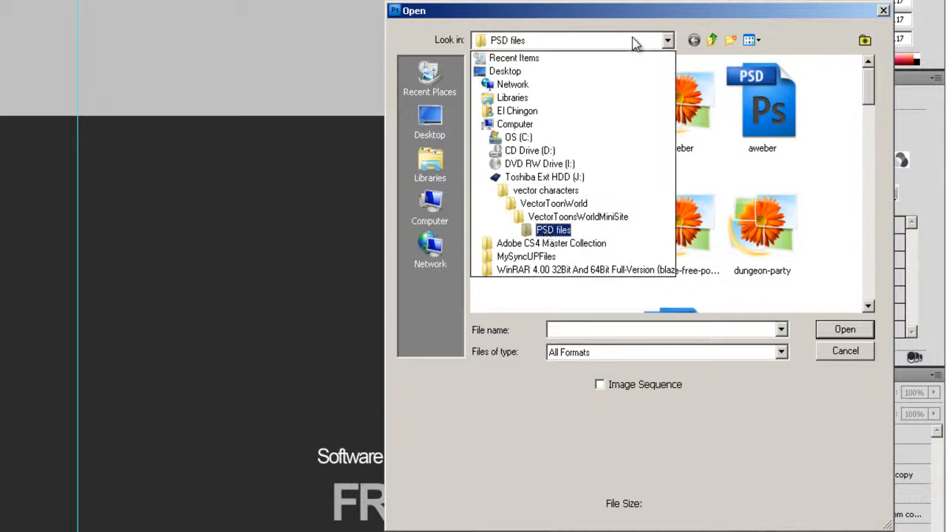
left_click(553, 203)
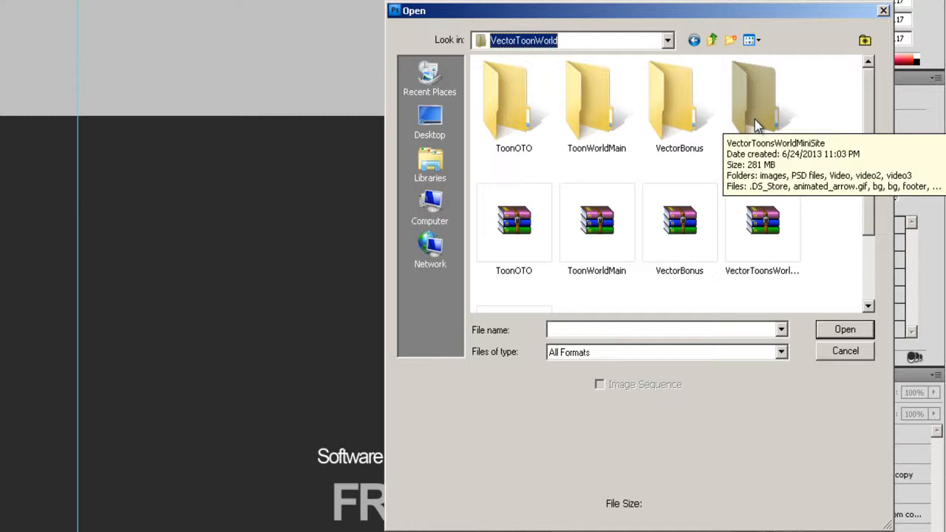
left_click(642, 40)
left_click(555, 190)
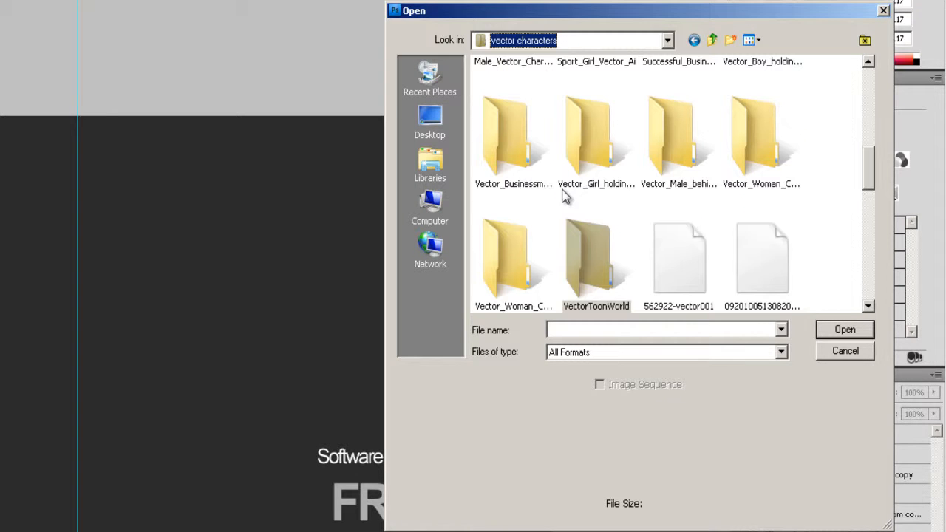
left_click(585, 260)
scroll(591, 251, "down", 3)
scroll(591, 244, "up", 3)
double_click(591, 234)
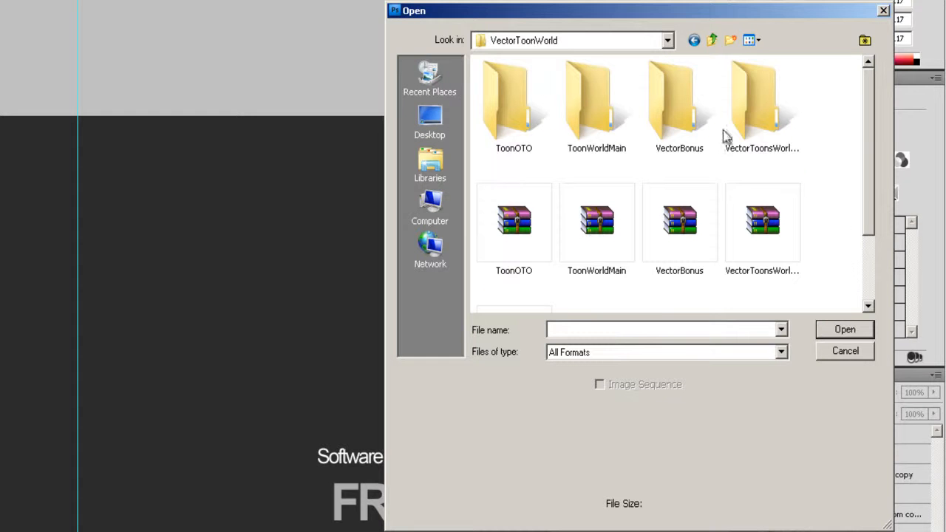
Browse to the images folder inside VectorToonsWorldMiniSite
left_click(772, 124)
double_click(771, 124)
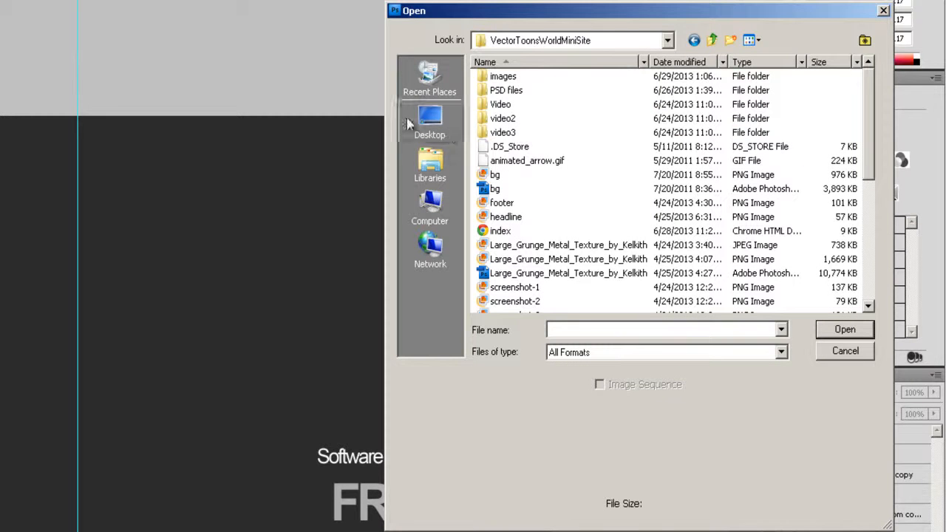
double_click(506, 79)
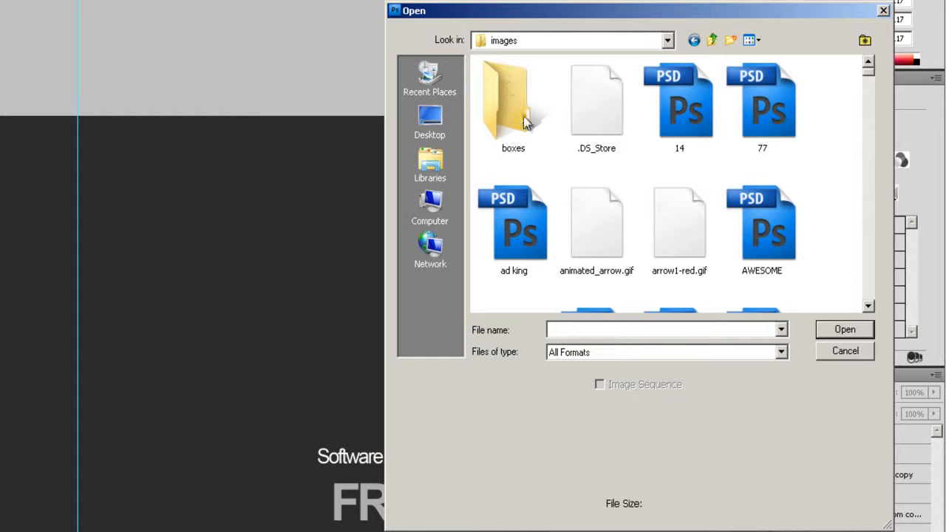
left_click(694, 40)
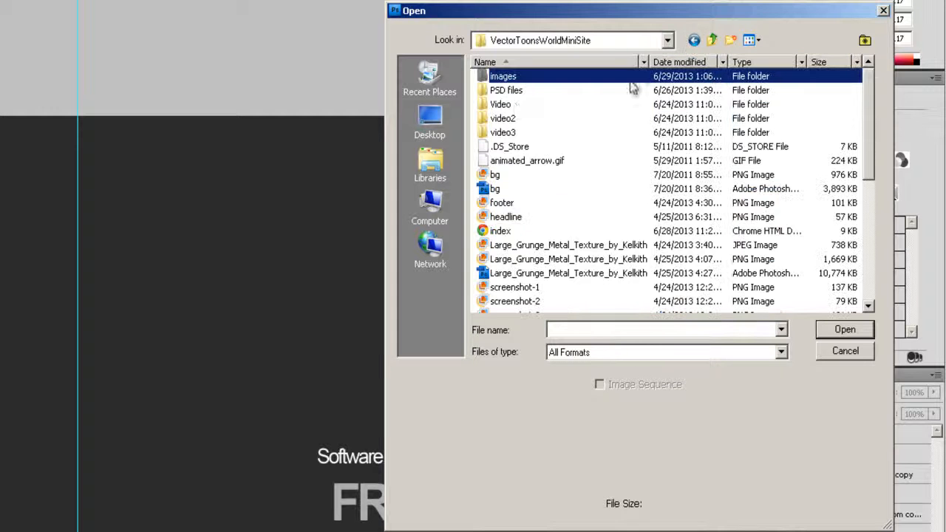
double_click(513, 78)
Search the images folder for the Toon Samples subfolder and go into it
scroll(516, 82, "down", 15)
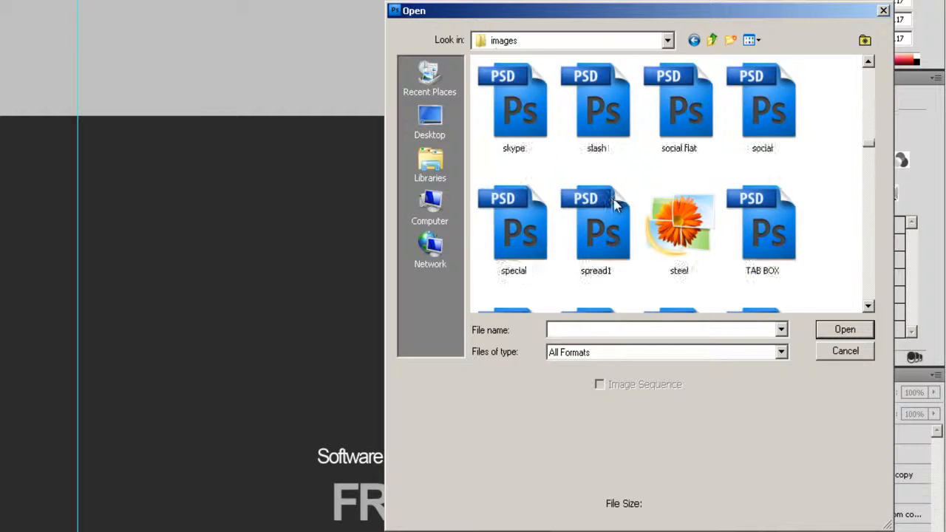
scroll(516, 80, "down", 10)
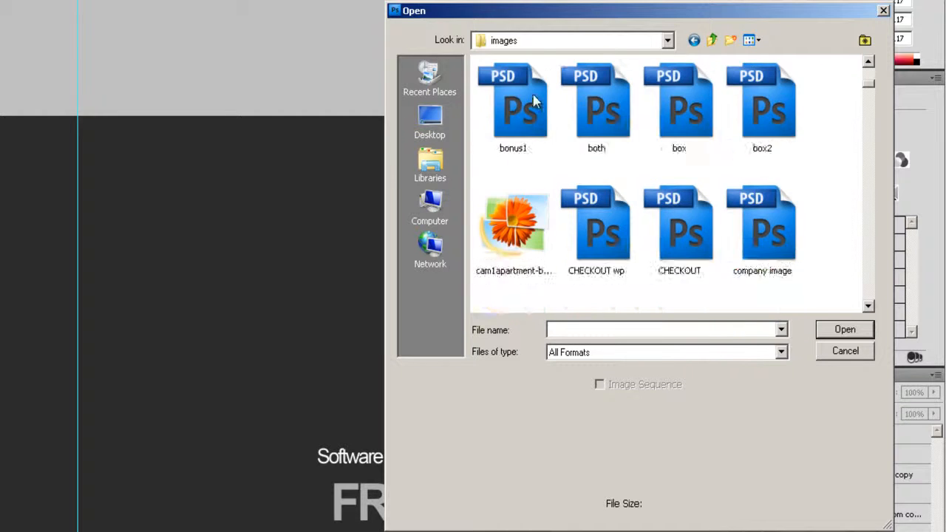
scroll(559, 191, "down", 10)
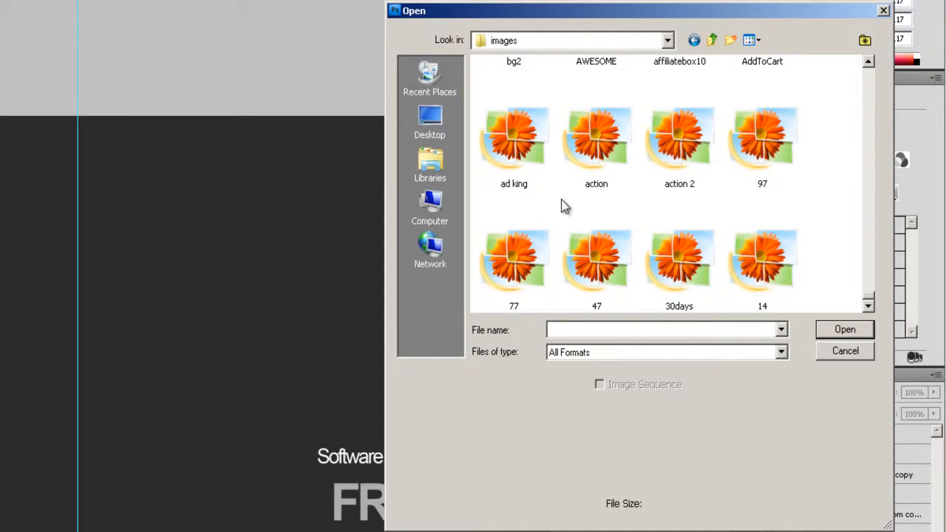
scroll(545, 171, "up", 10)
scroll(545, 170, "up", 10)
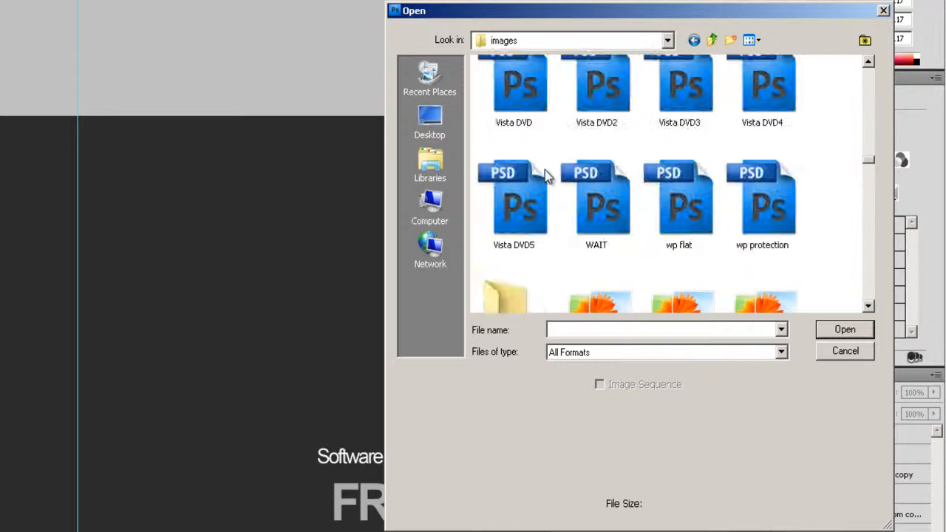
left_click(521, 292)
double_click(513, 288)
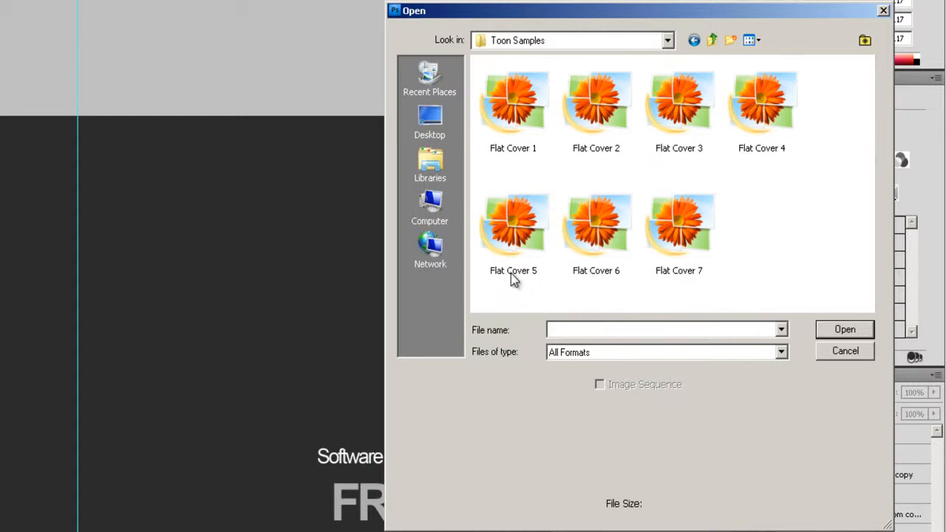
Open the Flat Cover 6 sample image from the Toon Samples folder
left_click(692, 231)
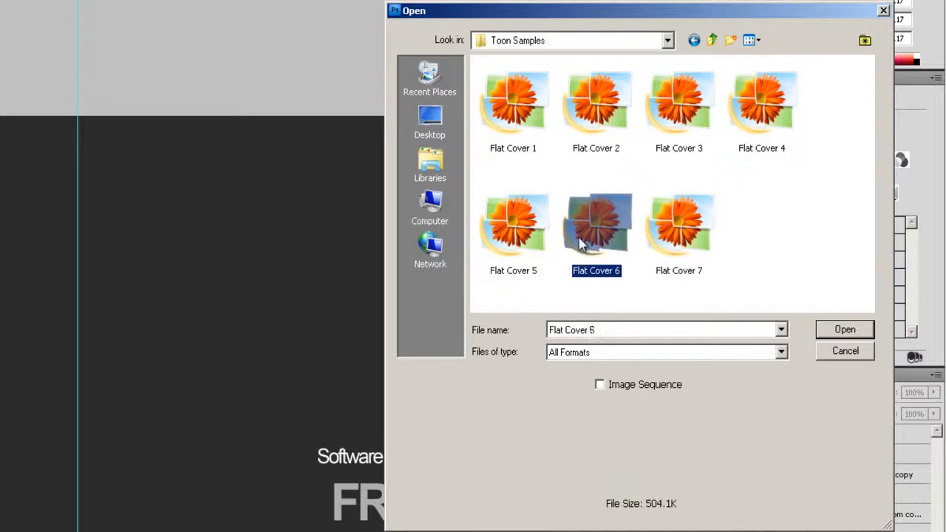
left_click(585, 244)
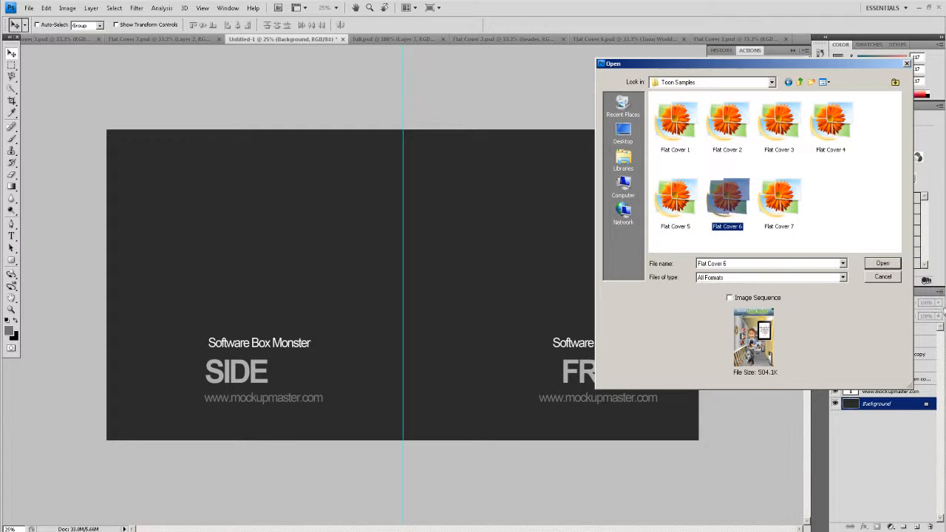
left_click(881, 265)
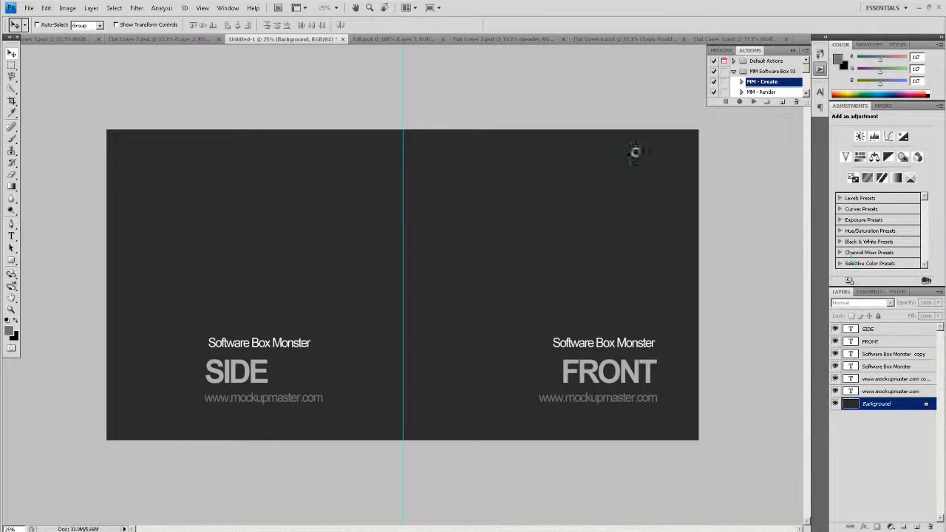
Tile the open documents, copy the Flat Cover 6 image into the software box document, and consolidate the documents again
left_click(406, 9)
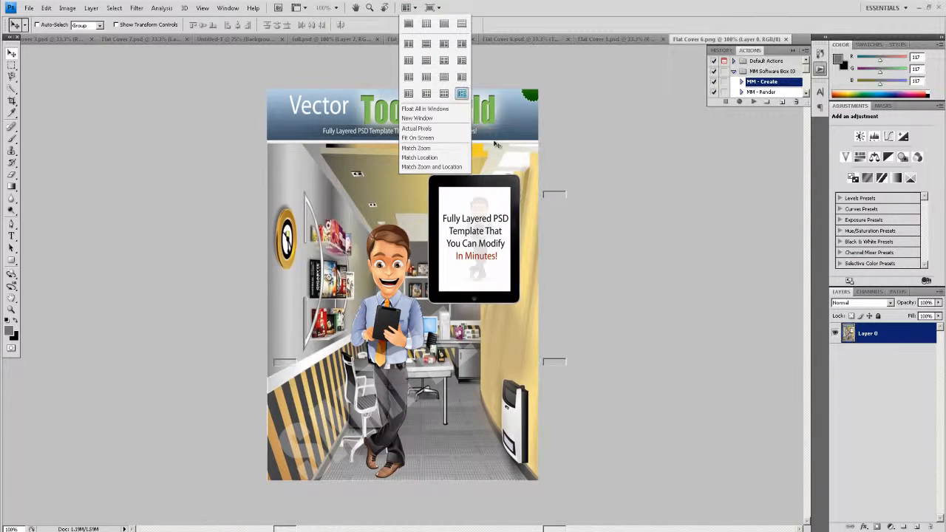
left_click(461, 93)
left_click_drag(399, 236, 189, 284)
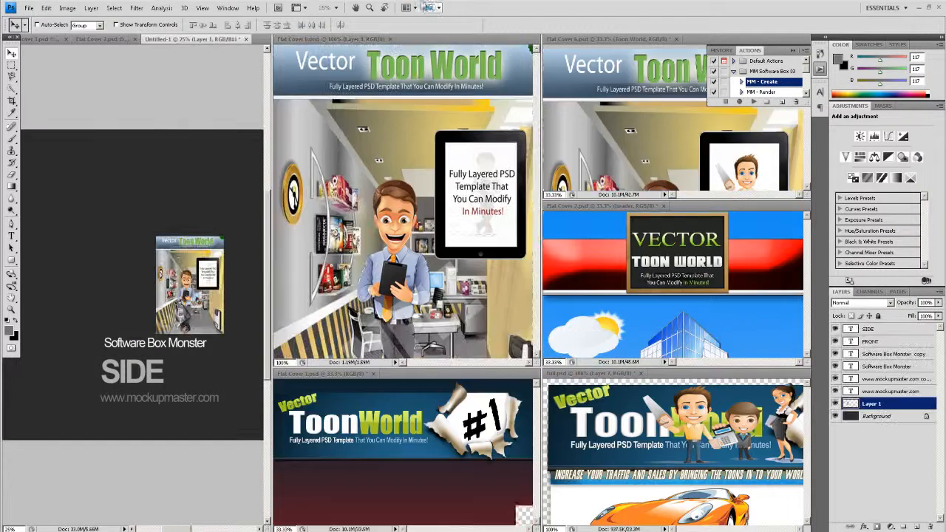
left_click(405, 8)
left_click(408, 24)
Align the cover image with the centre guide, stretch it to fill the front panel, and move its layer above all text layers
left_click_drag(288, 283, 424, 212)
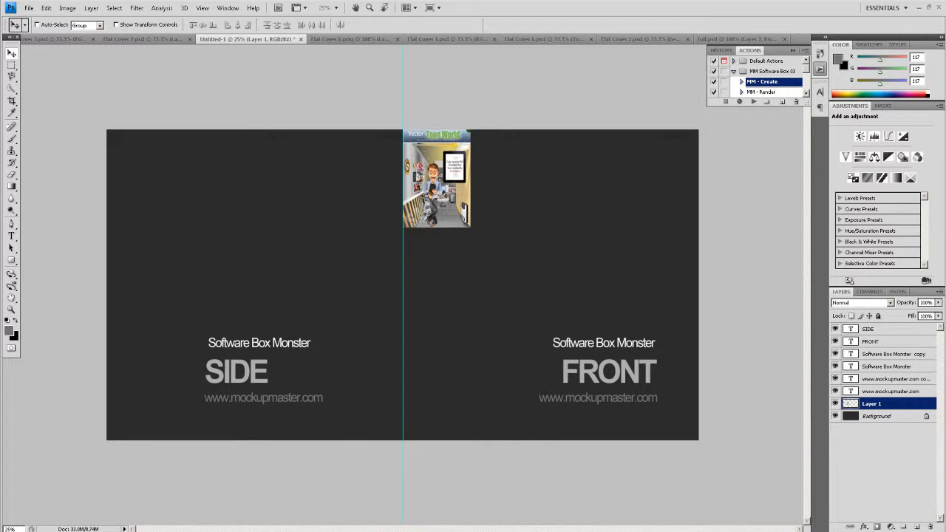
key("ctrl+t")
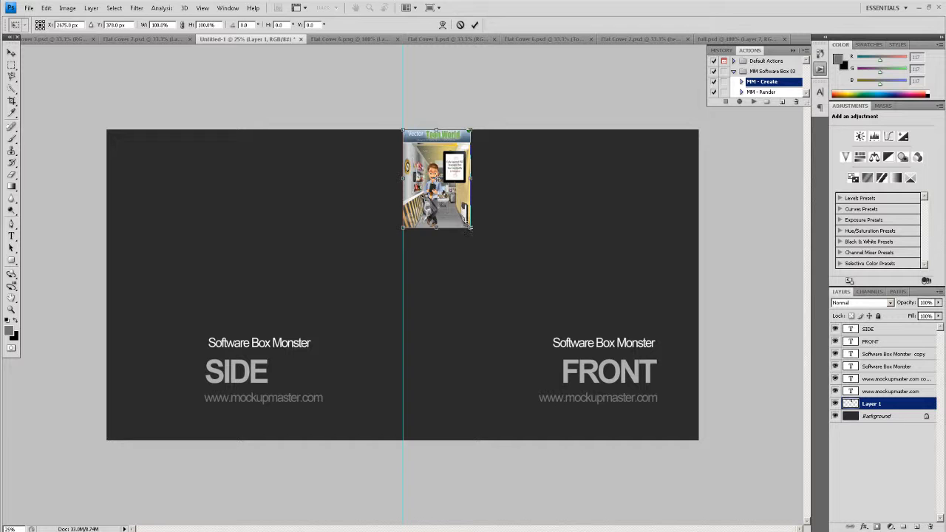
left_click_drag(470, 227, 700, 438)
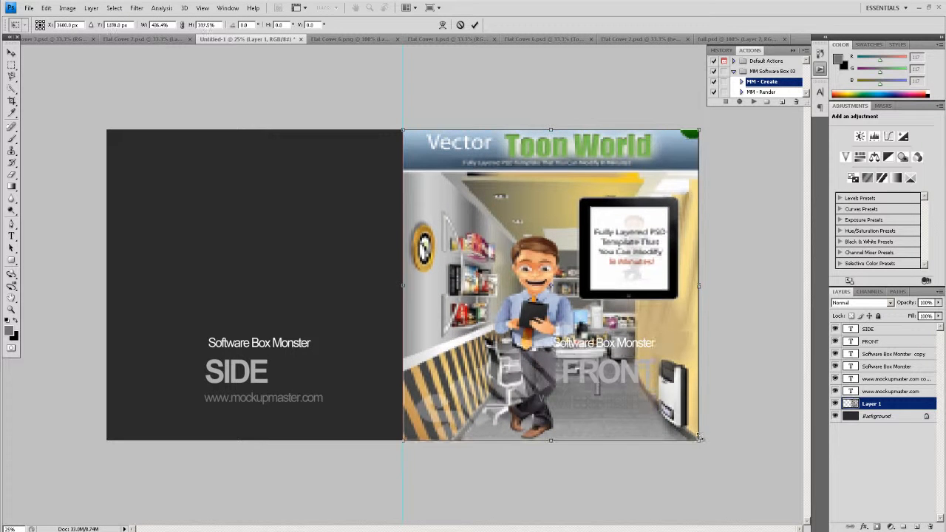
key("Return")
left_click_drag(889, 404, 884, 328)
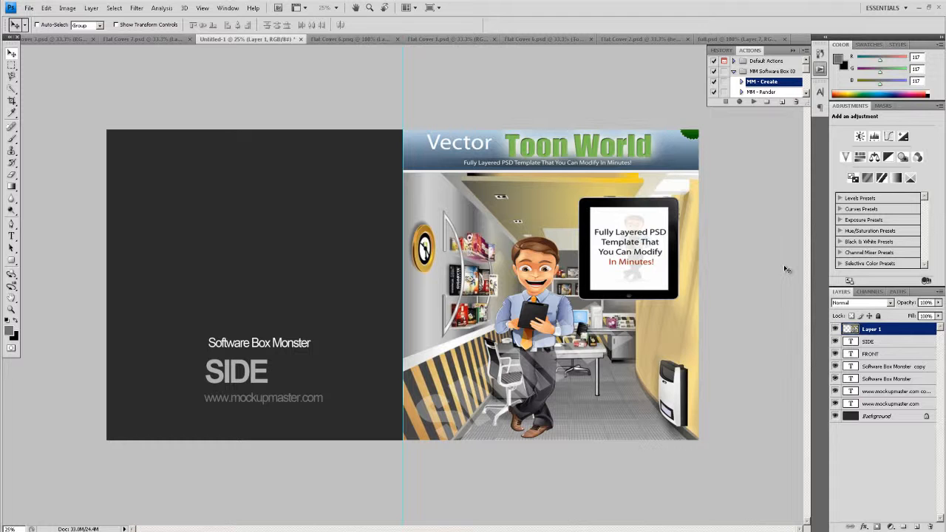
Duplicate Layer 1 as Layer 1 copy and place the copy over the side panel
right_click(898, 329)
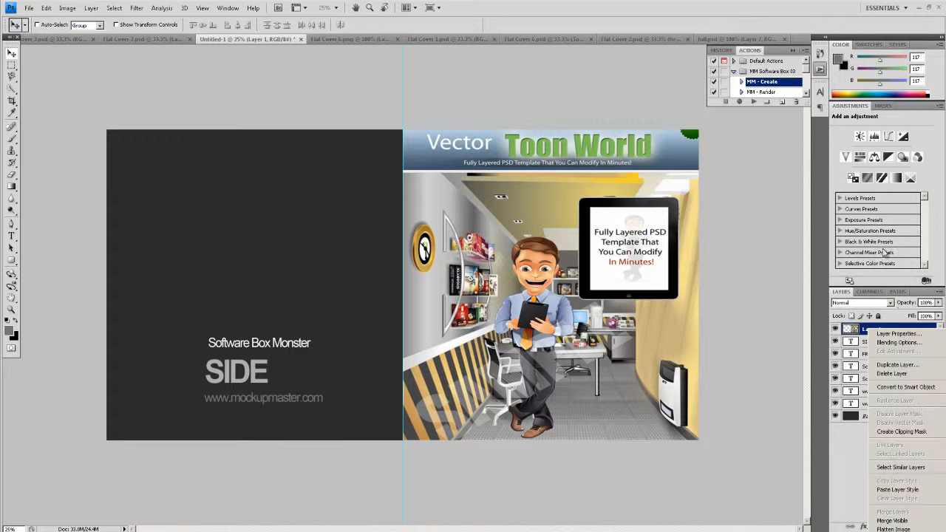
left_click(896, 365)
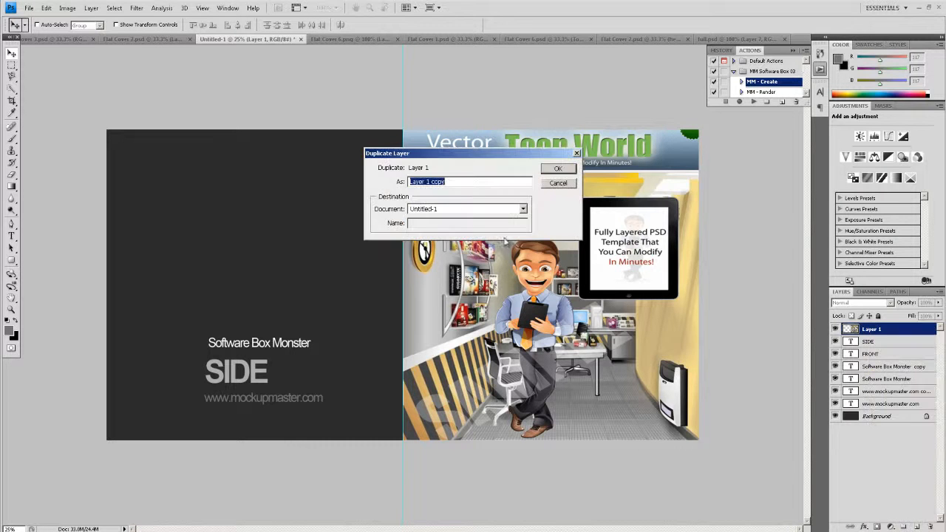
left_click(551, 166)
left_click_drag(566, 227, 264, 230)
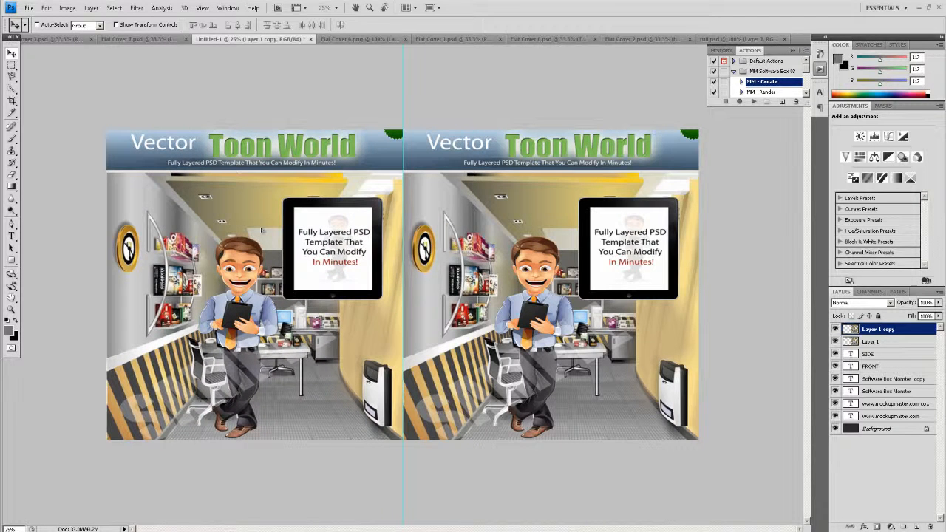
Run the MM - Render action to generate the 3D software box from the front and side artwork
left_click(764, 92)
left_click(752, 103)
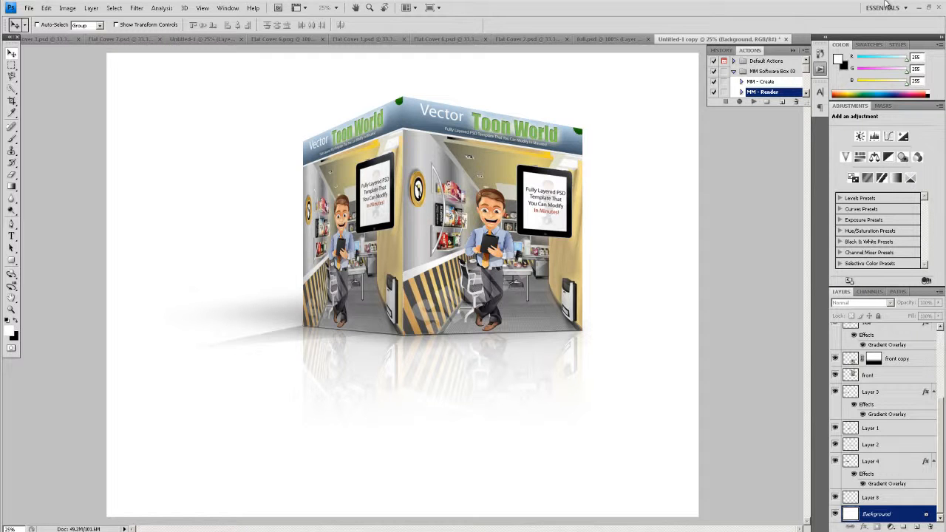
Close the rendered box document and the flat software box template without saving either one
left_click(786, 40)
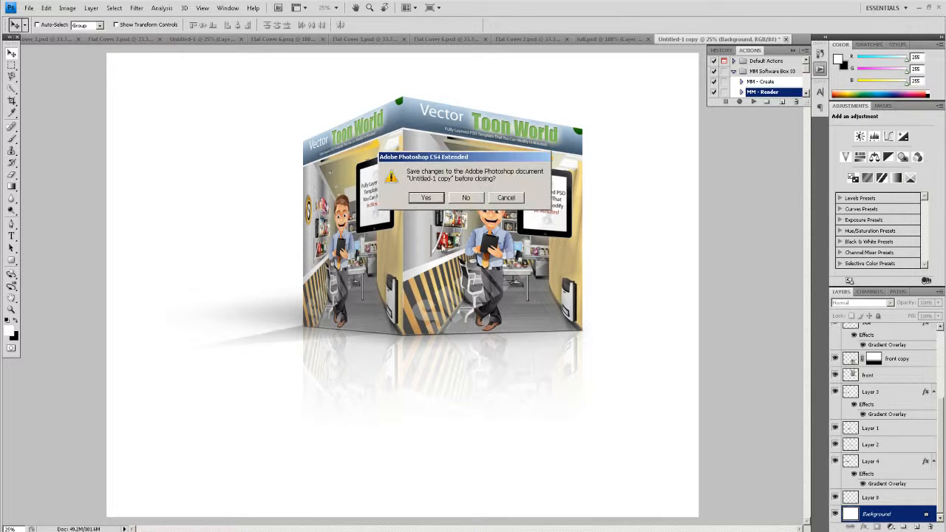
left_click(458, 202)
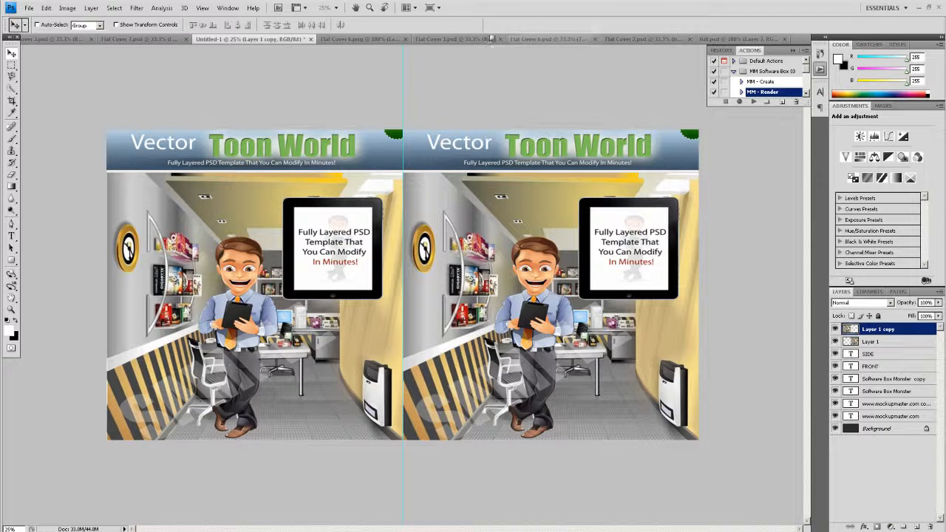
left_click(310, 39)
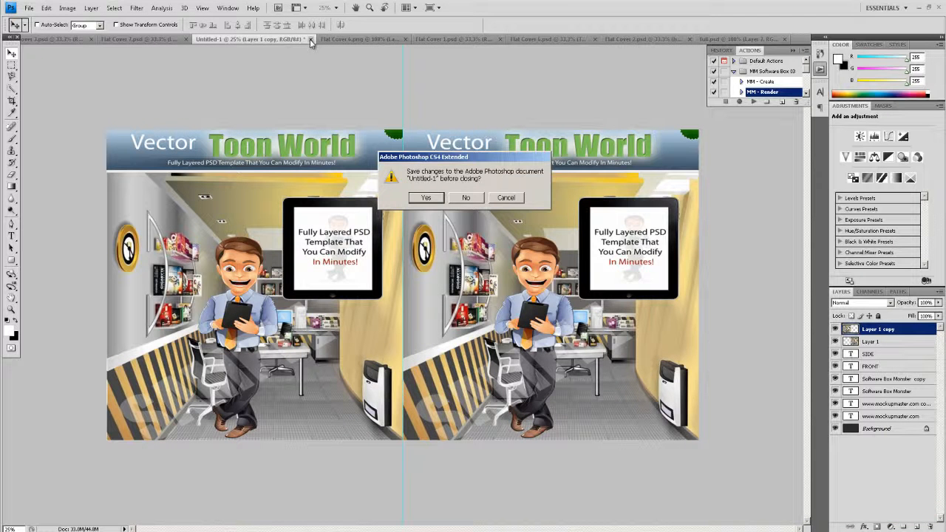
left_click(467, 201)
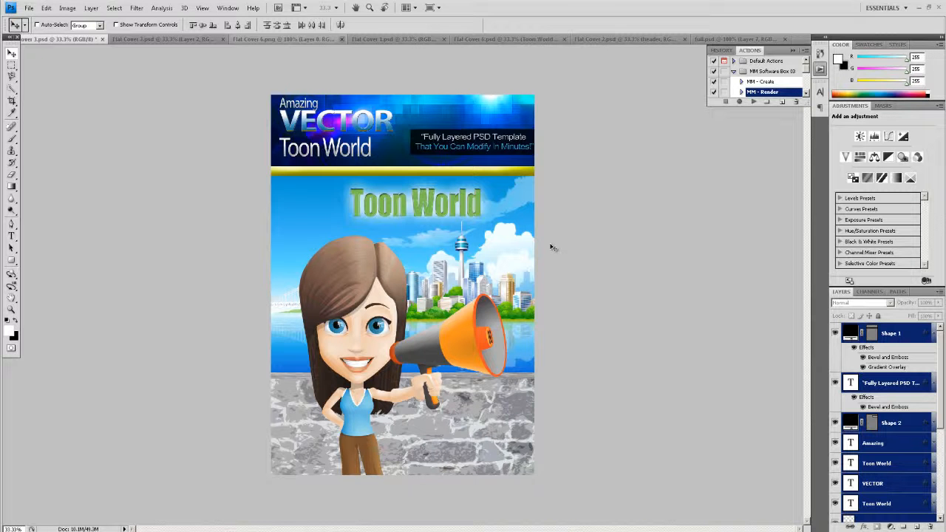
left_click(29, 7)
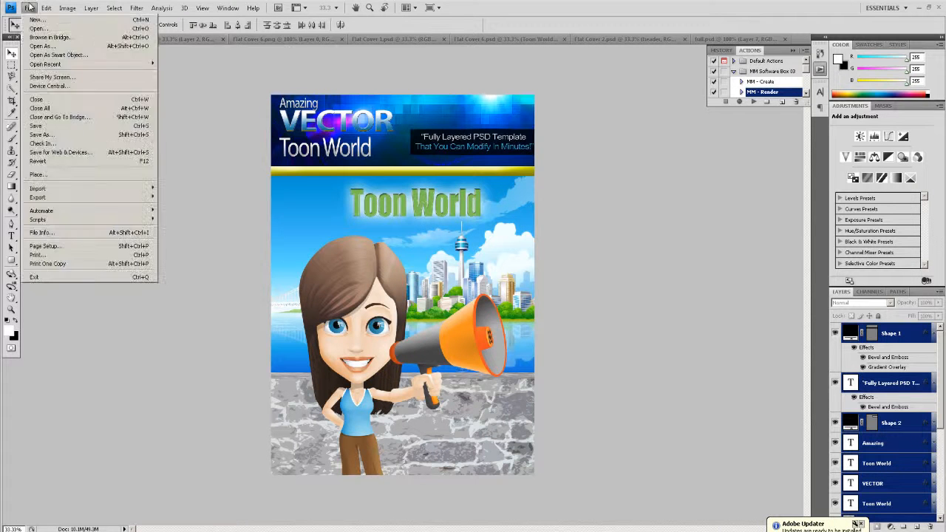
left_click(42, 136)
left_click(739, 264)
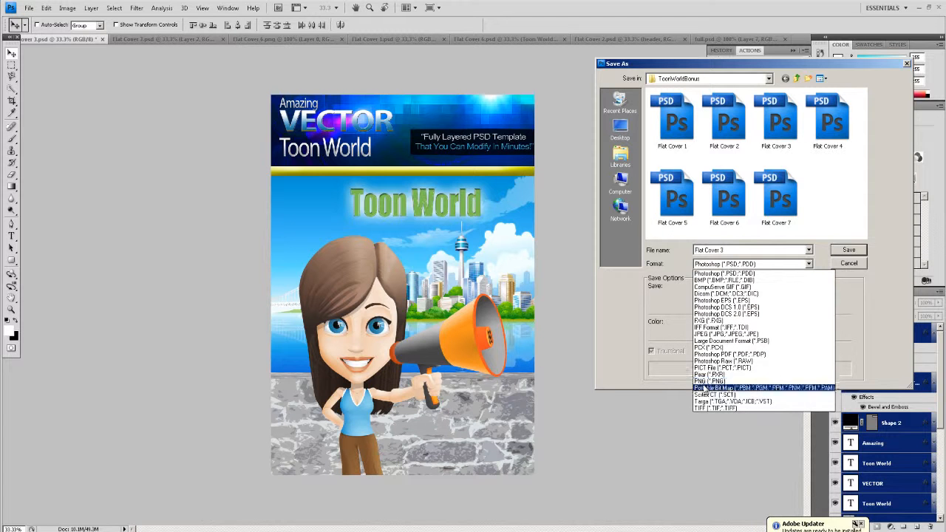
left_click(707, 381)
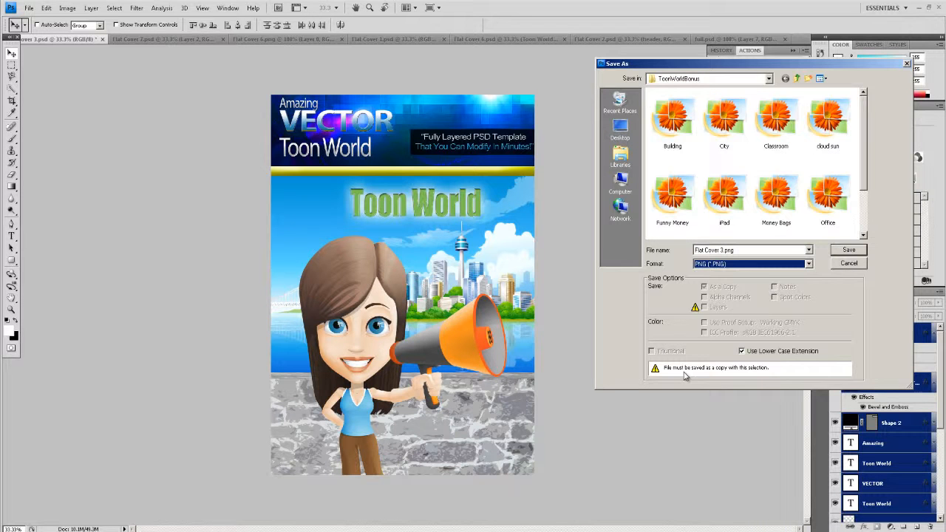
left_click(906, 63)
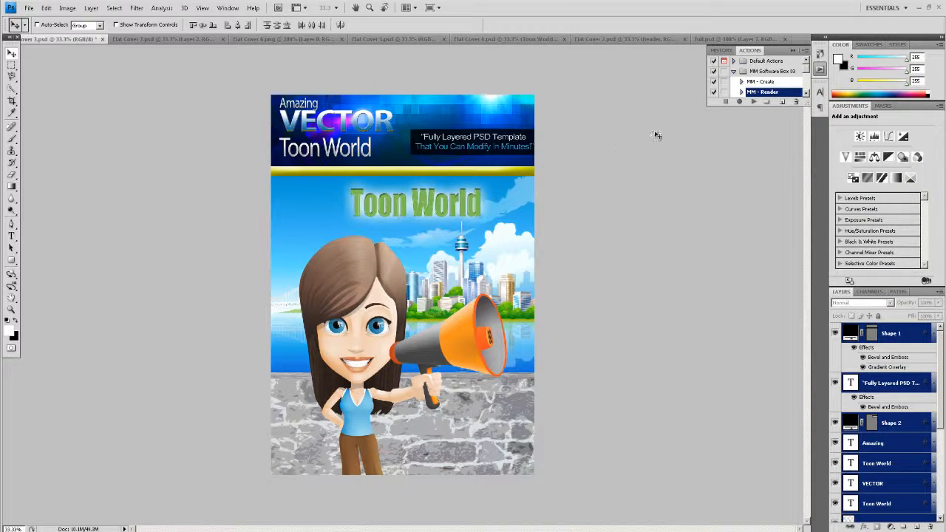
left_click(762, 81)
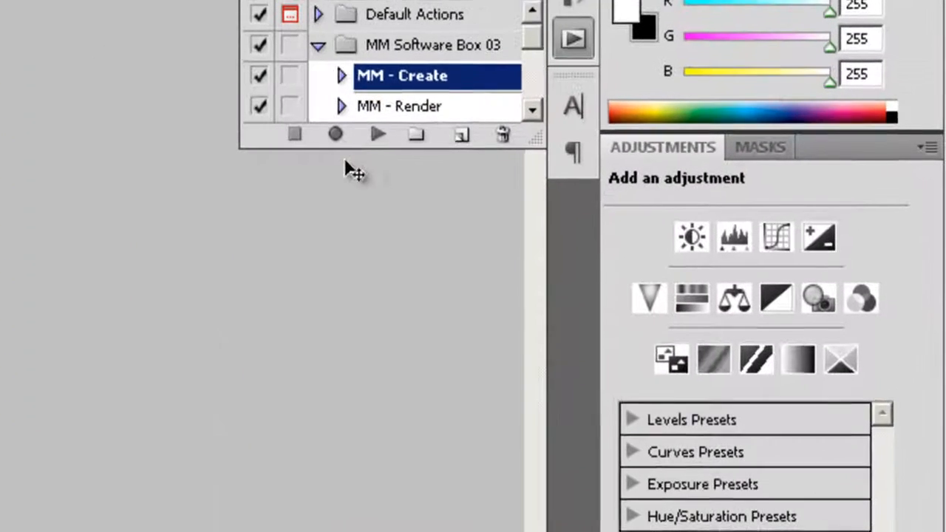
left_click(760, 91)
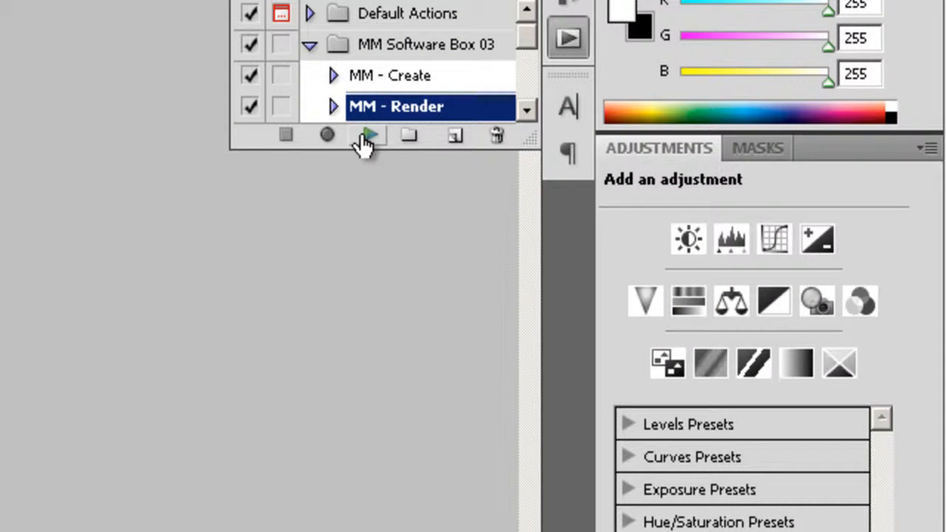